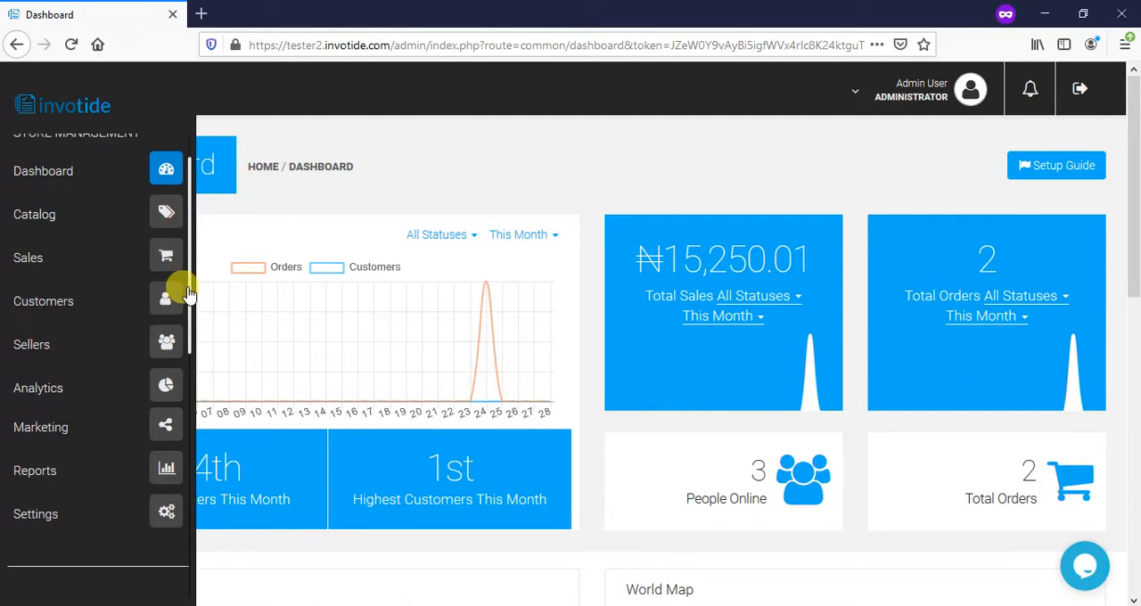
{"action": "scroll", "coordinate": [176, 457], "scroll_direction": "down", "scroll_amount": 1}
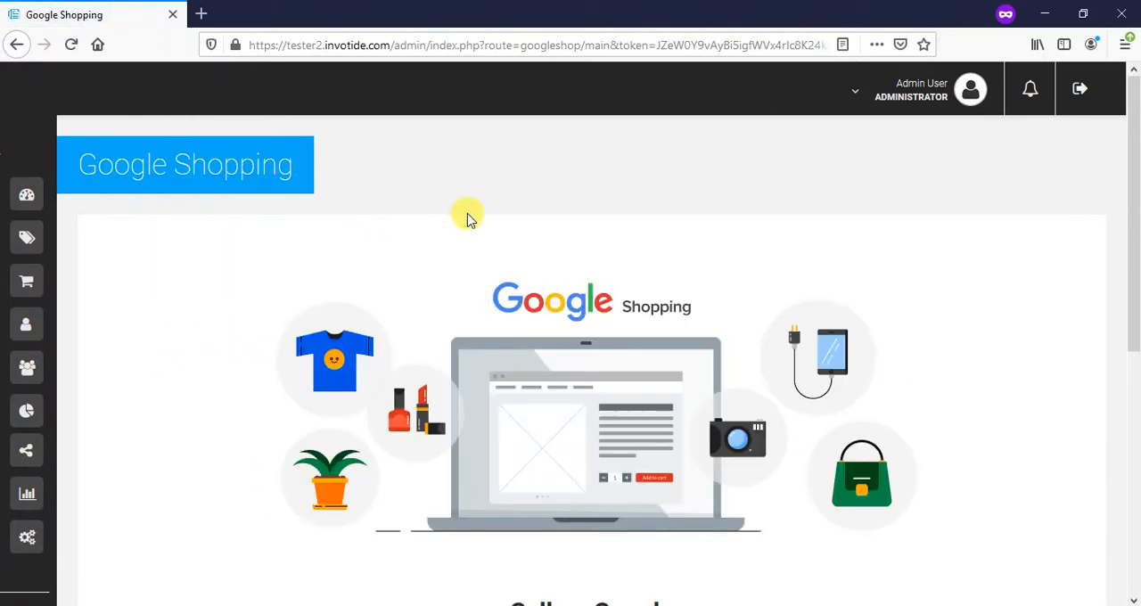
- Open the Google Merchant Center feed settings through the store's Google Shopping page and set the feed status to Enabled
{"action": "scroll", "coordinate": [466, 214], "scroll_direction": "down", "scroll_amount": 5}
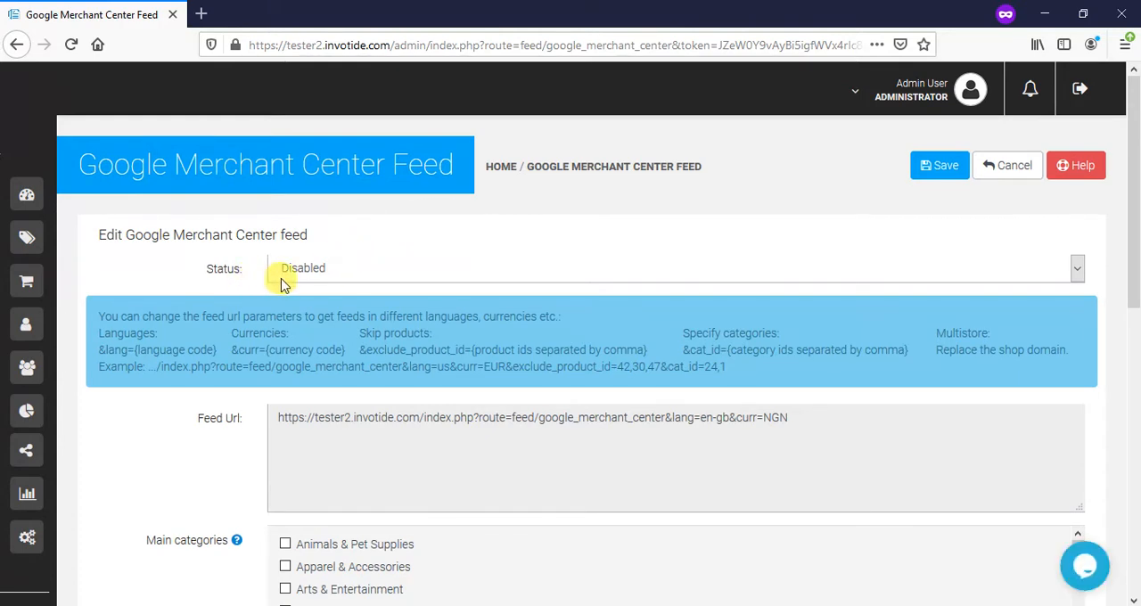
{"action": "left_click", "coordinate": [342, 270]}
{"action": "left_click", "coordinate": [342, 294]}
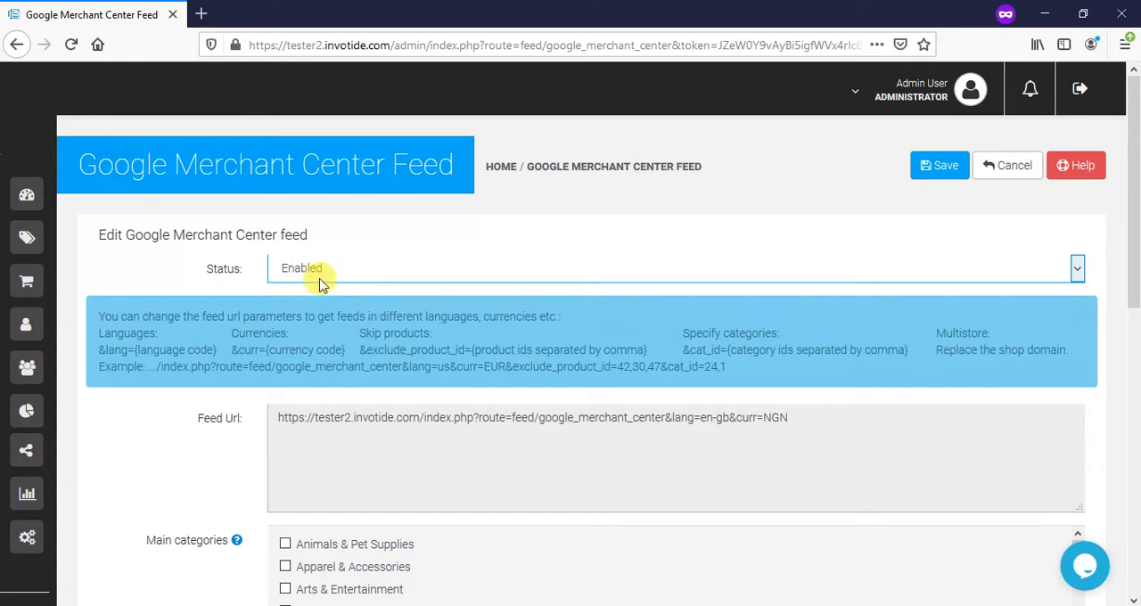
- Review the feed URL, the main categories list and the remaining feed options, from description source to image cache
{"action": "scroll", "coordinate": [323, 282], "scroll_direction": "down", "scroll_amount": 2}
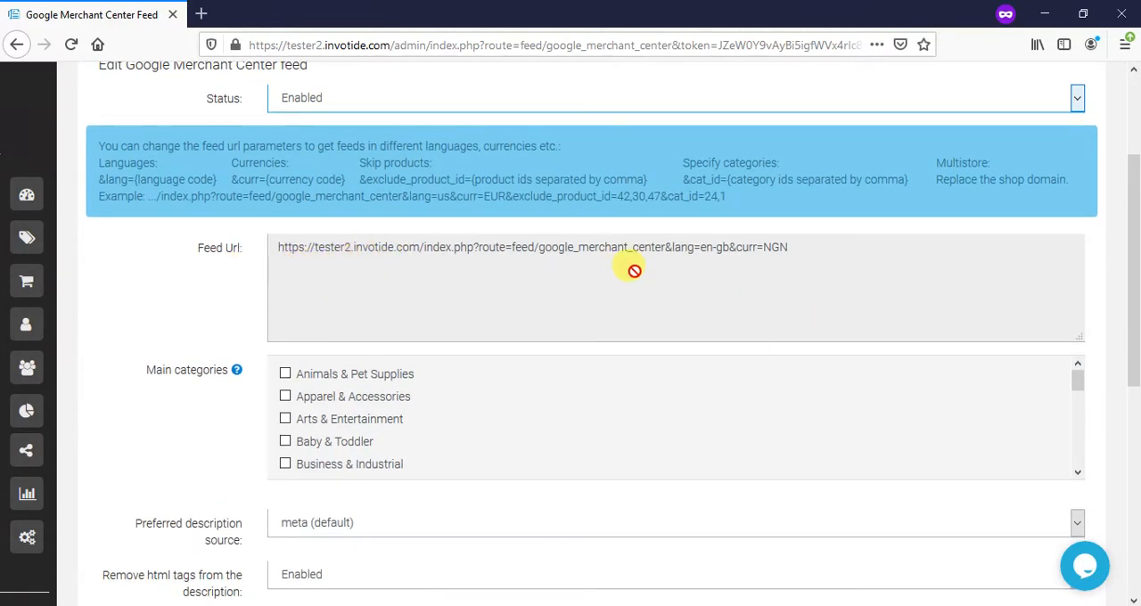
{"action": "scroll", "coordinate": [633, 270], "scroll_direction": "down", "scroll_amount": 2}
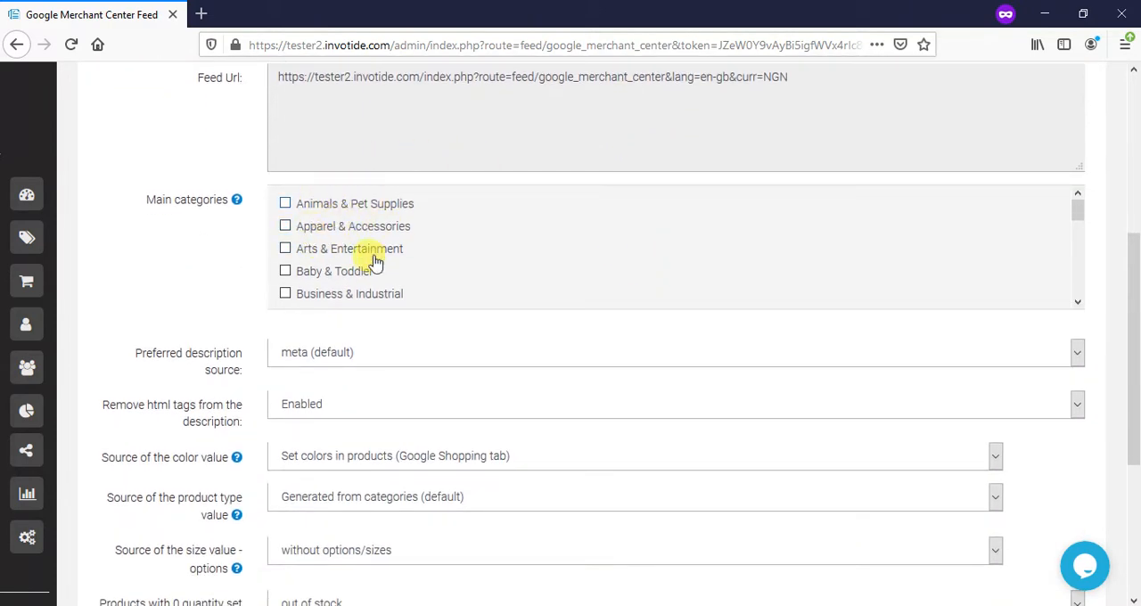
{"action": "scroll", "coordinate": [376, 265], "scroll_direction": "down", "scroll_amount": 7}
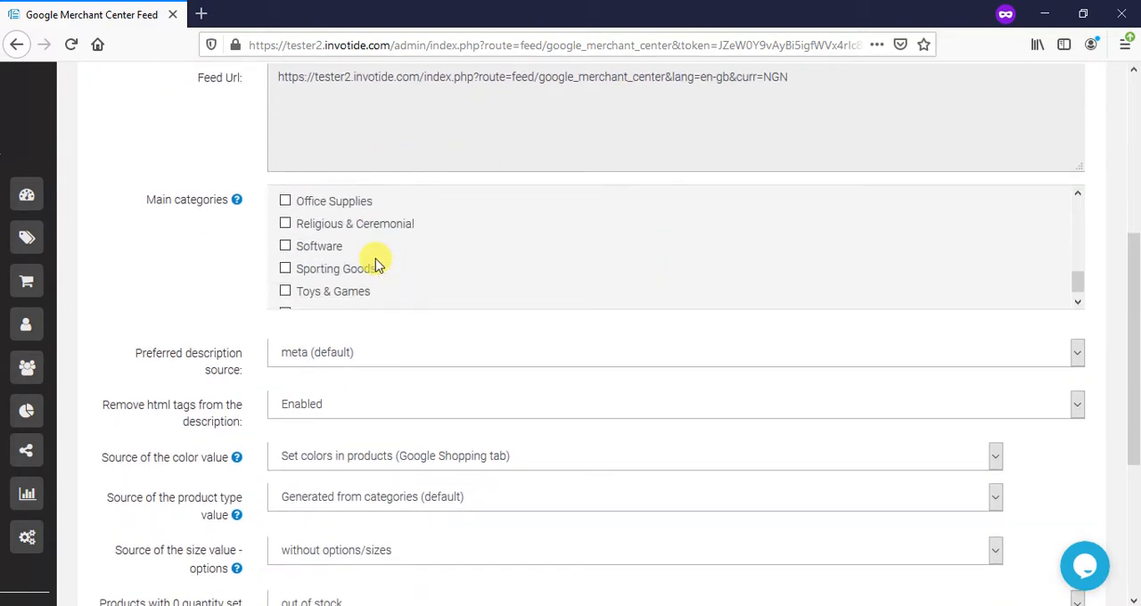
{"action": "scroll", "coordinate": [375, 265], "scroll_direction": "up", "scroll_amount": 7}
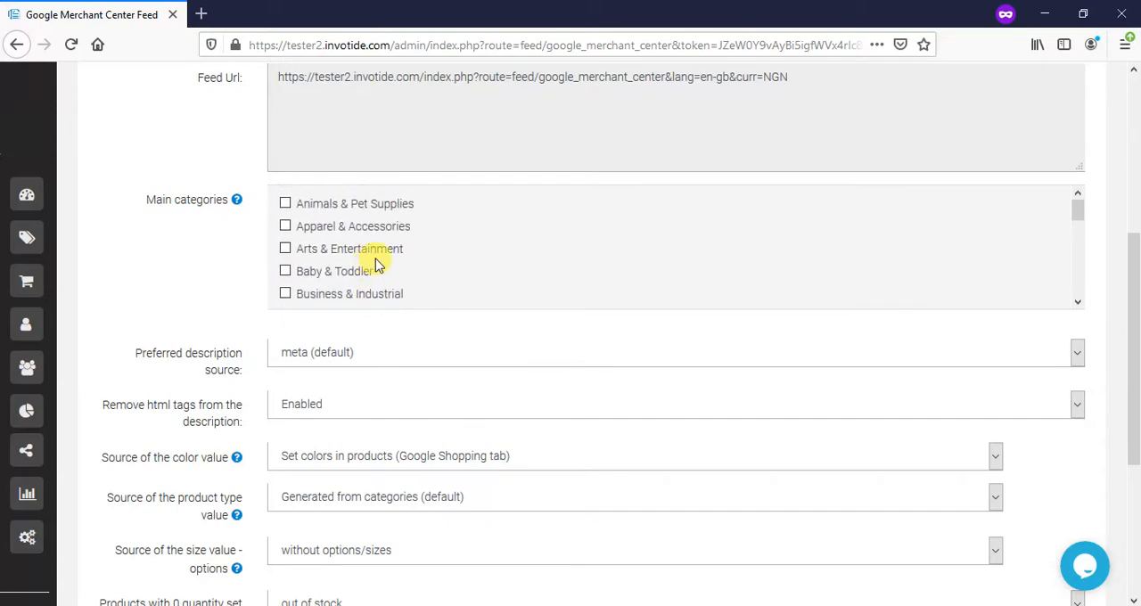
{"action": "scroll", "coordinate": [378, 264], "scroll_direction": "down", "scroll_amount": 7}
{"action": "scroll", "coordinate": [378, 264], "scroll_direction": "up", "scroll_amount": 5}
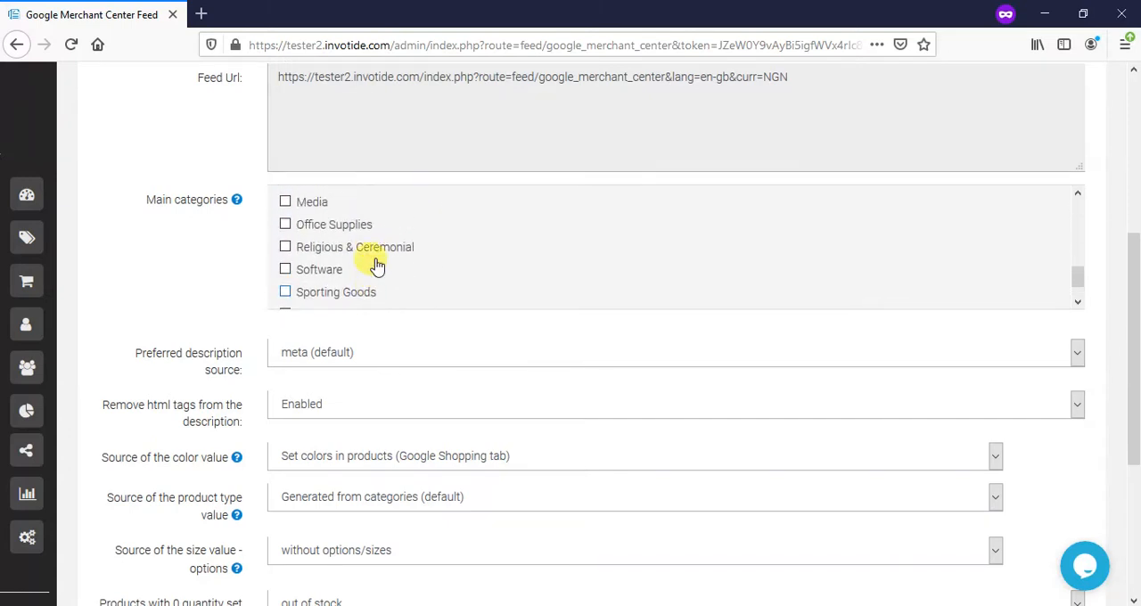
{"action": "scroll", "coordinate": [369, 266], "scroll_direction": "down", "scroll_amount": 2}
{"action": "scroll", "coordinate": [368, 267], "scroll_direction": "down", "scroll_amount": 2}
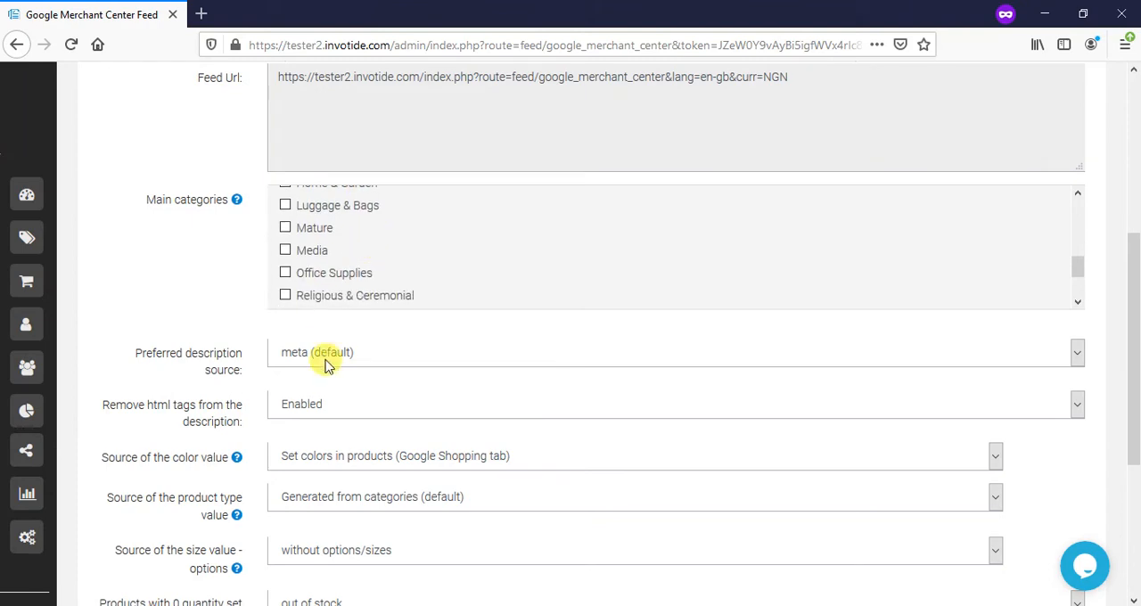
{"action": "scroll", "coordinate": [326, 364], "scroll_direction": "down", "scroll_amount": 3}
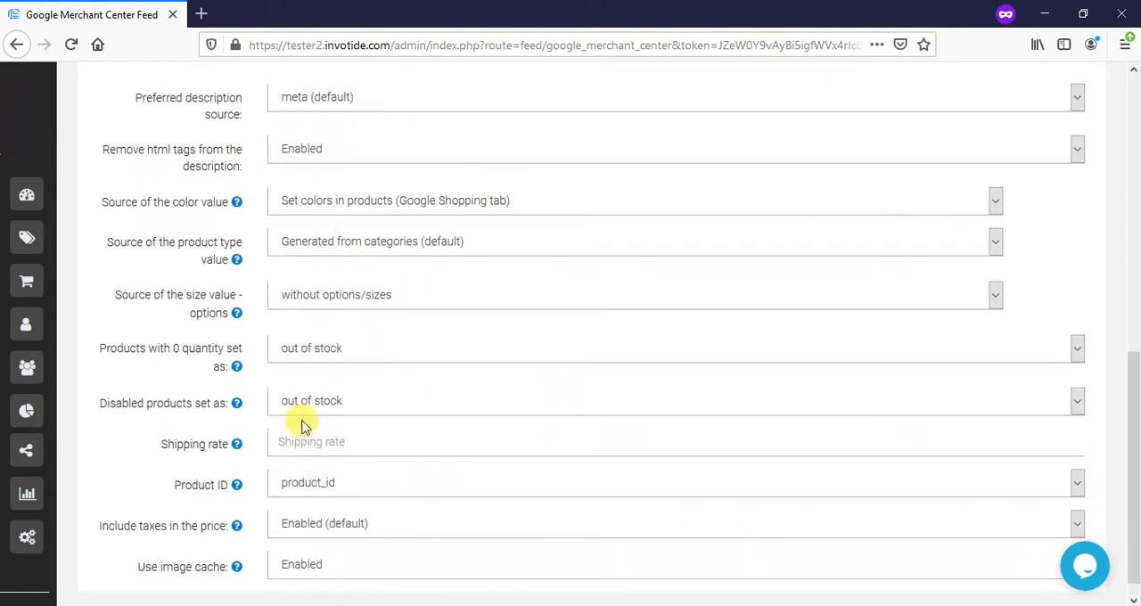
- Save the Google Merchant Center feed settings
{"action": "scroll", "coordinate": [346, 430], "scroll_direction": "up", "scroll_amount": 7}
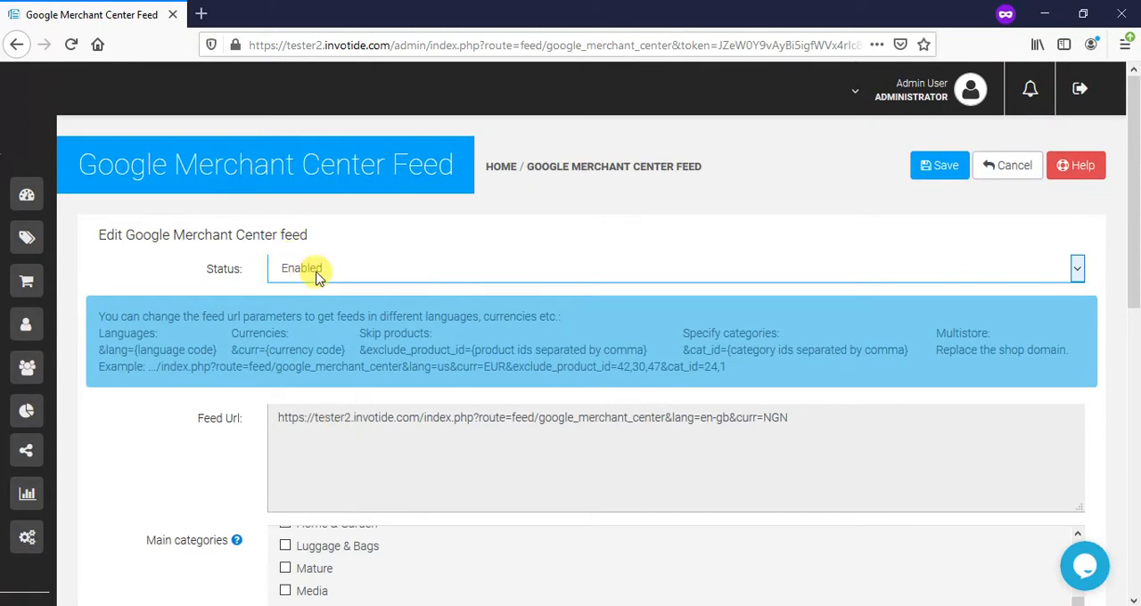
{"action": "left_click", "coordinate": [931, 171]}
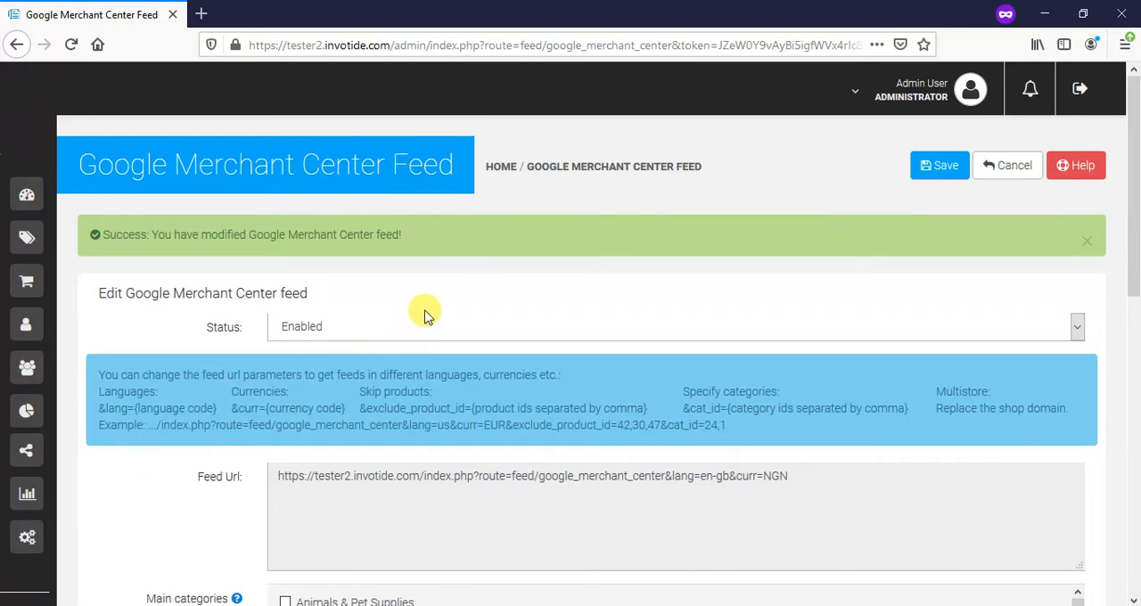
- Search the web for "google merchant center" in a new browser tab and open Google's Merchant Center page
{"action": "left_click", "coordinate": [210, 16]}
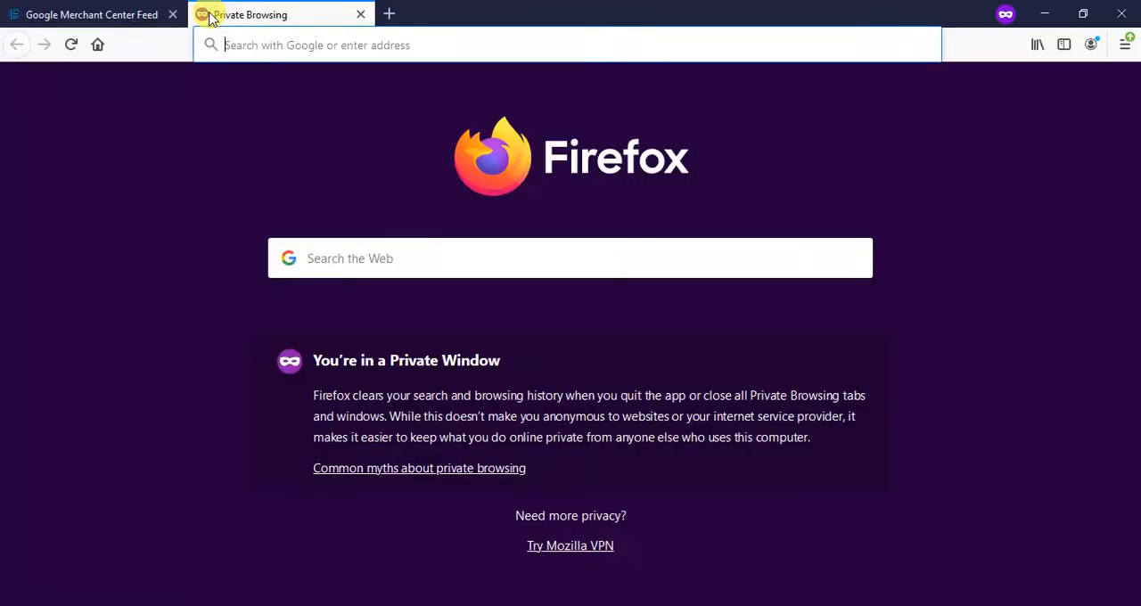
{"action": "left_click", "coordinate": [259, 44]}
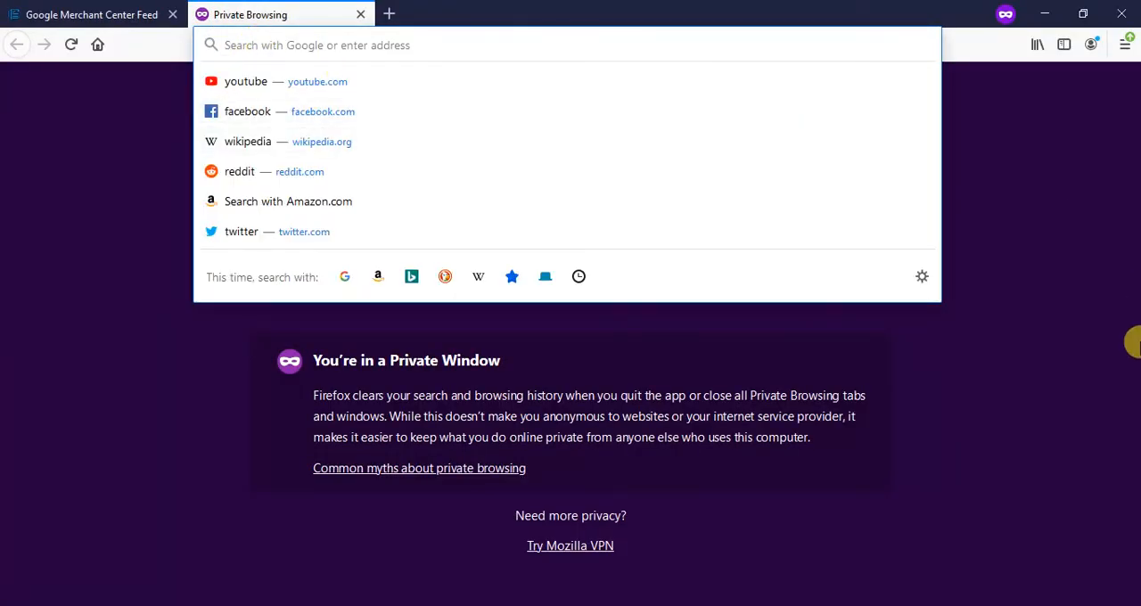
{"action": "type", "text": "goog"}
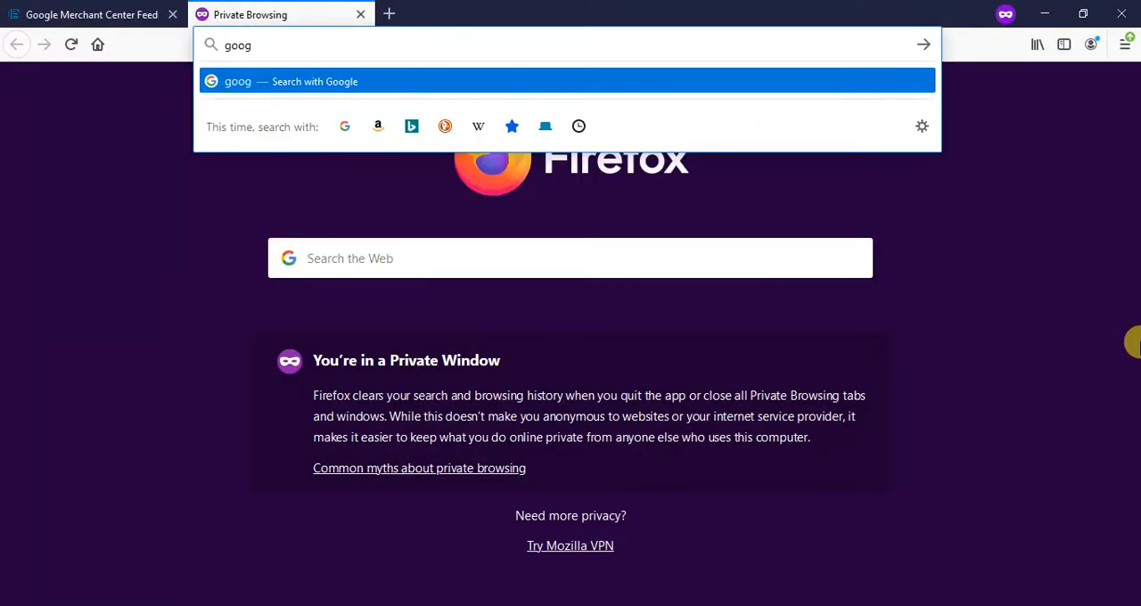
{"action": "type", "text": "le mercha"}
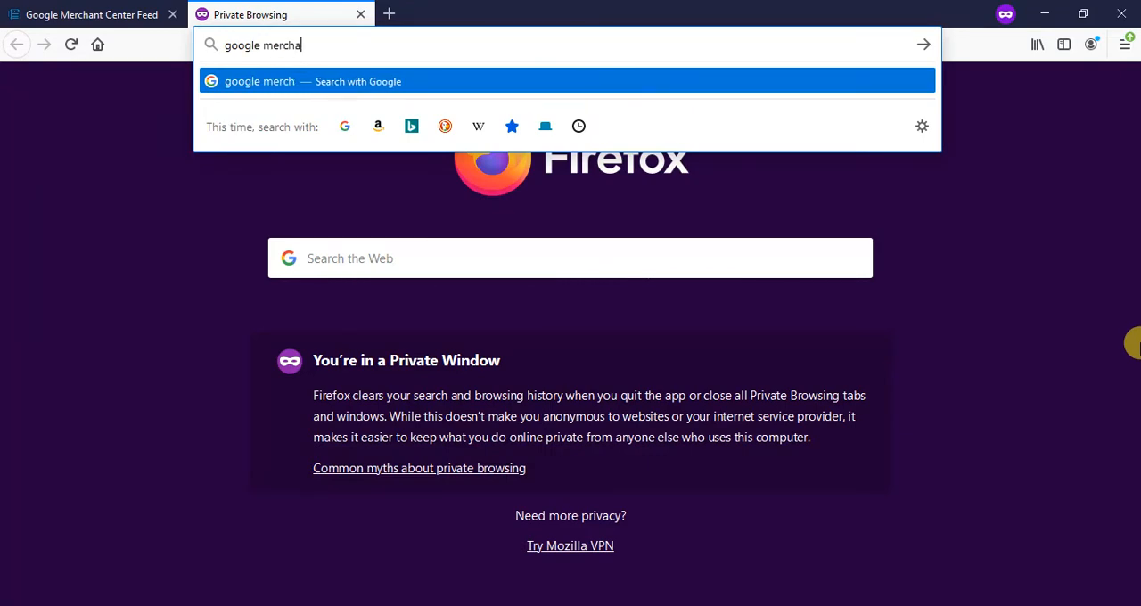
{"action": "type", "text": "nt cent"}
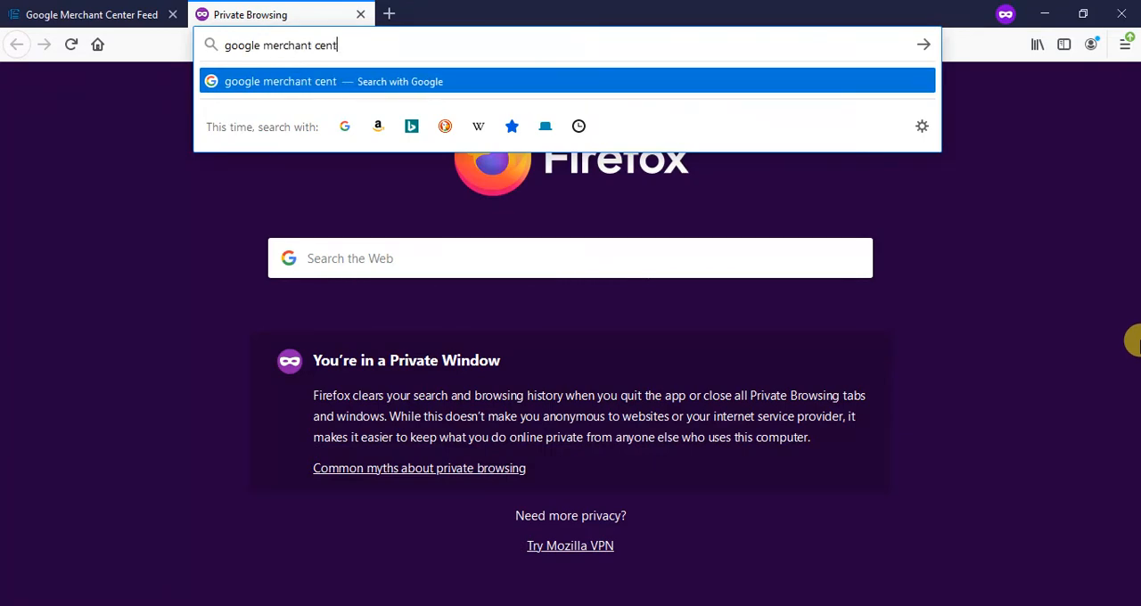
{"action": "type", "text": "er"}
{"action": "key", "text": "Return"}
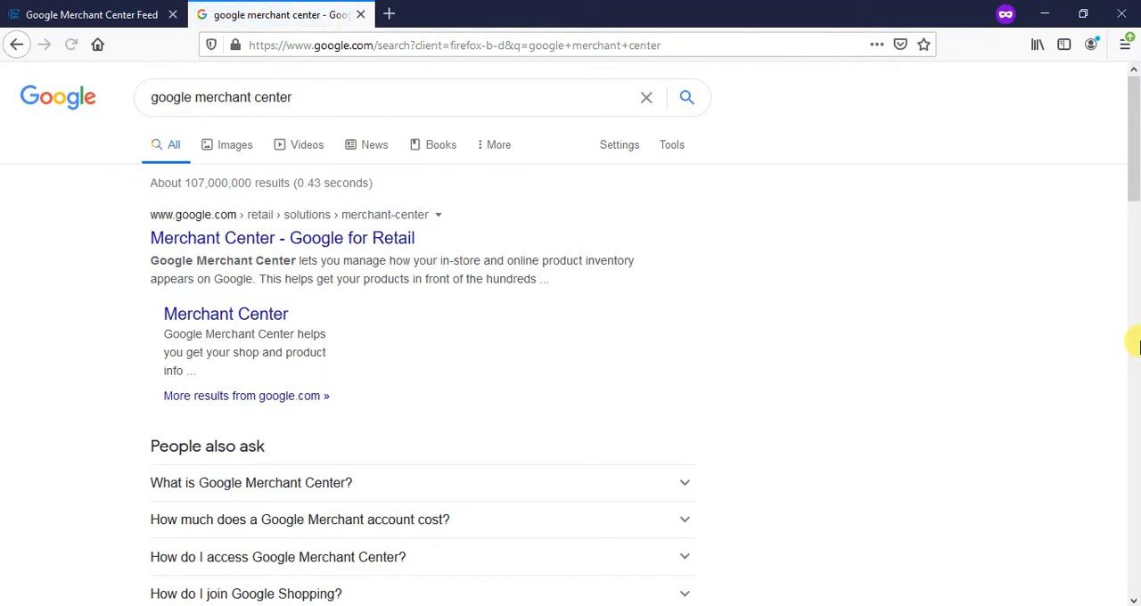
{"action": "left_click", "coordinate": [267, 320]}
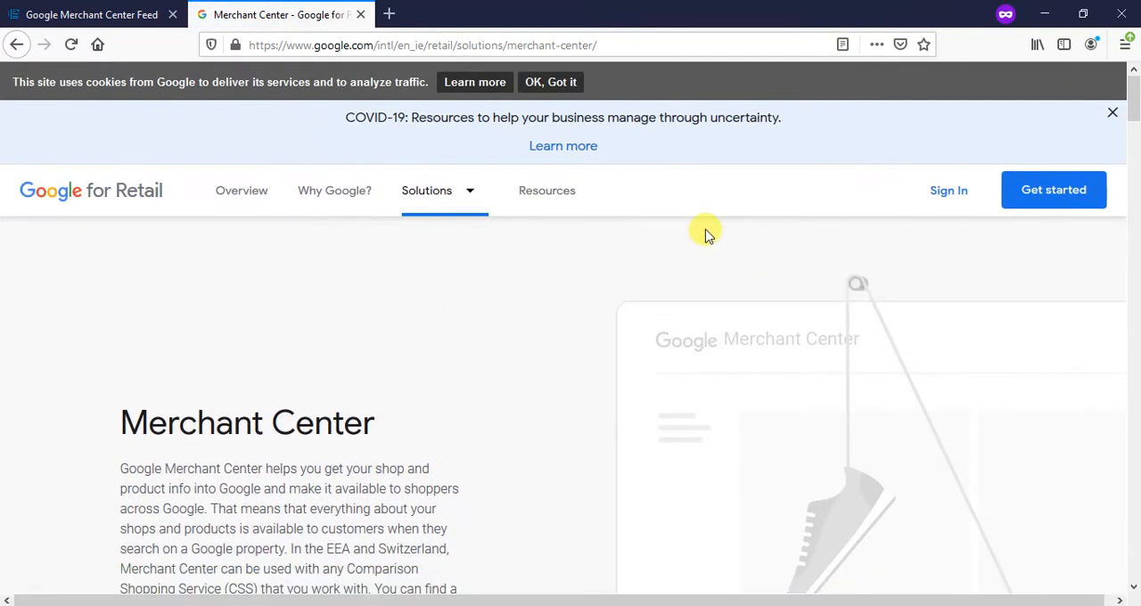
- Sign in to Merchant Center as an existing customer and dismiss the notice about linking business platforms
{"action": "scroll", "coordinate": [427, 321], "scroll_direction": "down", "scroll_amount": 5}
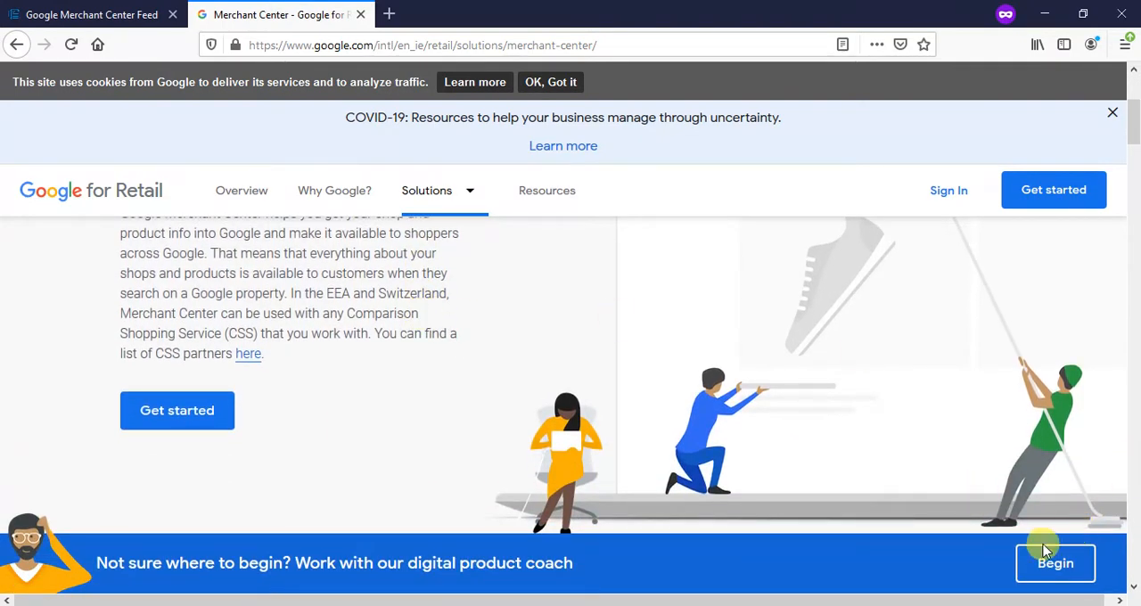
{"action": "scroll", "coordinate": [578, 238], "scroll_direction": "up", "scroll_amount": 5}
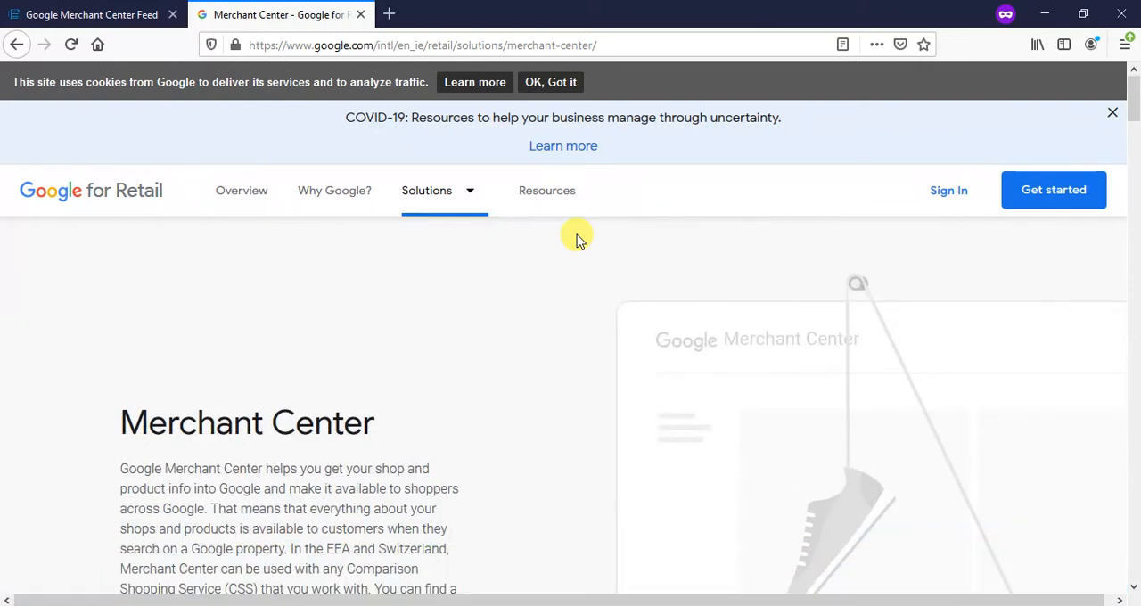
{"action": "left_click", "coordinate": [961, 196]}
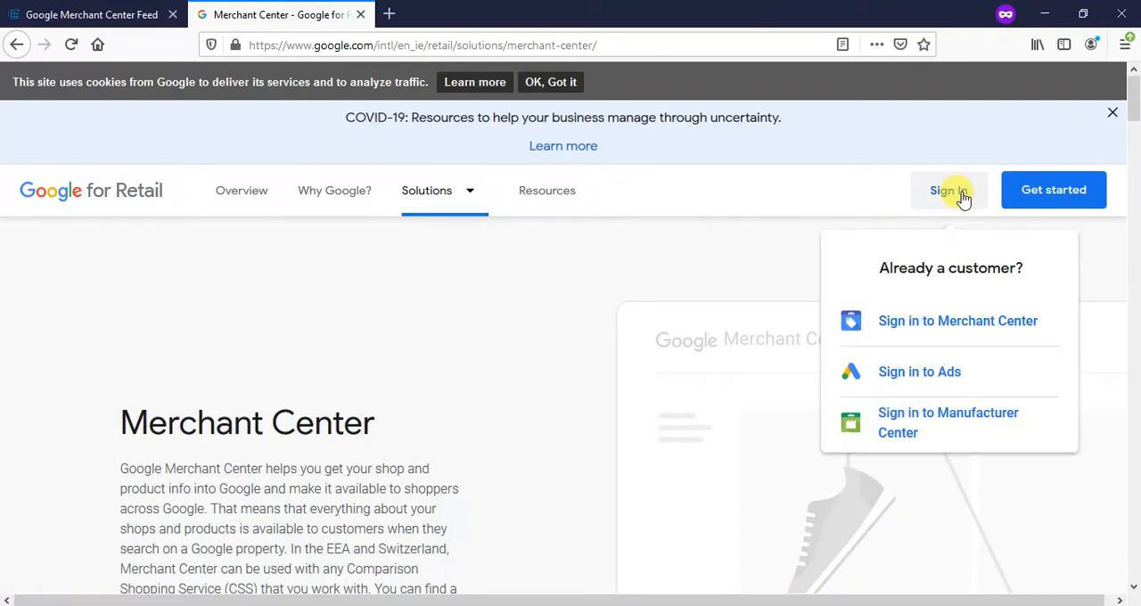
{"action": "left_click", "coordinate": [917, 331]}
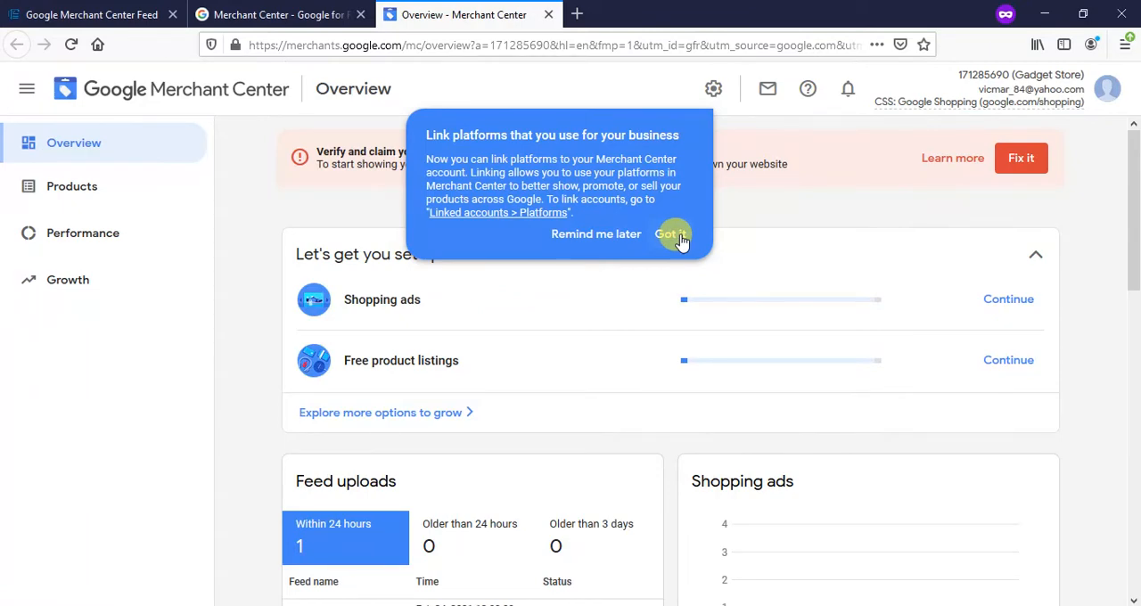
{"action": "left_click", "coordinate": [671, 235]}
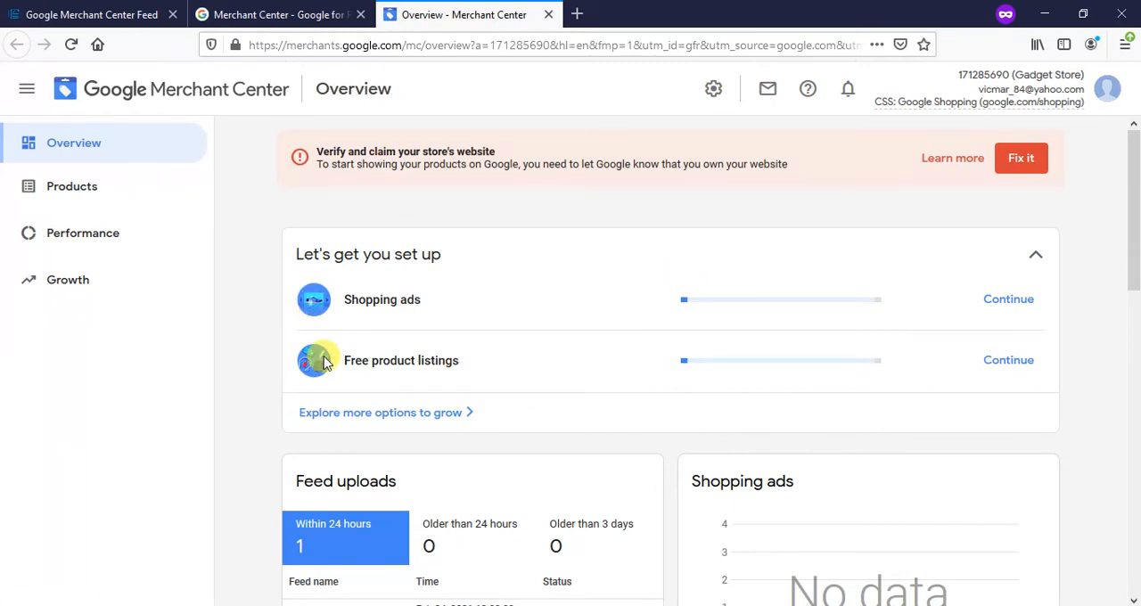
- Go from the account overview to the Feeds page for products
{"action": "scroll", "coordinate": [348, 352], "scroll_direction": "down", "scroll_amount": 2}
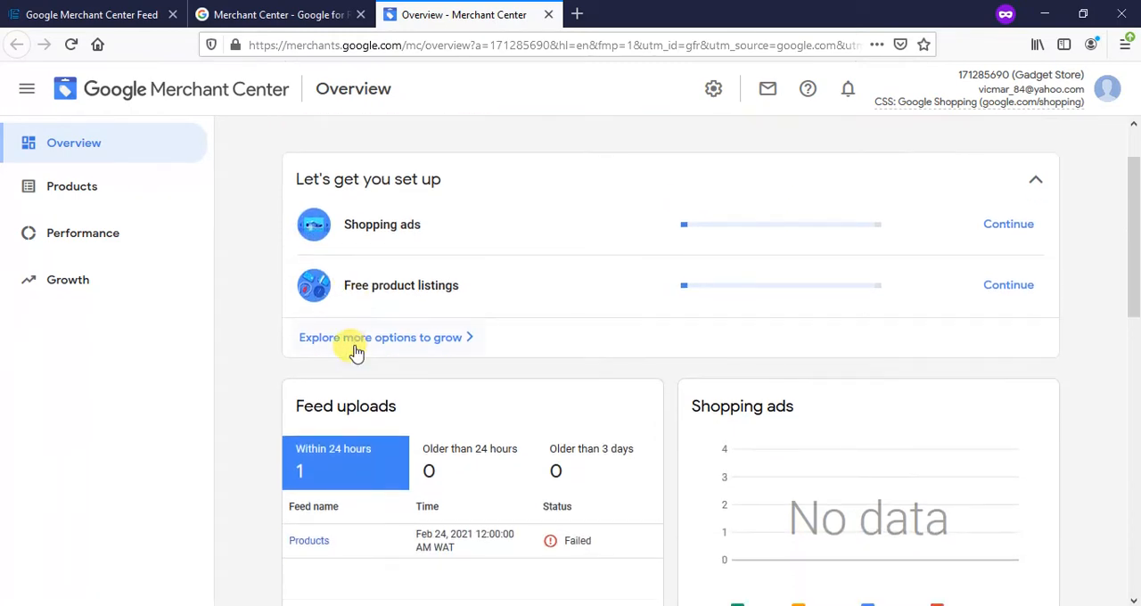
{"action": "scroll", "coordinate": [348, 347], "scroll_direction": "up", "scroll_amount": 2}
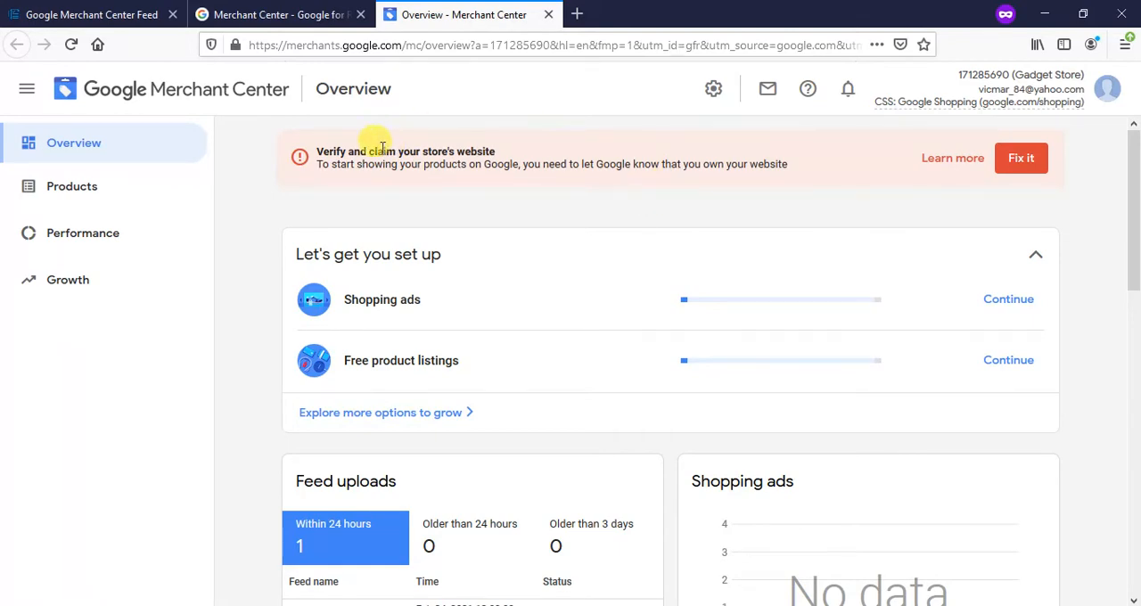
{"action": "left_click", "coordinate": [54, 191]}
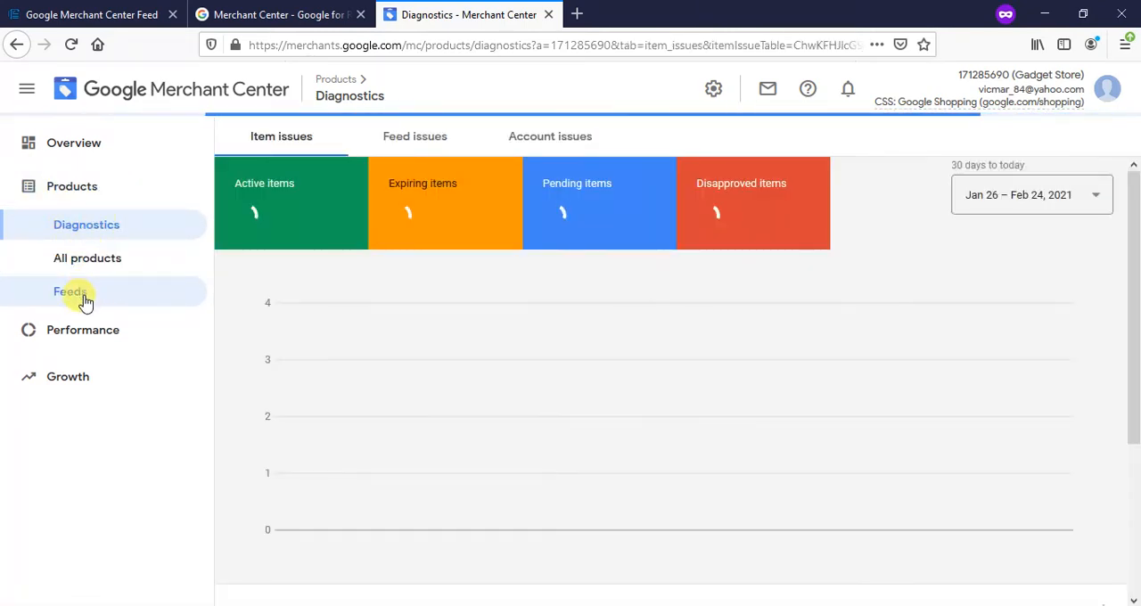
{"action": "left_click", "coordinate": [84, 299]}
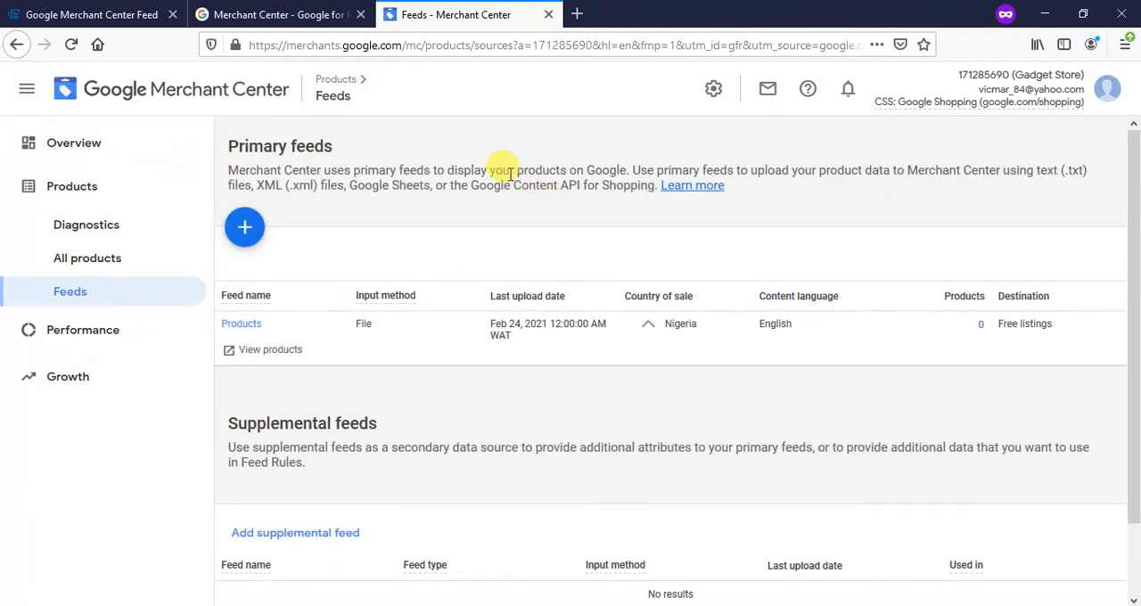
- Remove the existing "Products" feed from the primary feeds
{"action": "scroll", "coordinate": [504, 172], "scroll_direction": "down", "scroll_amount": 1}
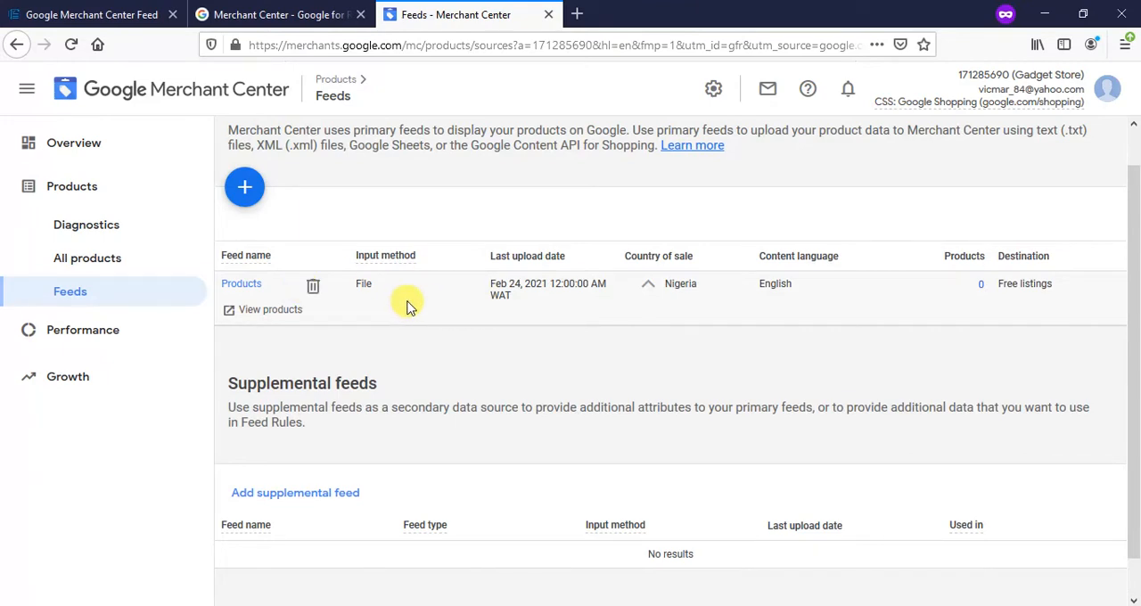
{"action": "left_click", "coordinate": [316, 287]}
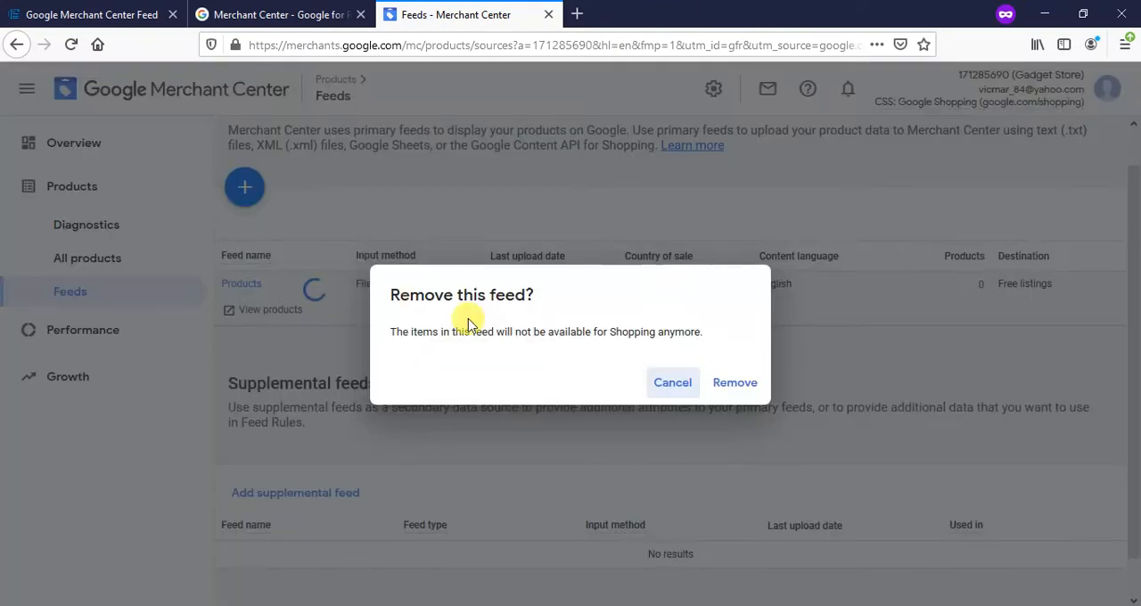
{"action": "left_click", "coordinate": [747, 384]}
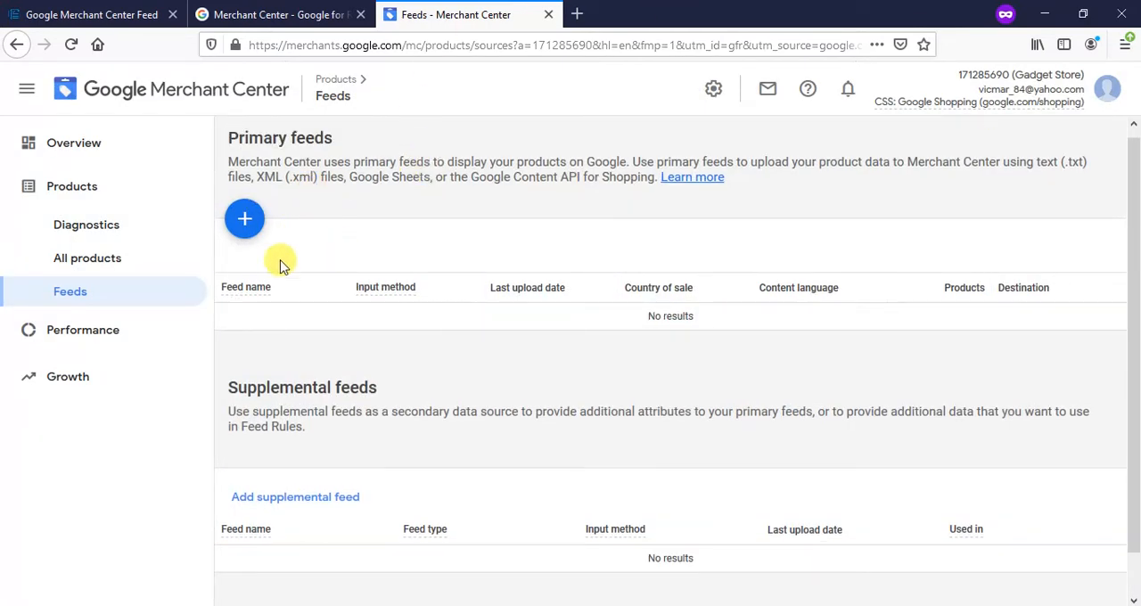
- Start a new primary feed and look through the country of sale choices, keeping Nigeria
{"action": "scroll", "coordinate": [322, 299], "scroll_direction": "down", "scroll_amount": 1}
{"action": "scroll", "coordinate": [323, 299], "scroll_direction": "up", "scroll_amount": 1}
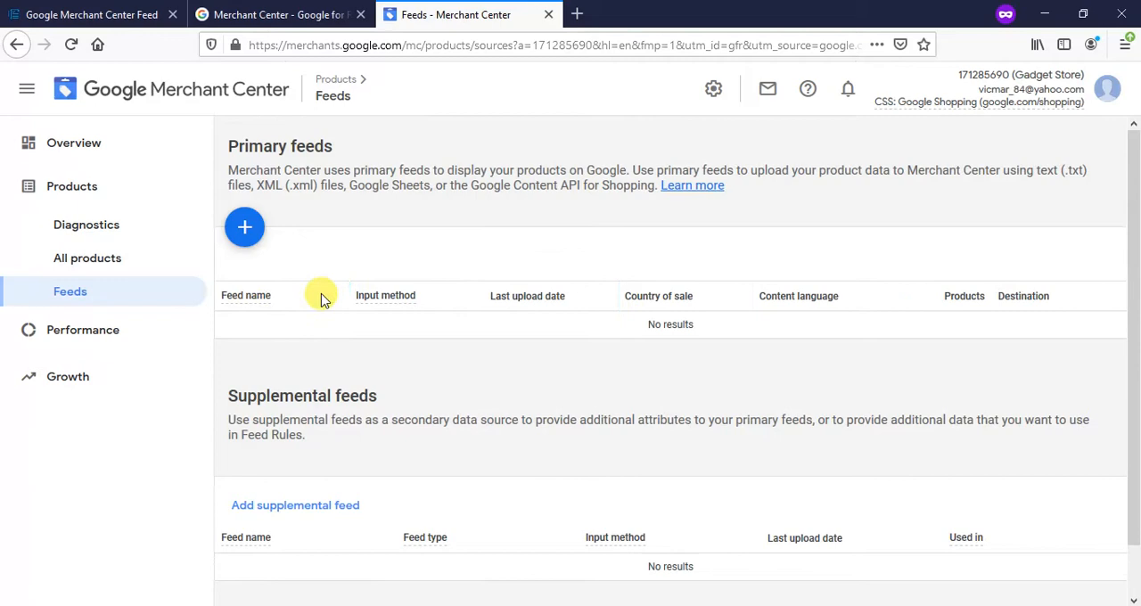
{"action": "left_click", "coordinate": [245, 228]}
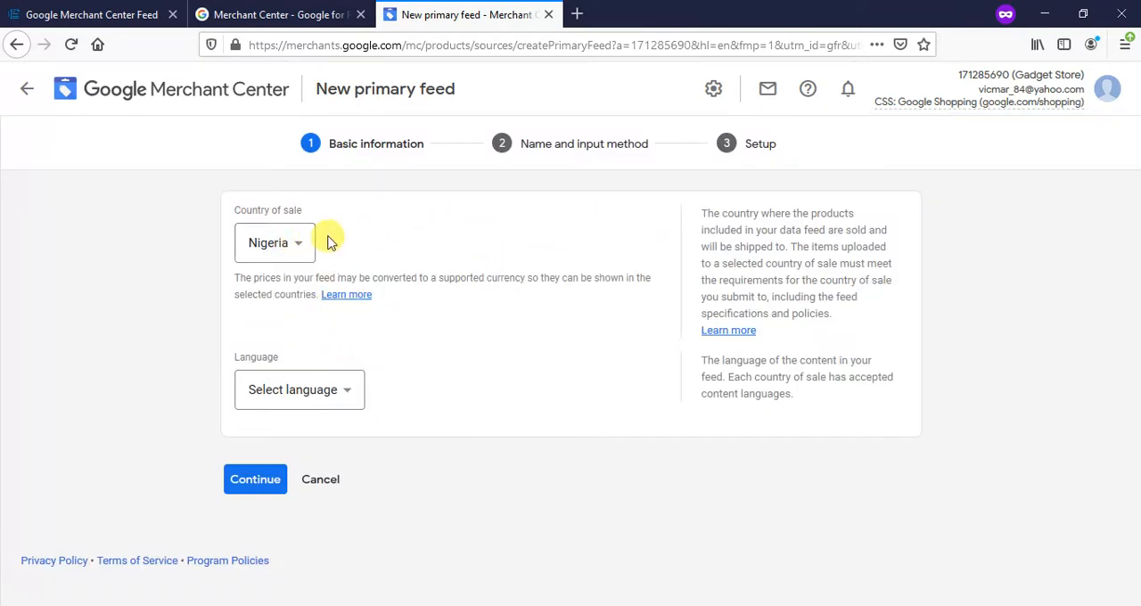
{"action": "left_click", "coordinate": [301, 250]}
{"action": "left_click", "coordinate": [547, 253]}
{"action": "left_click", "coordinate": [268, 239]}
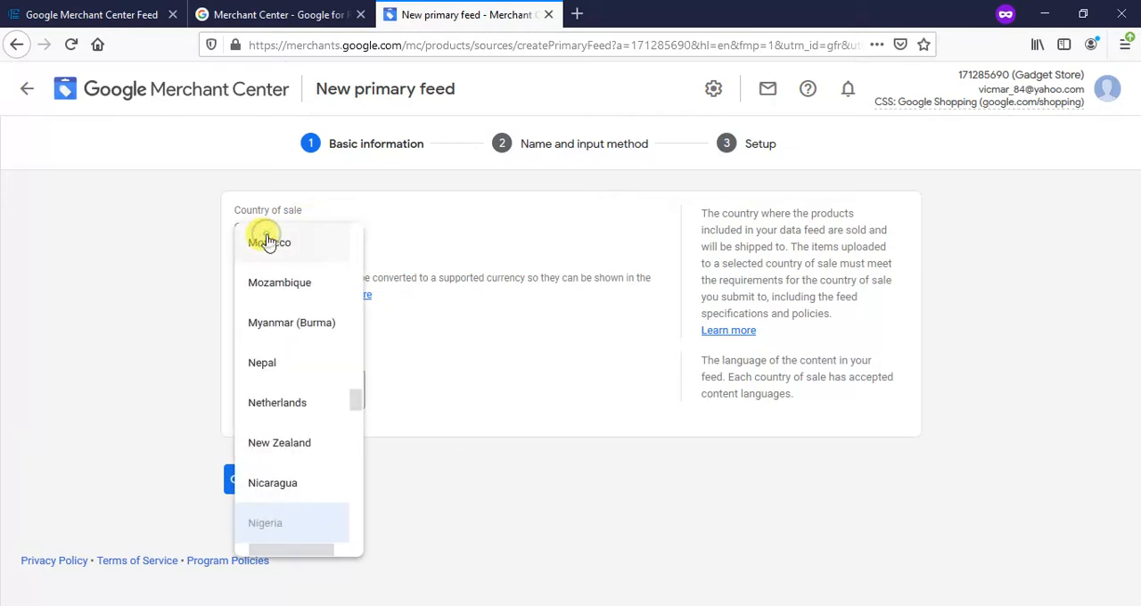
{"action": "left_click", "coordinate": [488, 336]}
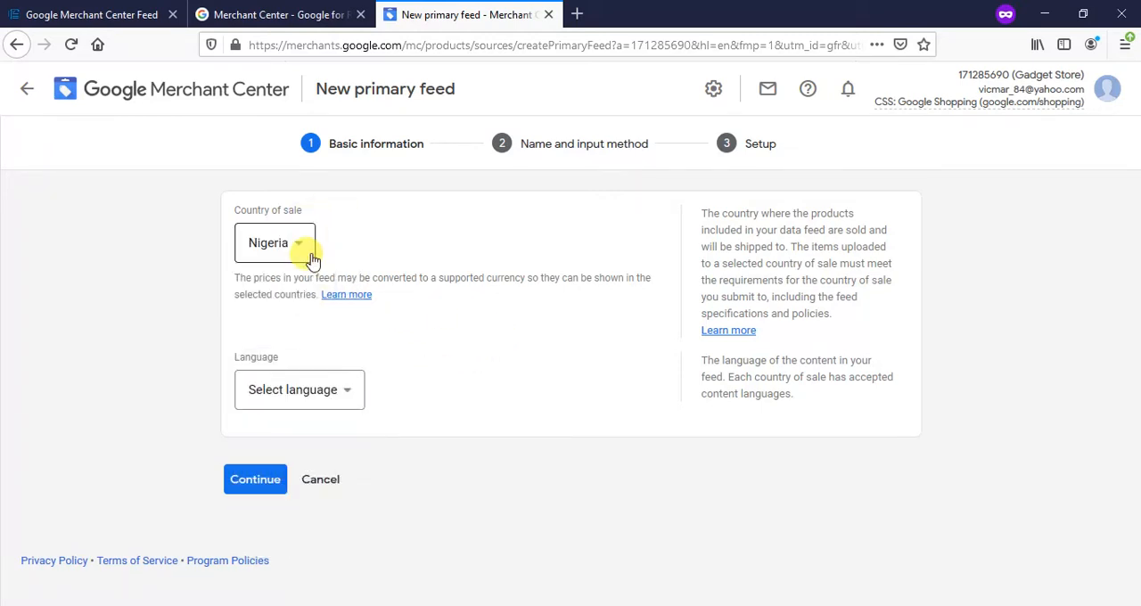
- Set the feed language to English and continue with free listings and Shopping ads as destinations
{"action": "left_click", "coordinate": [293, 389]}
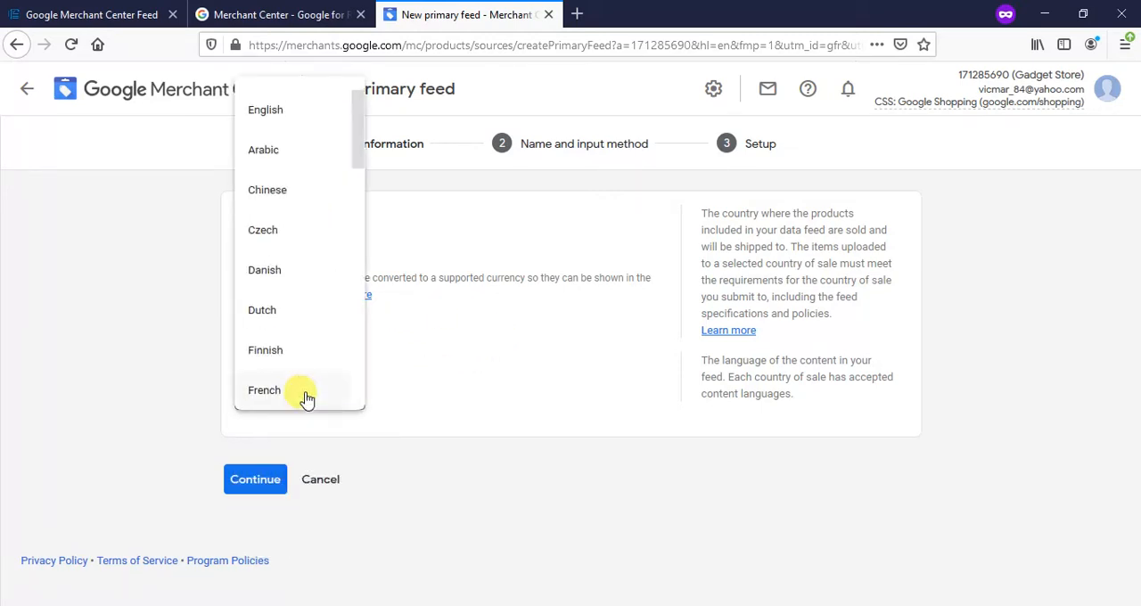
{"action": "left_click", "coordinate": [293, 110]}
{"action": "scroll", "coordinate": [349, 383], "scroll_direction": "down", "scroll_amount": 1}
{"action": "scroll", "coordinate": [349, 381], "scroll_direction": "down", "scroll_amount": 3}
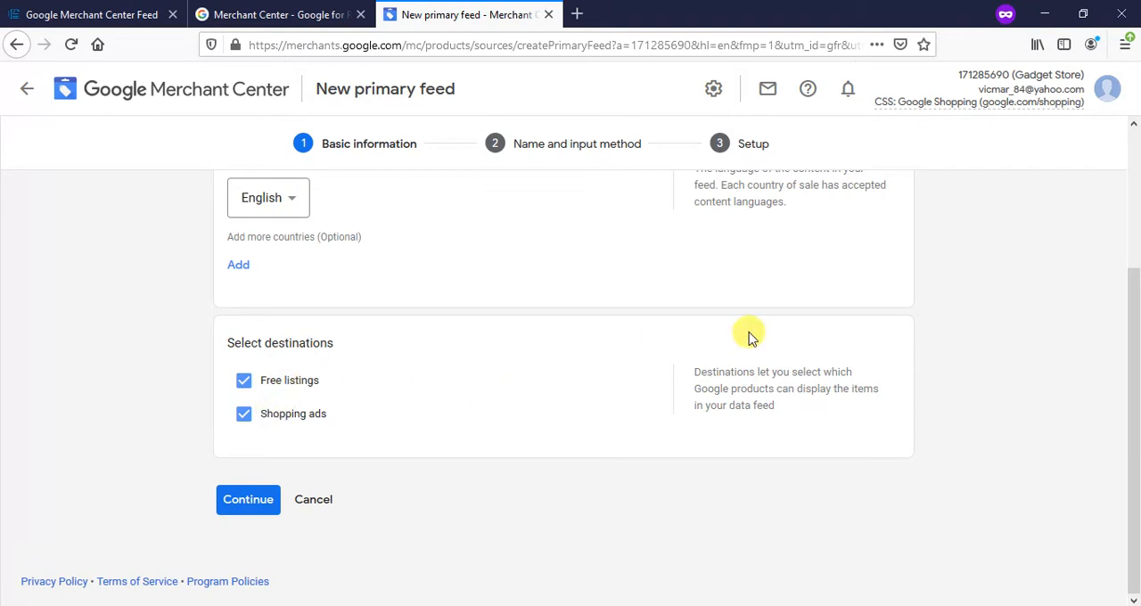
{"action": "left_click", "coordinate": [249, 505]}
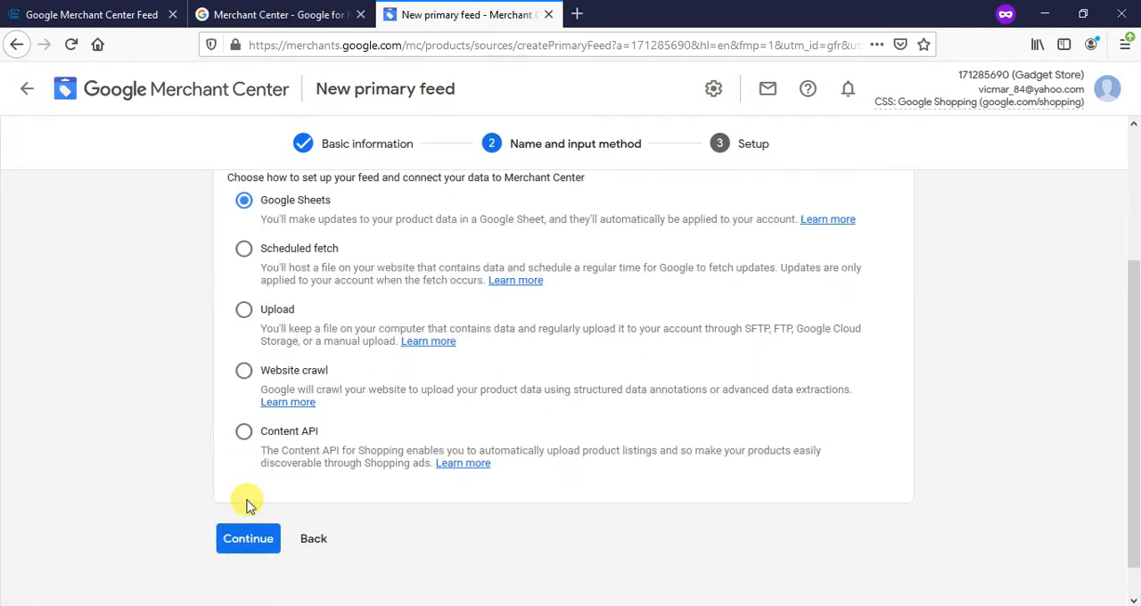
- Review the input methods for the new feed and choose Scheduled fetch
{"action": "scroll", "coordinate": [470, 357], "scroll_direction": "up", "scroll_amount": 3}
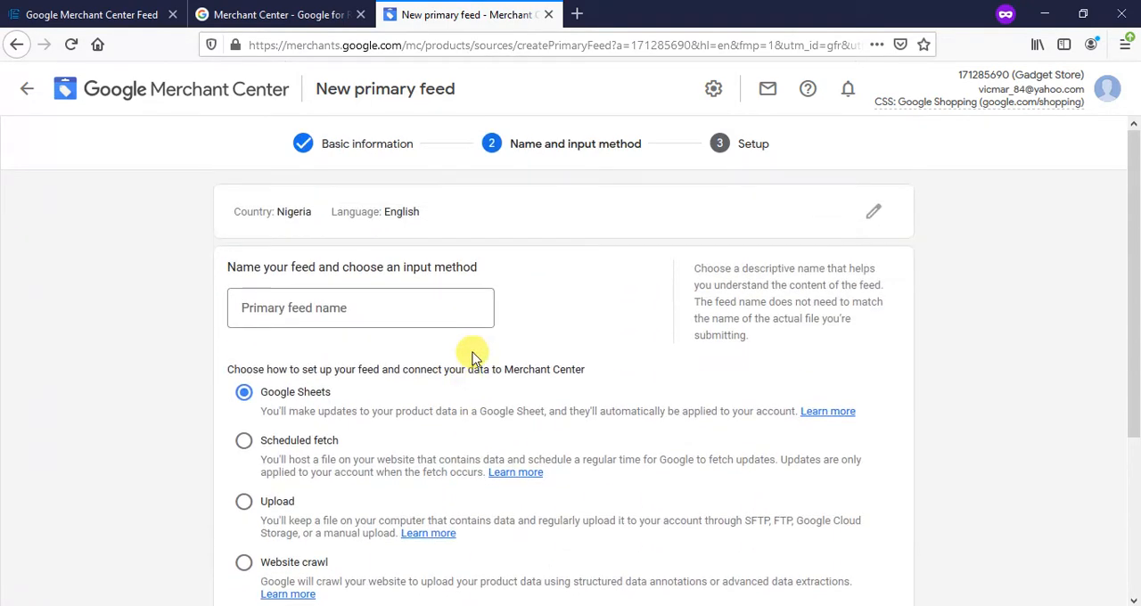
{"action": "scroll", "coordinate": [472, 357], "scroll_direction": "down", "scroll_amount": 2}
{"action": "scroll", "coordinate": [473, 357], "scroll_direction": "down", "scroll_amount": 1}
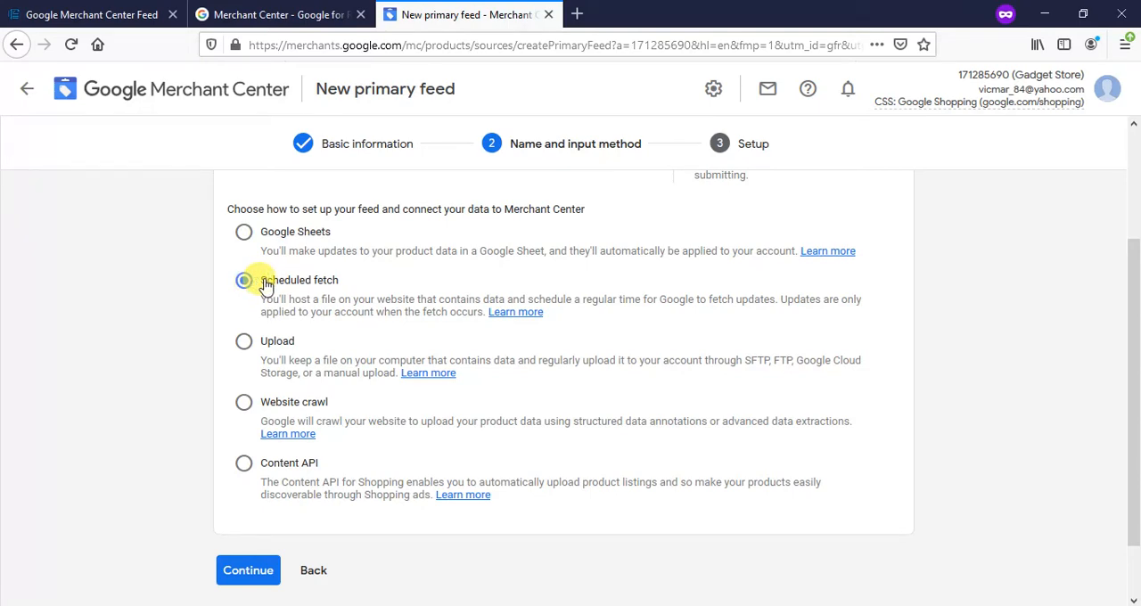
{"action": "left_click", "coordinate": [243, 574]}
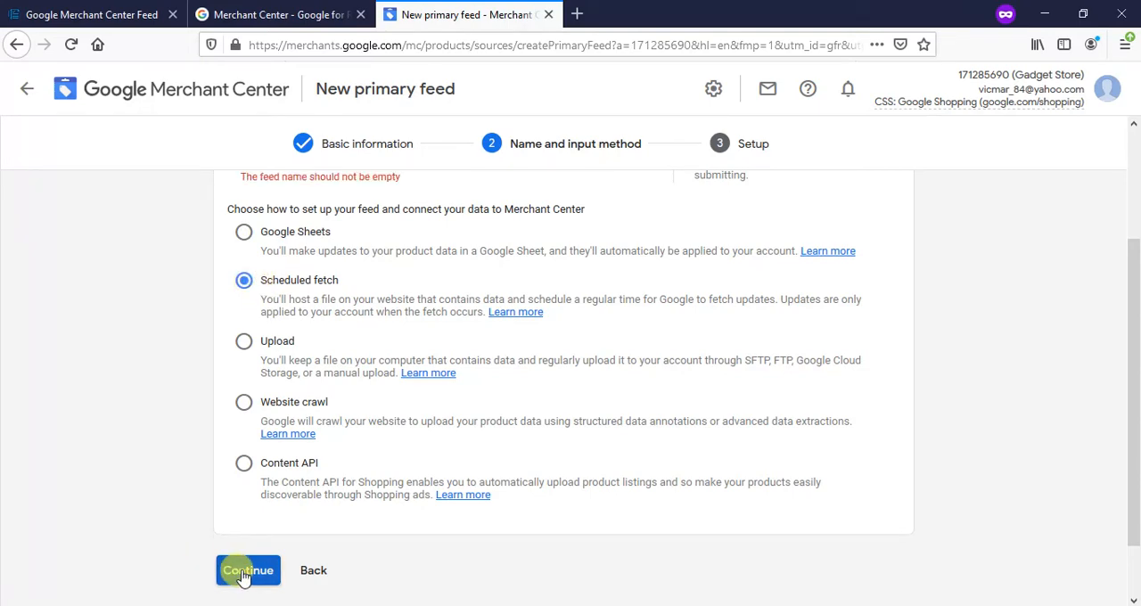
- Name the primary feed "Product Feed" and continue to the setup stage
{"action": "scroll", "coordinate": [306, 446], "scroll_direction": "up", "scroll_amount": 2}
{"action": "left_click", "coordinate": [307, 268]}
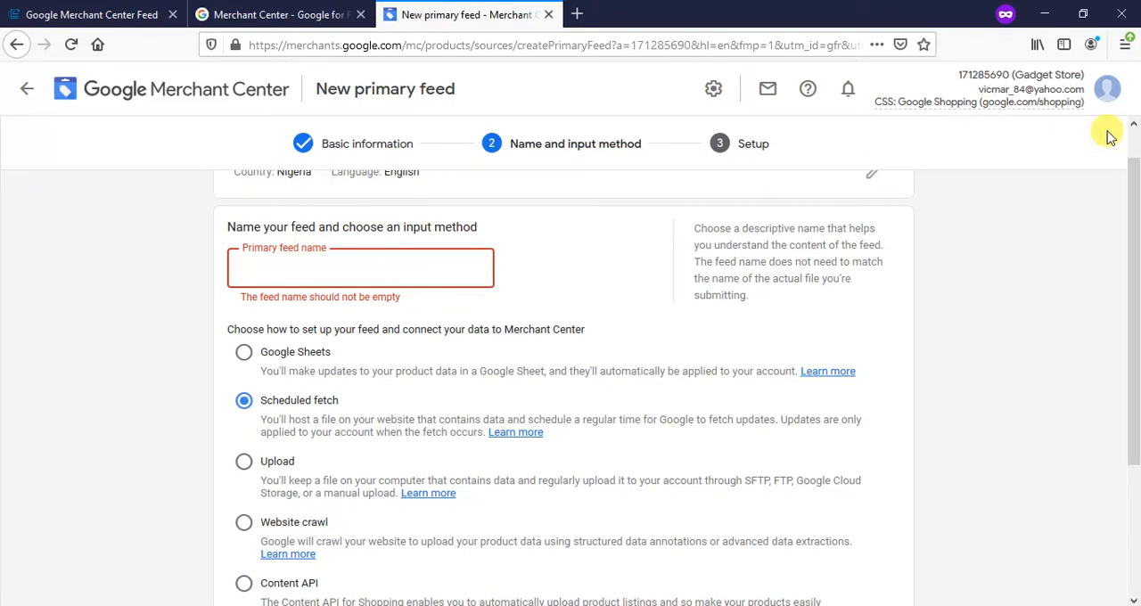
{"action": "type", "text": "Product Feed"}
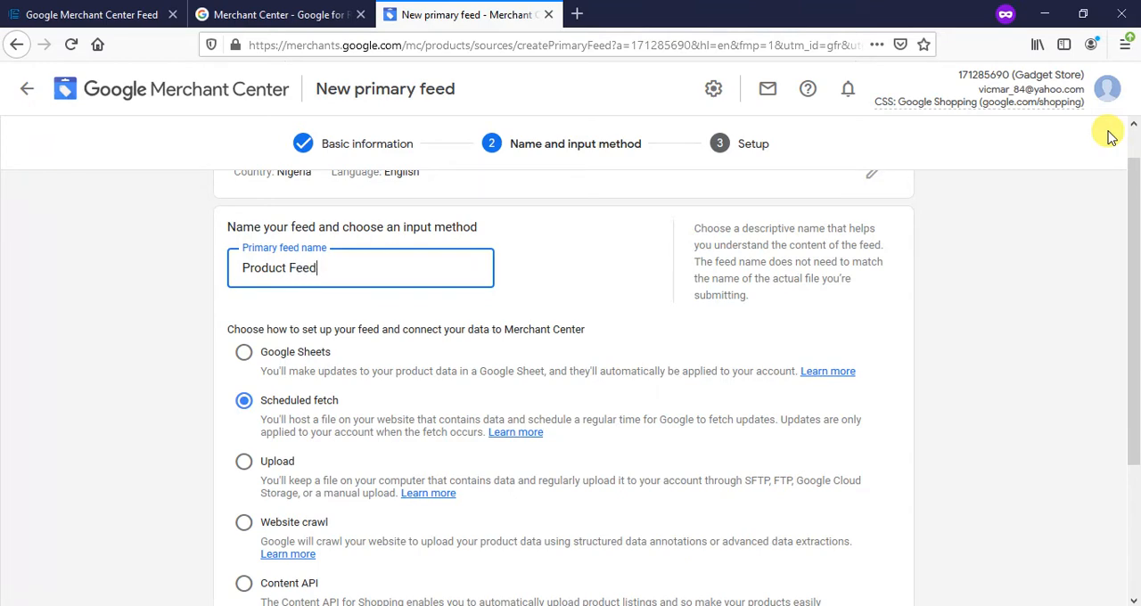
{"action": "scroll", "coordinate": [1125, 147], "scroll_direction": "down", "scroll_amount": 3}
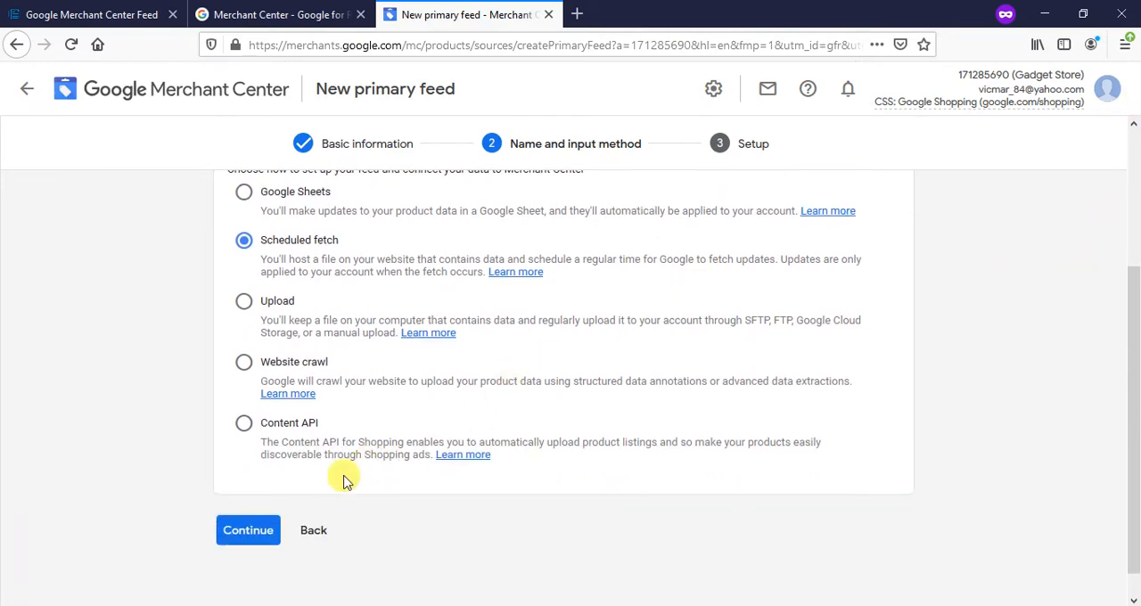
{"action": "left_click", "coordinate": [246, 529]}
- Enter "Feed Link" as the feed file name, keeping a daily fetch at 12:00 AM in the Lagos time zone
{"action": "scroll", "coordinate": [524, 338], "scroll_direction": "up", "scroll_amount": 2}
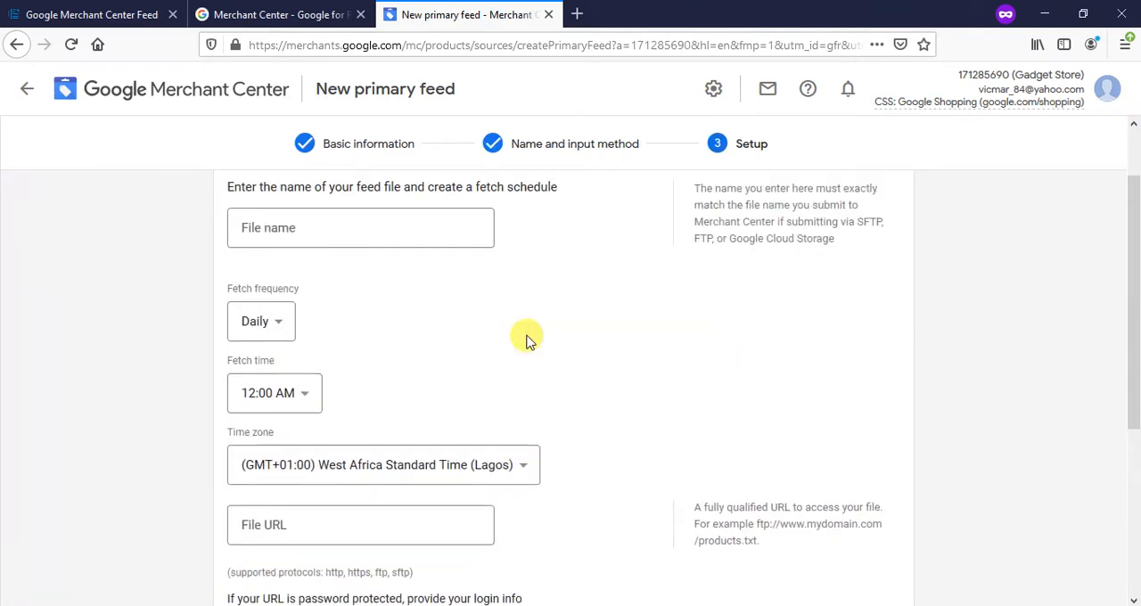
{"action": "scroll", "coordinate": [526, 339], "scroll_direction": "up", "scroll_amount": 1}
{"action": "left_click", "coordinate": [384, 303]}
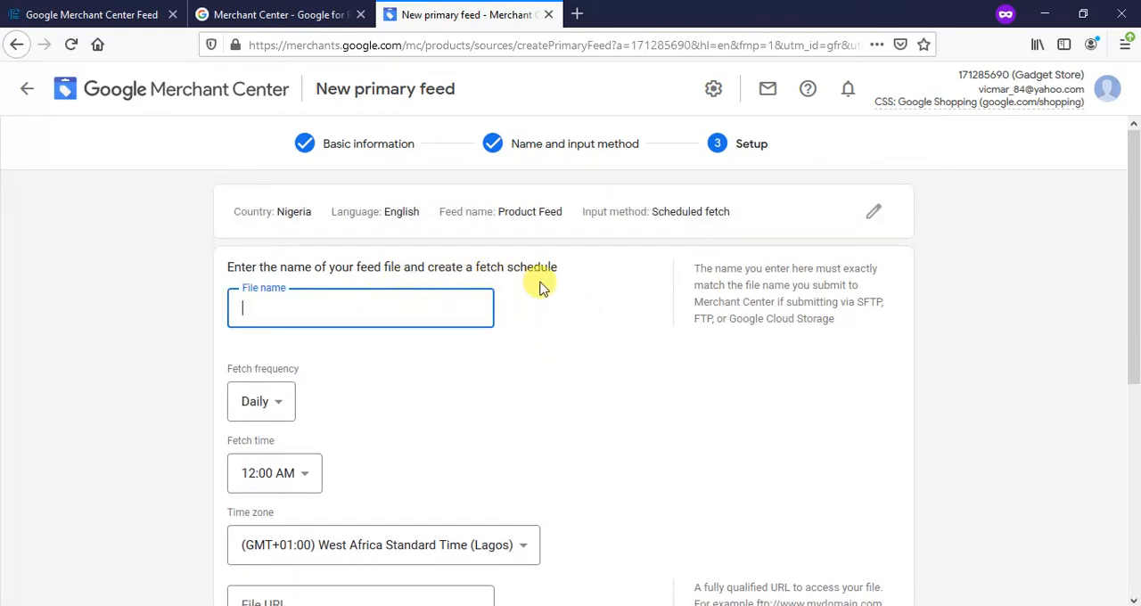
{"action": "scroll", "coordinate": [577, 303], "scroll_direction": "down", "scroll_amount": 3}
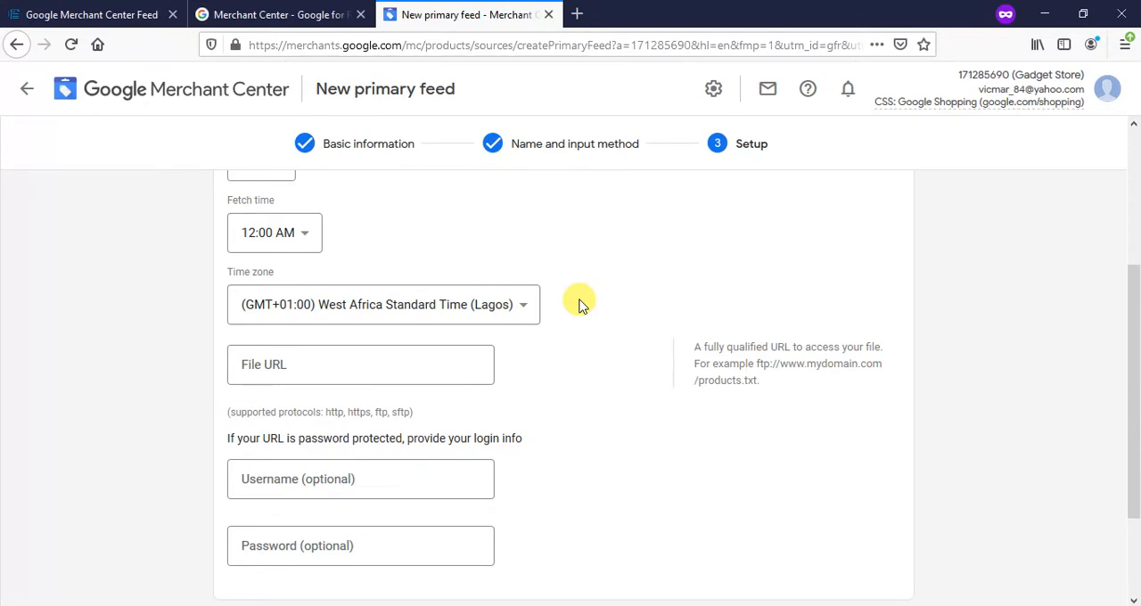
{"action": "scroll", "coordinate": [577, 303], "scroll_direction": "up", "scroll_amount": 3}
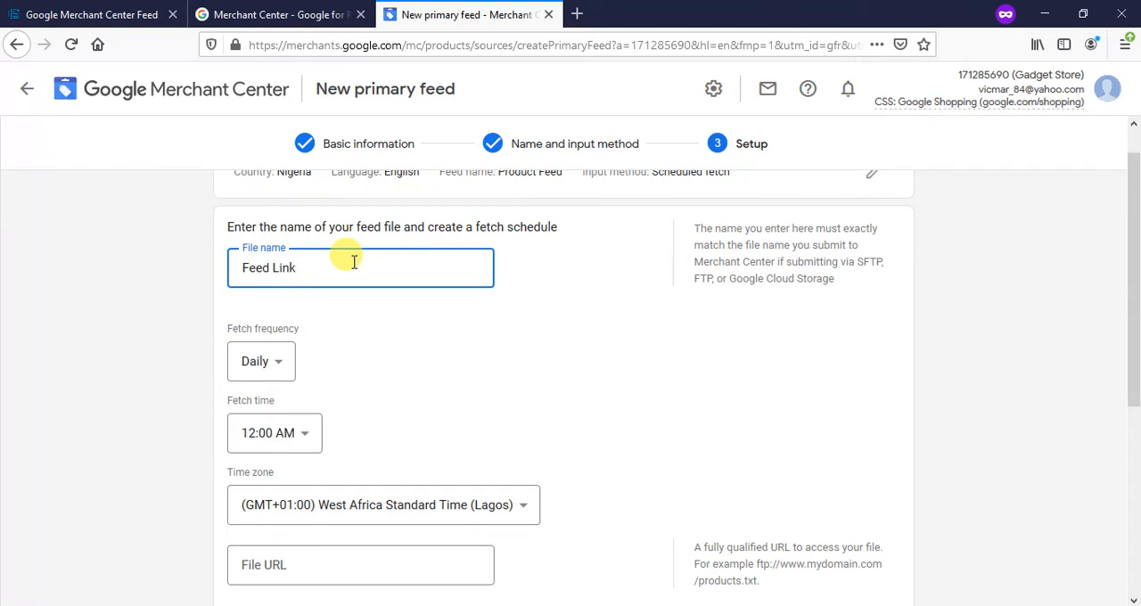
{"action": "scroll", "coordinate": [286, 269], "scroll_direction": "down", "scroll_amount": 1}
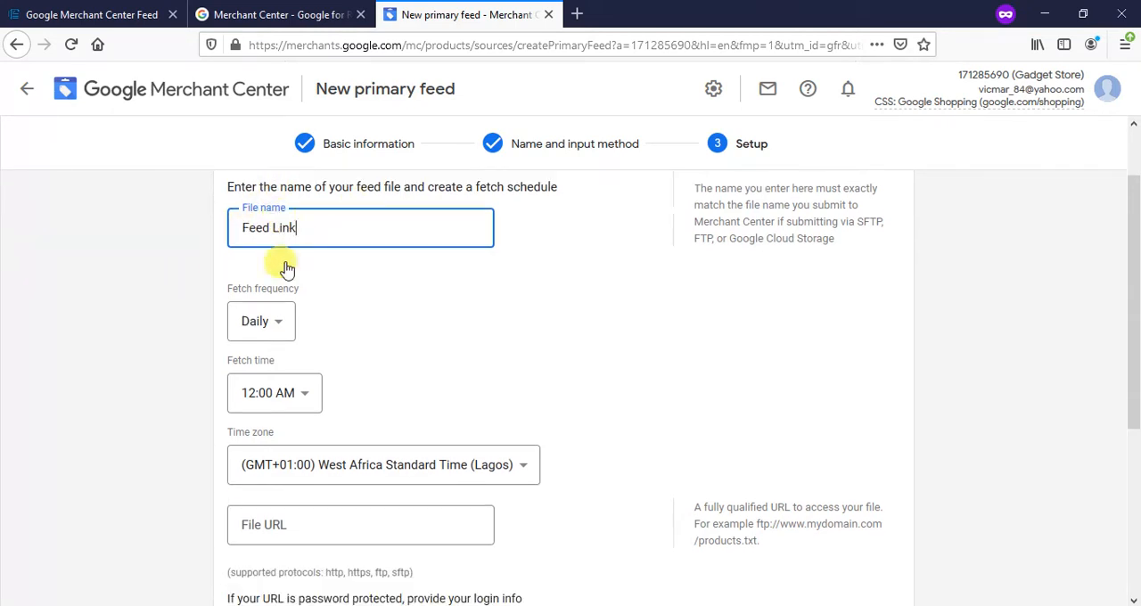
{"action": "scroll", "coordinate": [286, 269], "scroll_direction": "down", "scroll_amount": 1}
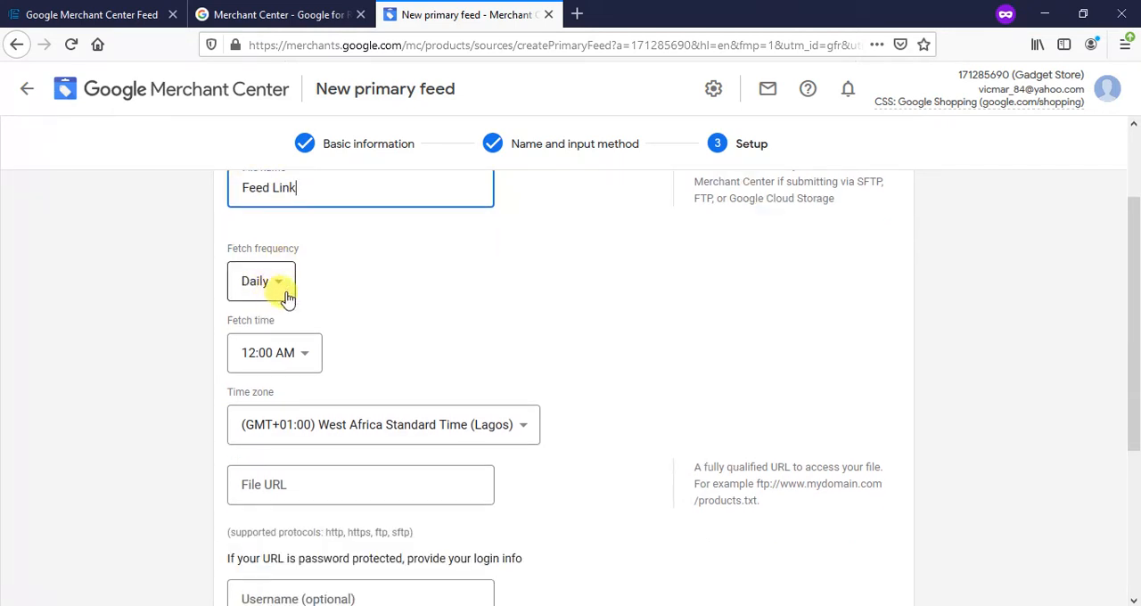
{"action": "scroll", "coordinate": [303, 361], "scroll_direction": "down", "scroll_amount": 2}
{"action": "left_click", "coordinate": [297, 407]}
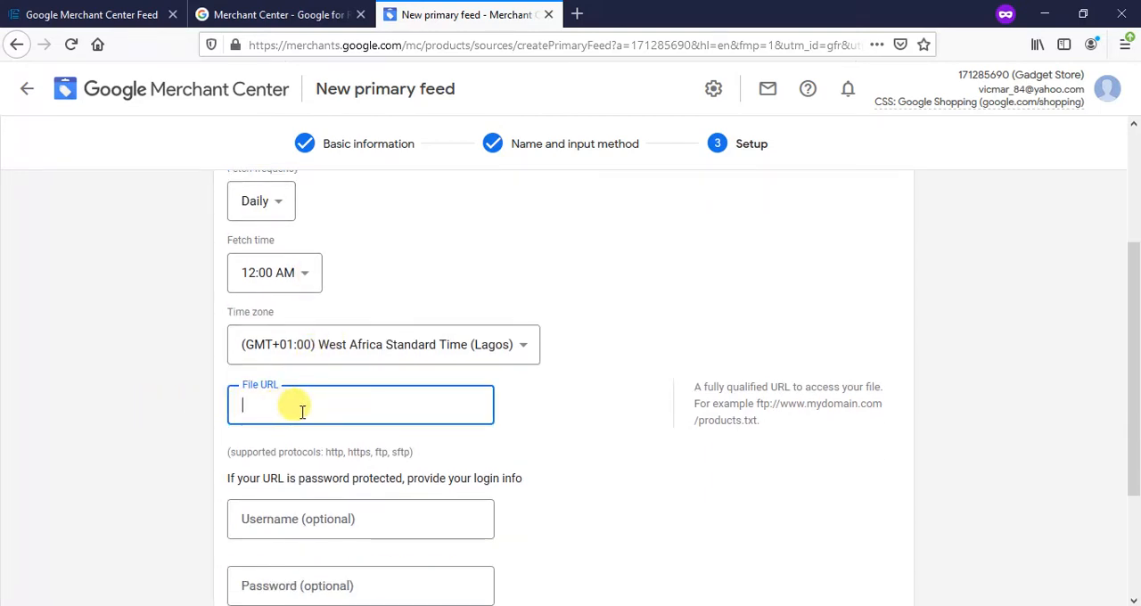
{"action": "scroll", "coordinate": [301, 407], "scroll_direction": "down", "scroll_amount": 2}
{"action": "scroll", "coordinate": [311, 402], "scroll_direction": "up", "scroll_amount": 2}
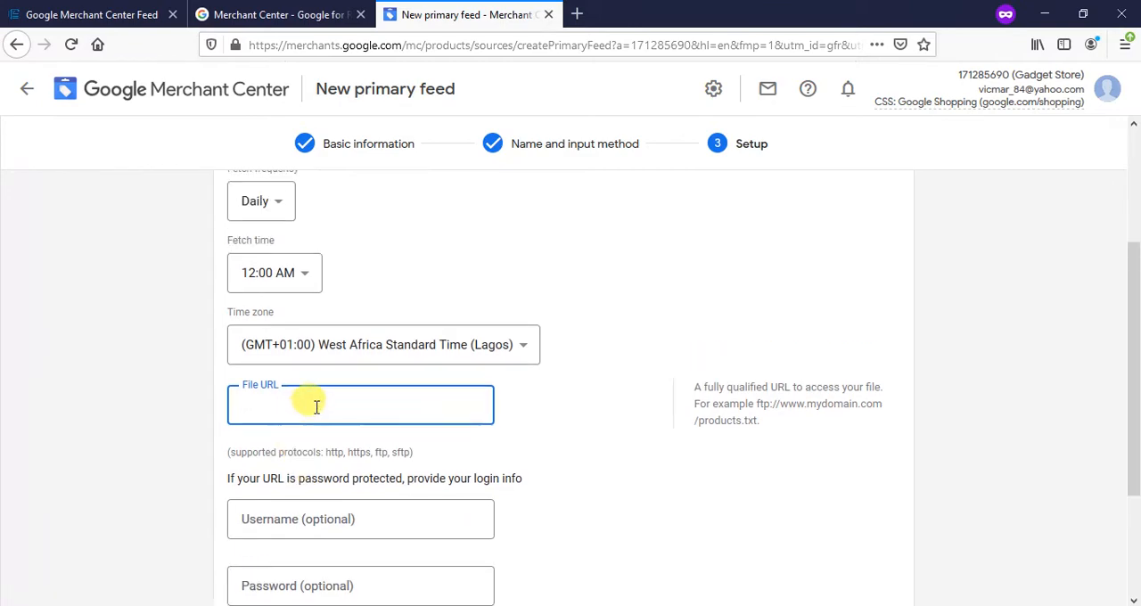
- Switch to the Invotide store admin and review the Google Merchant Center feed's URL, categories and product options
{"action": "left_click", "coordinate": [118, 14]}
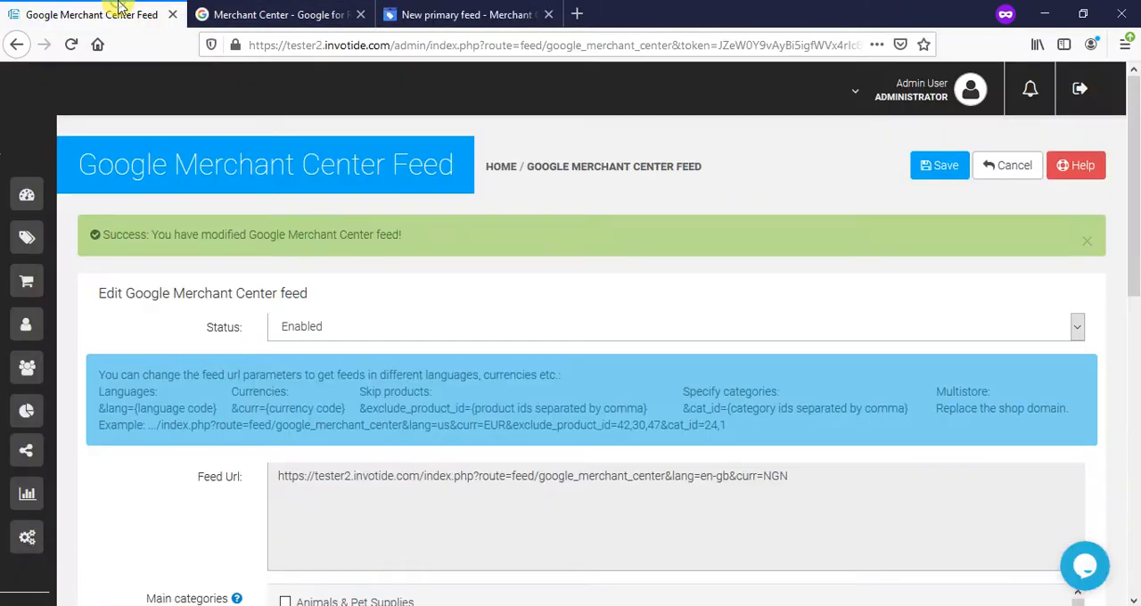
{"action": "scroll", "coordinate": [280, 386], "scroll_direction": "down", "scroll_amount": 4}
{"action": "scroll", "coordinate": [288, 298], "scroll_direction": "up", "scroll_amount": 4}
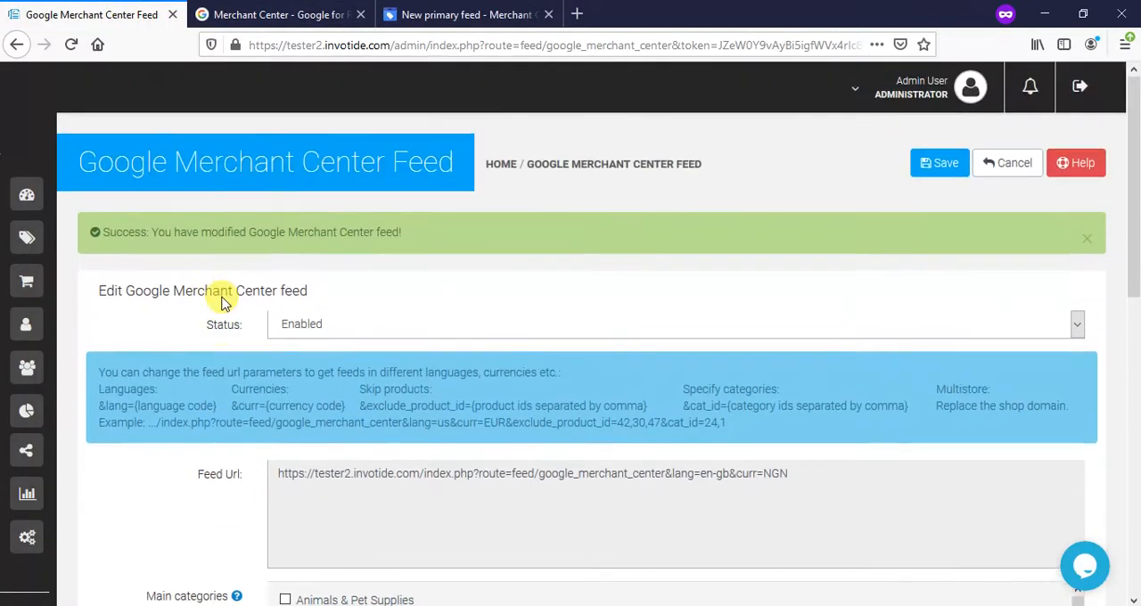
{"action": "scroll", "coordinate": [223, 298], "scroll_direction": "down", "scroll_amount": 6}
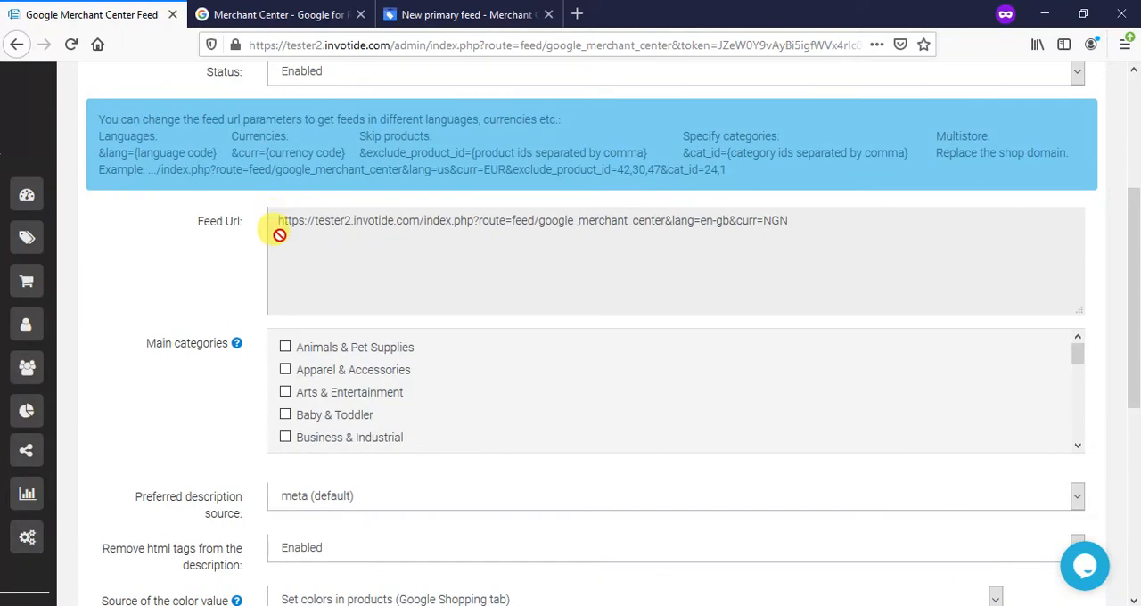
{"action": "scroll", "coordinate": [300, 369], "scroll_direction": "down", "scroll_amount": 5}
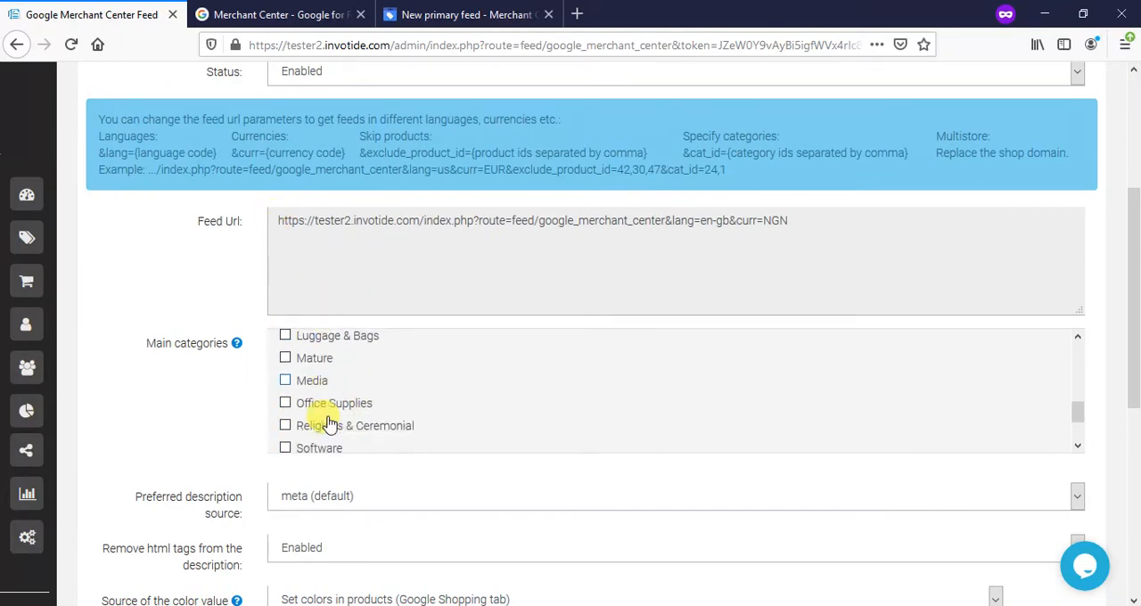
{"action": "scroll", "coordinate": [328, 424], "scroll_direction": "down", "scroll_amount": 2}
{"action": "scroll", "coordinate": [338, 357], "scroll_direction": "down", "scroll_amount": 4}
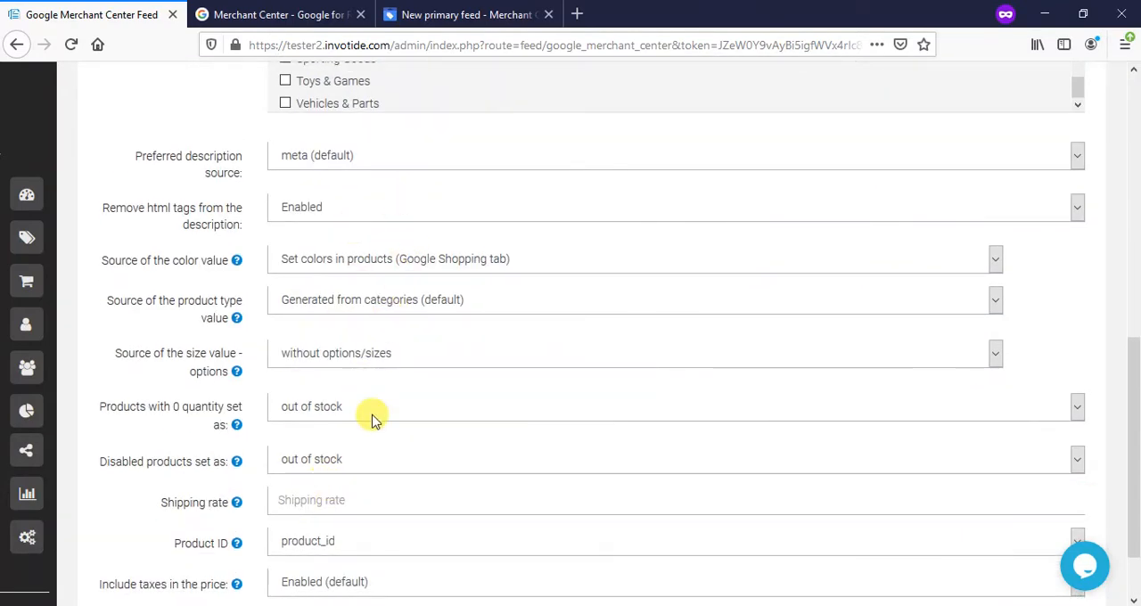
{"action": "scroll", "coordinate": [331, 374], "scroll_direction": "up", "scroll_amount": 1}
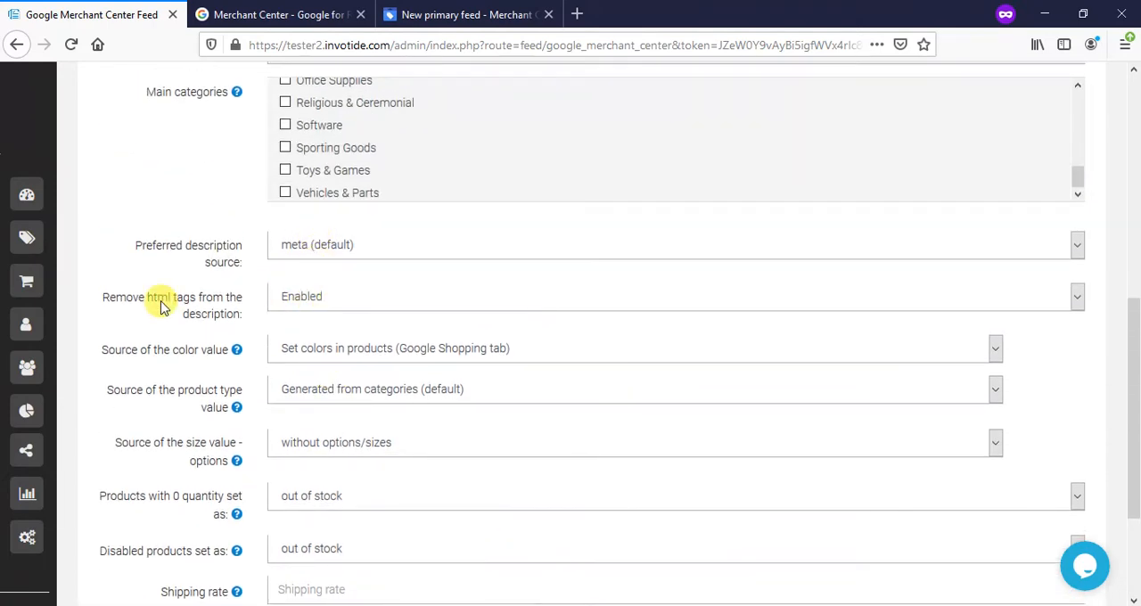
{"action": "scroll", "coordinate": [348, 298], "scroll_direction": "down", "scroll_amount": 2}
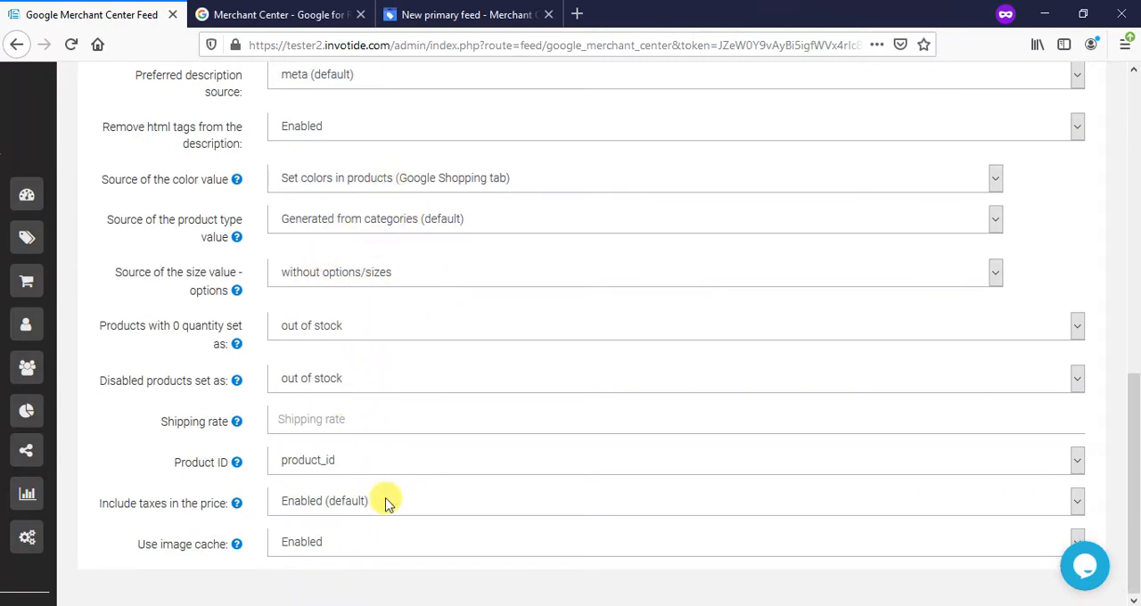
{"action": "scroll", "coordinate": [390, 502], "scroll_direction": "up", "scroll_amount": 2}
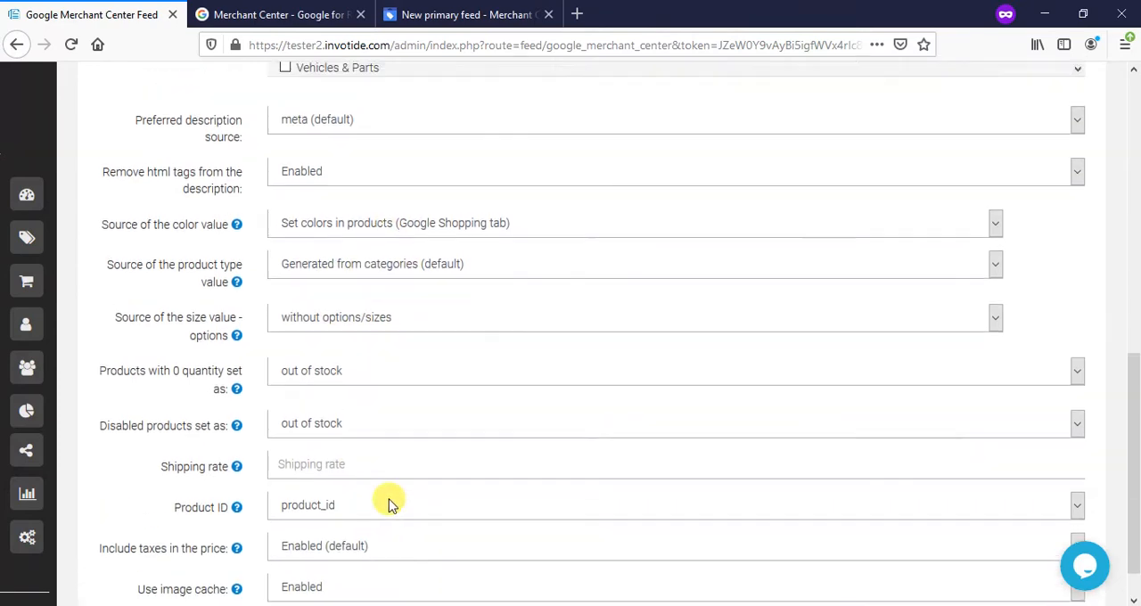
{"action": "scroll", "coordinate": [348, 331], "scroll_direction": "down", "scroll_amount": 1}
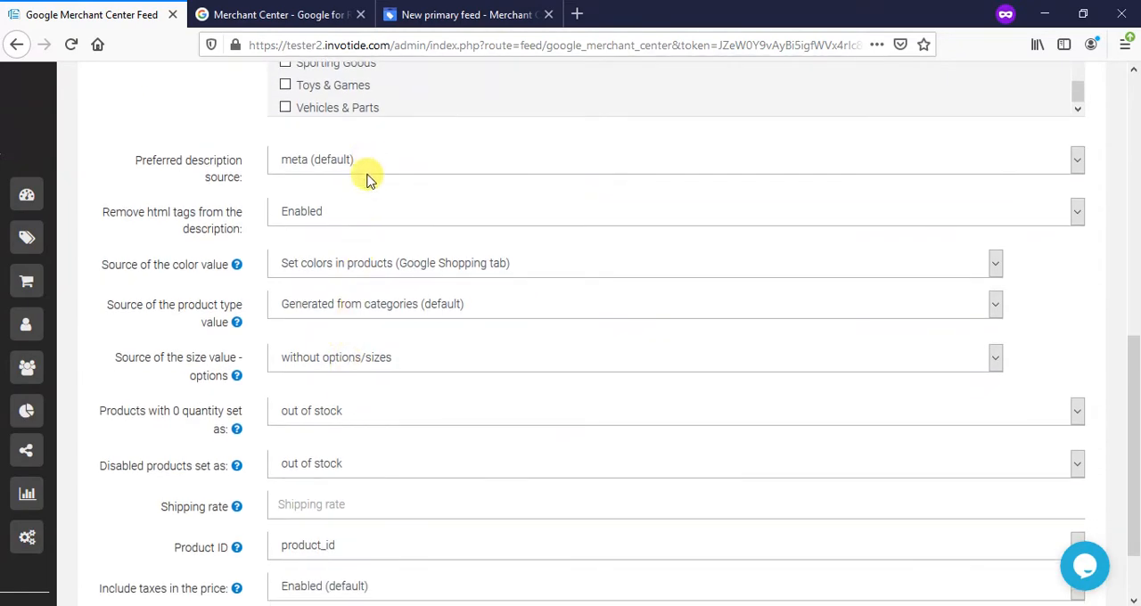
{"action": "scroll", "coordinate": [333, 451], "scroll_direction": "up", "scroll_amount": 2}
{"action": "scroll", "coordinate": [364, 339], "scroll_direction": "down", "scroll_amount": 3}
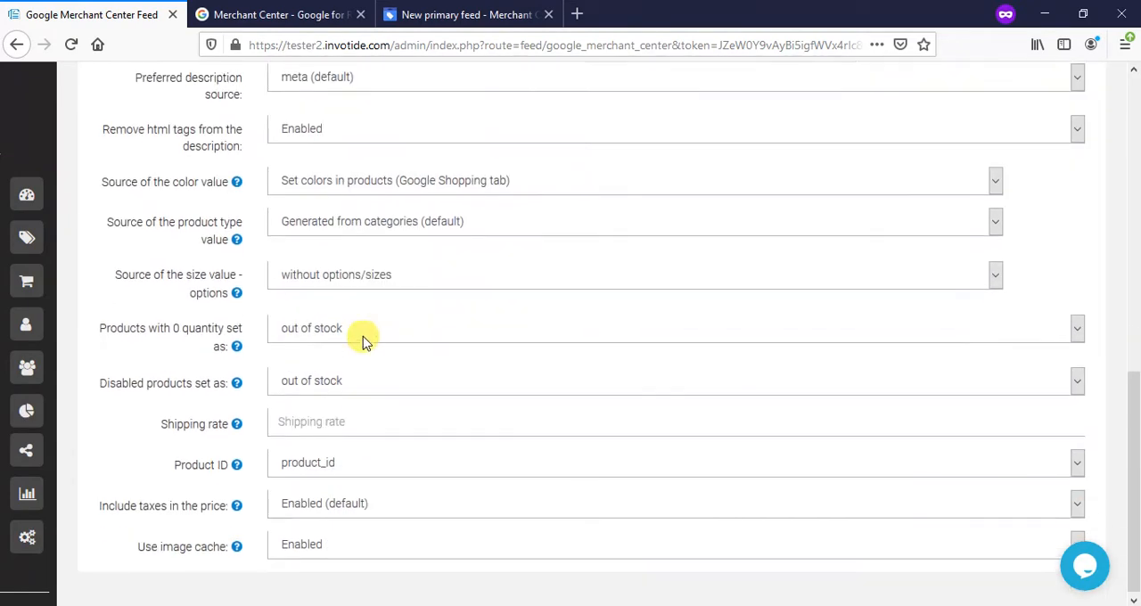
{"action": "scroll", "coordinate": [364, 335], "scroll_direction": "up", "scroll_amount": 3}
{"action": "scroll", "coordinate": [357, 274], "scroll_direction": "up", "scroll_amount": 2}
{"action": "scroll", "coordinate": [356, 275], "scroll_direction": "up", "scroll_amount": 7}
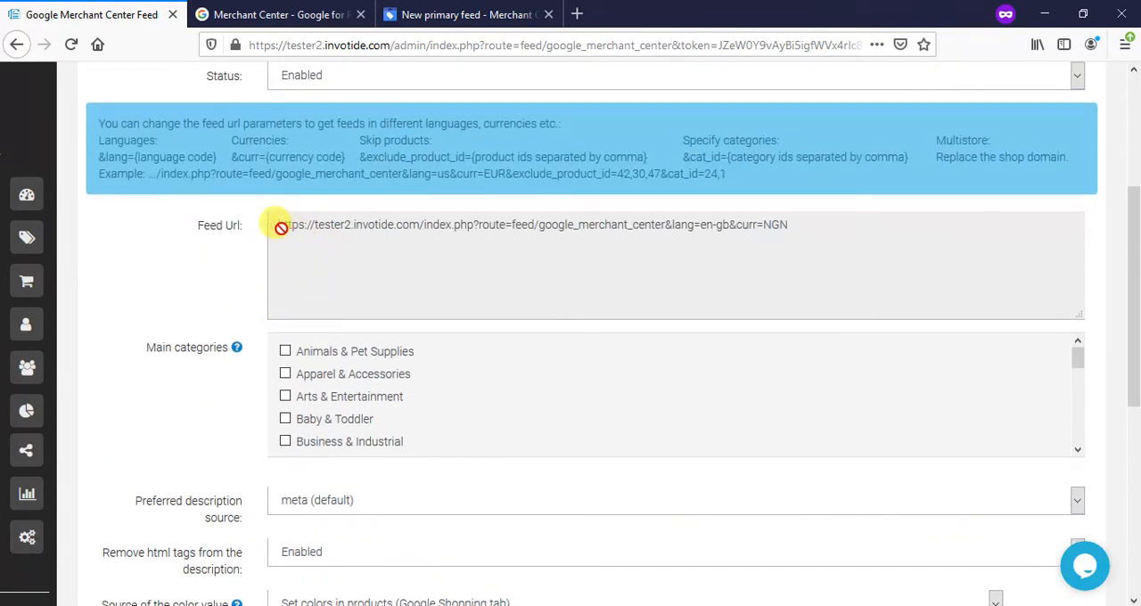
- Copy the store's full feed URL and paste it as the file URL of the new primary feed in Google Merchant Center
{"action": "left_click_drag", "start_coordinate": [281, 227], "coordinate": [845, 226]}
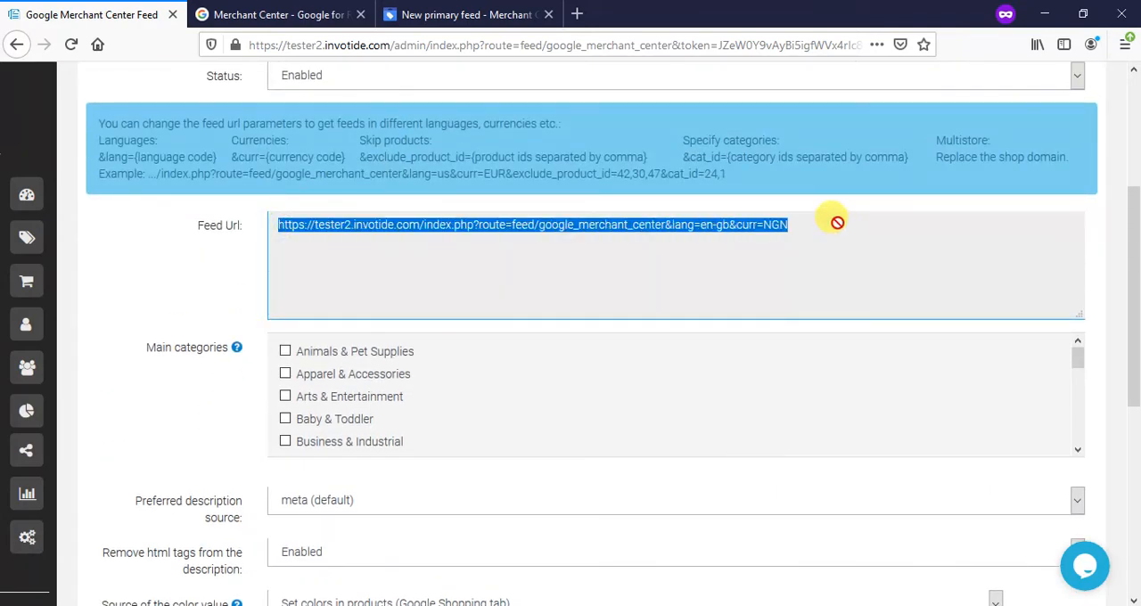
{"action": "left_click", "coordinate": [459, 15]}
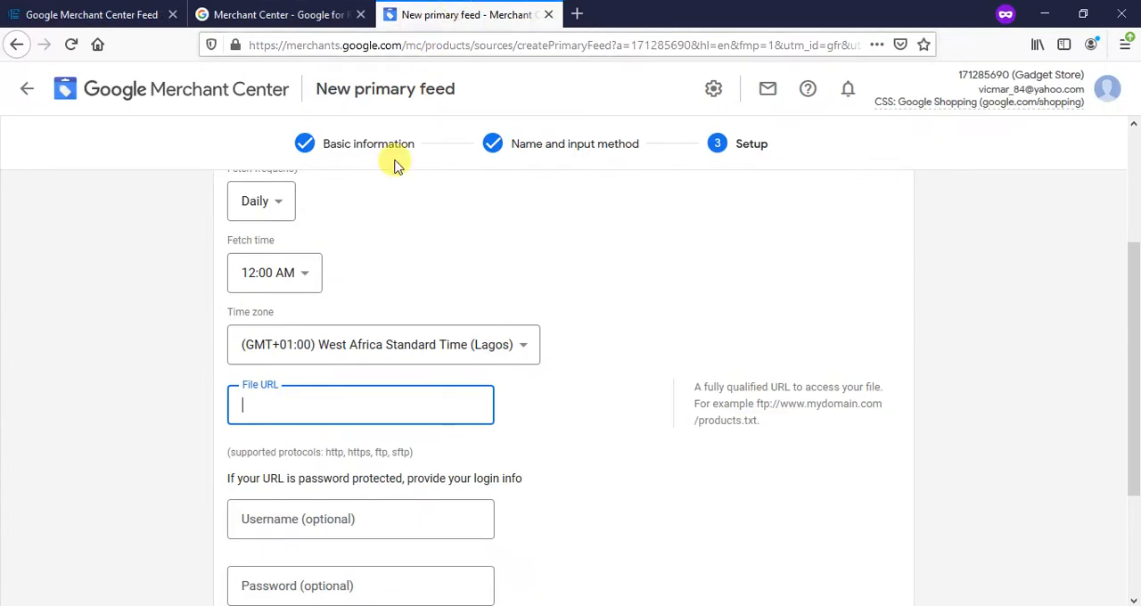
{"action": "key", "text": "ctrl+v"}
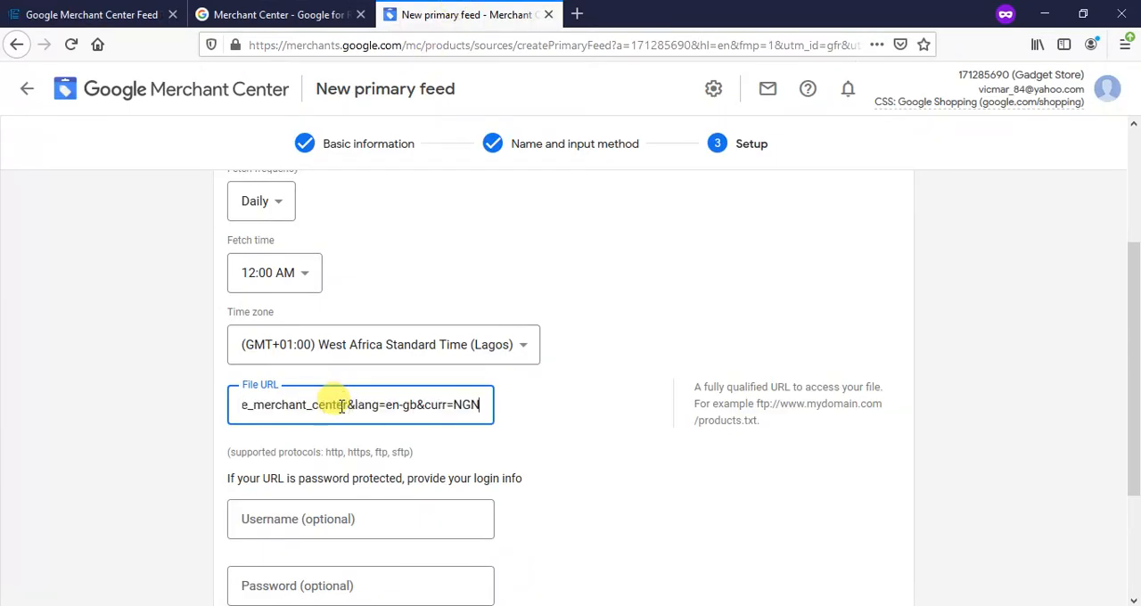
{"action": "left_click", "coordinate": [556, 404]}
- Create the primary feed and check its entry in the feeds list
{"action": "scroll", "coordinate": [560, 405], "scroll_direction": "down", "scroll_amount": 3}
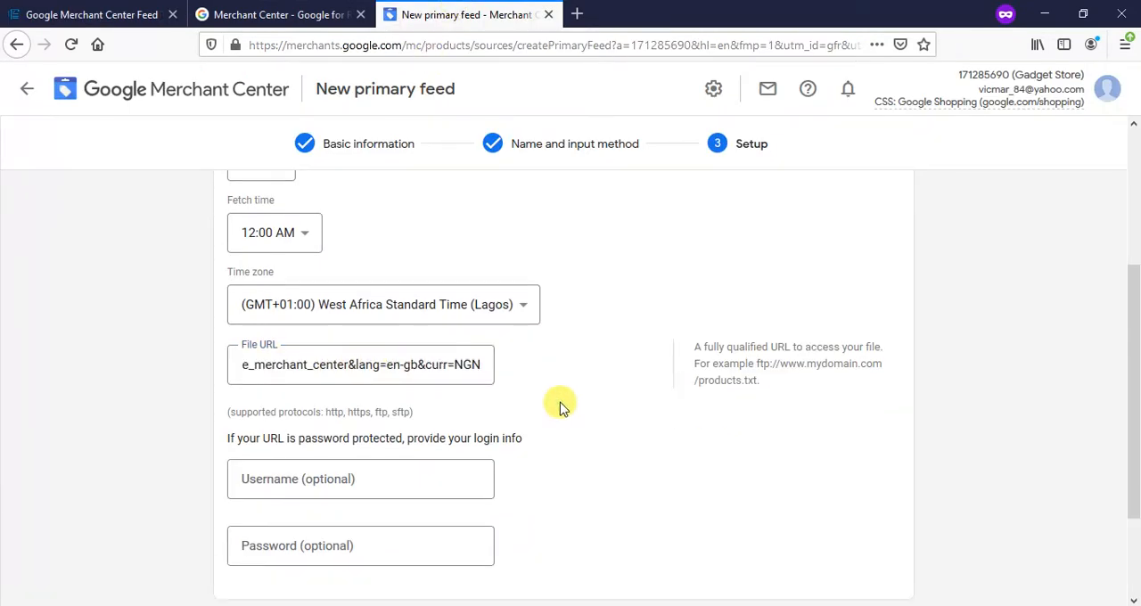
{"action": "left_click", "coordinate": [287, 571]}
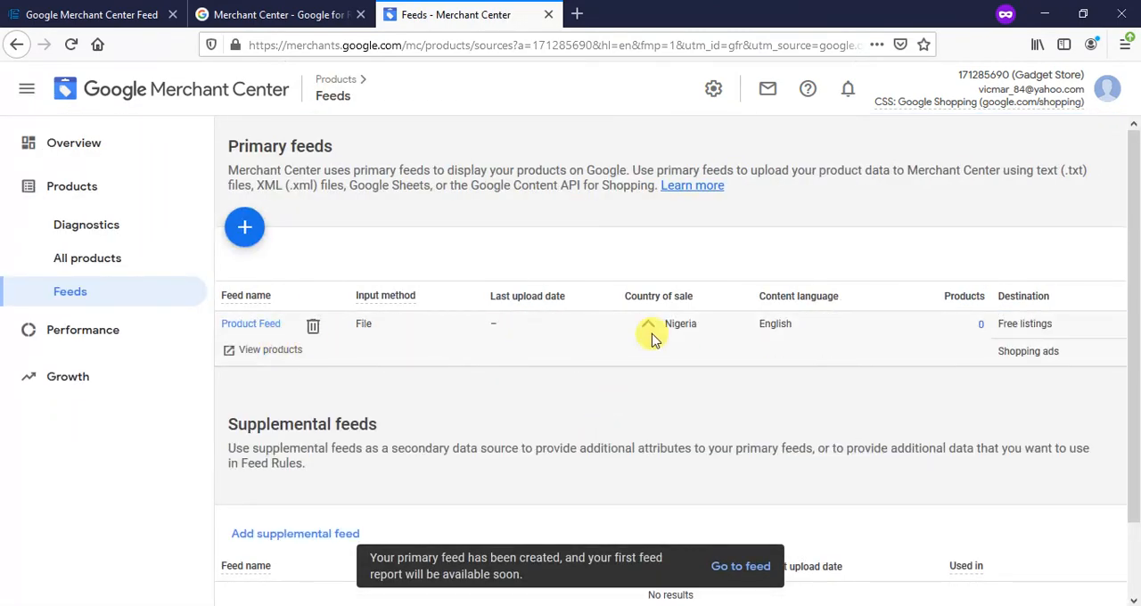
{"action": "scroll", "coordinate": [813, 328], "scroll_direction": "down", "scroll_amount": 2}
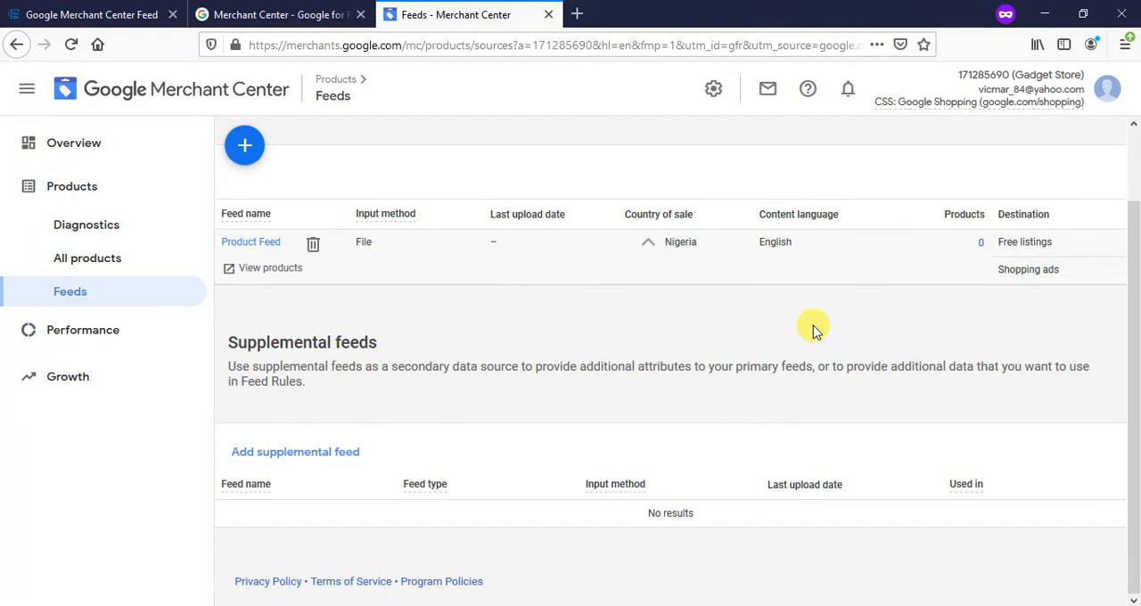
{"action": "scroll", "coordinate": [813, 330], "scroll_direction": "up", "scroll_amount": 2}
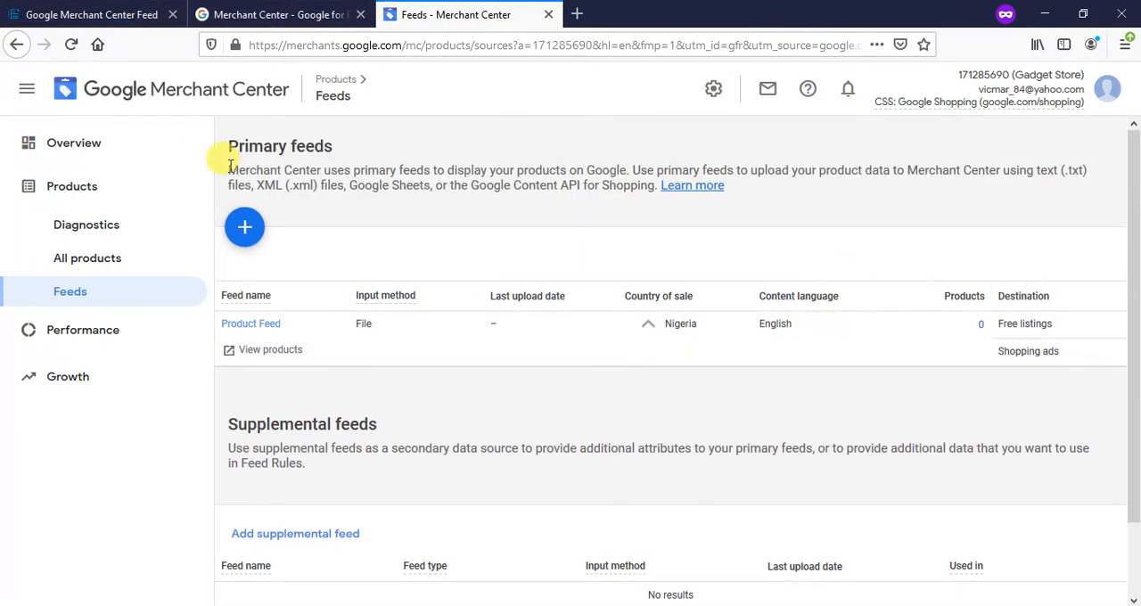
- Switch to the Invotide store's feed settings and include Vehicles & Parts, Toys & Games and Sporting Goods as main categories
{"action": "left_click", "coordinate": [102, 15]}
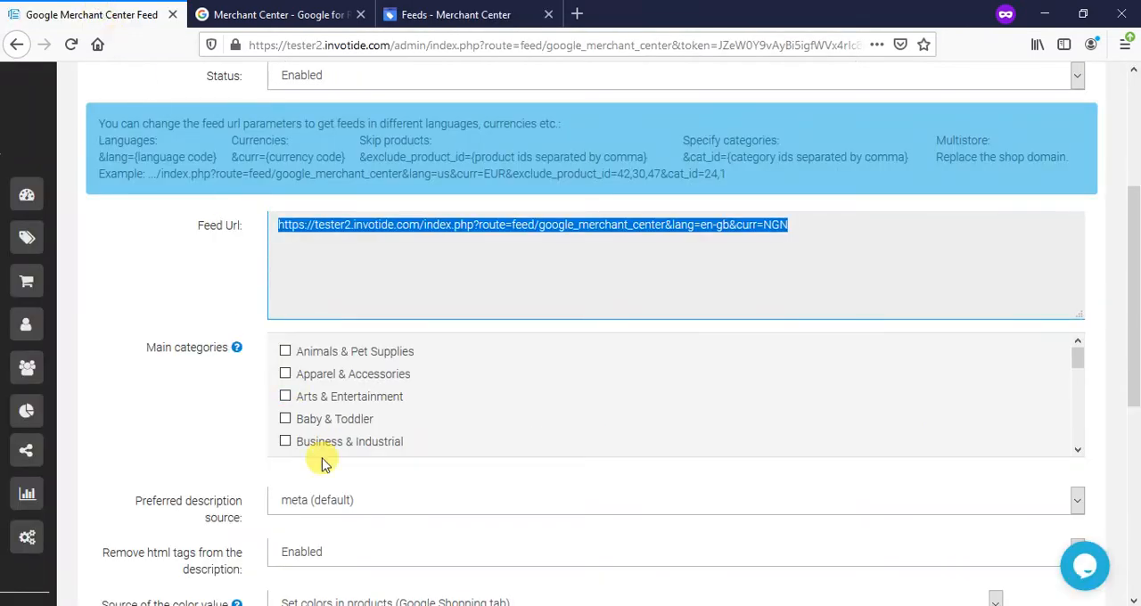
{"action": "scroll", "coordinate": [288, 388], "scroll_direction": "down", "scroll_amount": 6}
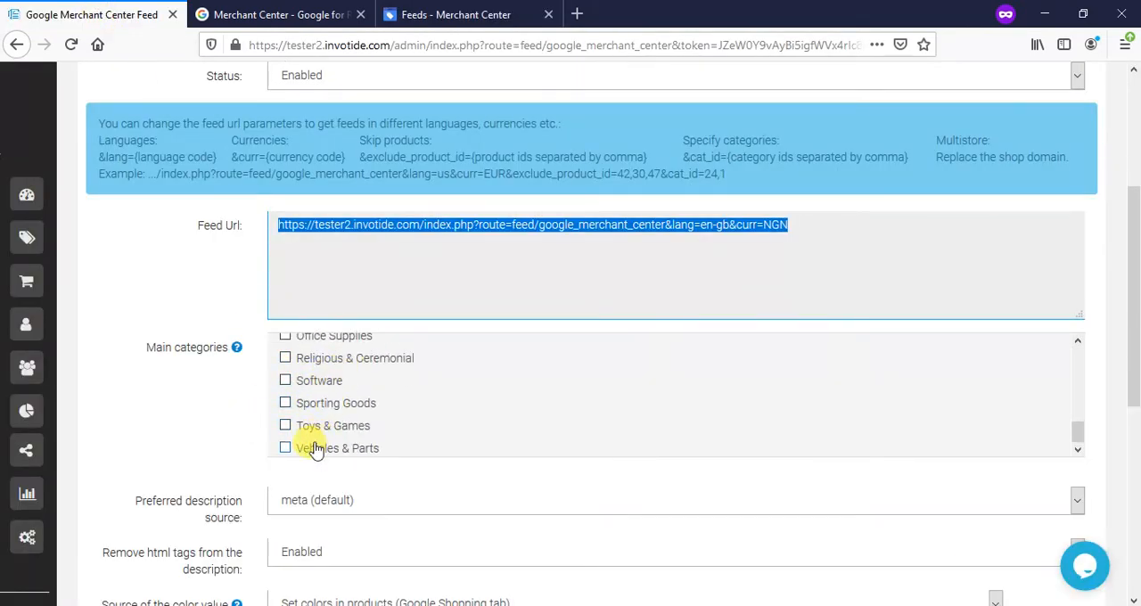
{"action": "left_click", "coordinate": [314, 450]}
{"action": "left_click", "coordinate": [327, 426]}
{"action": "left_click", "coordinate": [326, 403]}
{"action": "scroll", "coordinate": [327, 402], "scroll_direction": "down", "scroll_amount": 3}
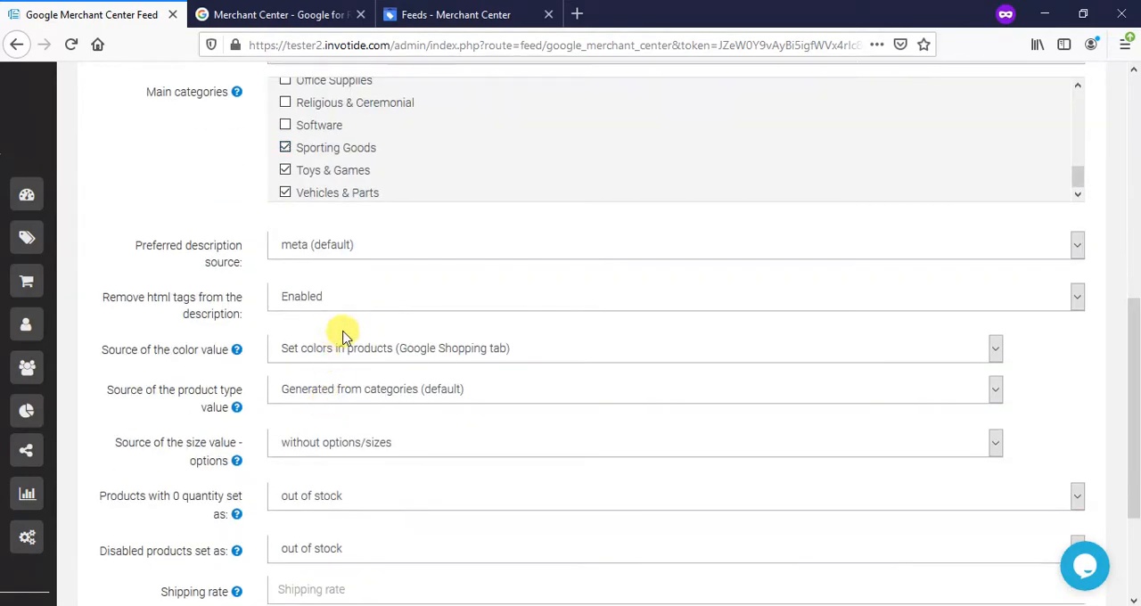
- Read the main categories hint and add Health & Beauty, Home & Garden and Luggage & Bags to the selection
{"action": "scroll", "coordinate": [346, 336], "scroll_direction": "up", "scroll_amount": 3}
{"action": "scroll", "coordinate": [327, 407], "scroll_direction": "up", "scroll_amount": 2}
{"action": "mouse_move", "coordinate": [225, 352]}
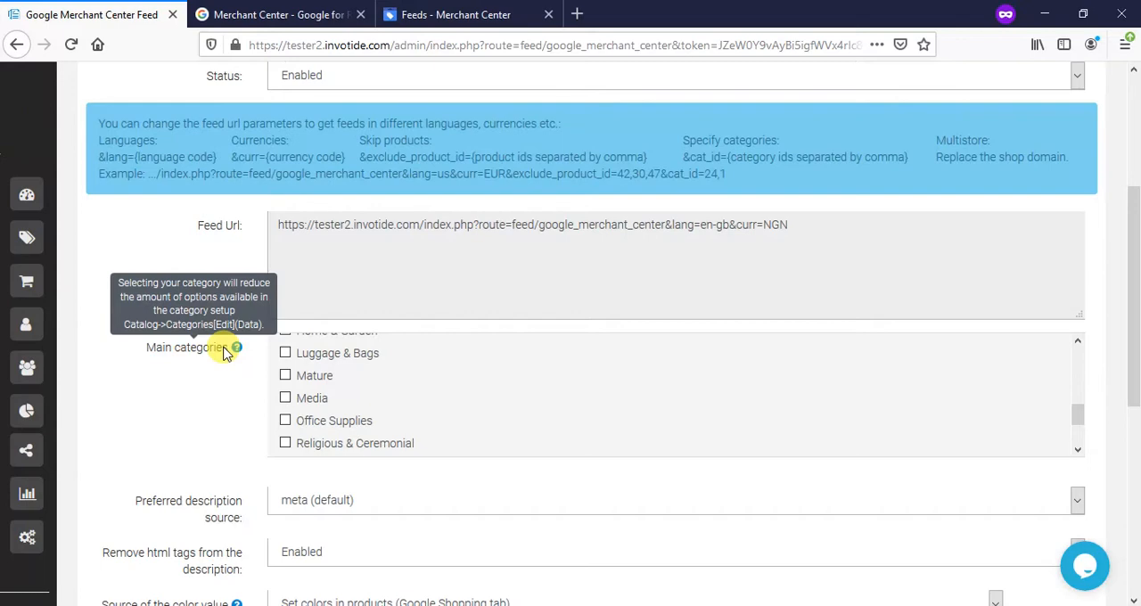
{"action": "scroll", "coordinate": [338, 395], "scroll_direction": "down", "scroll_amount": 2}
{"action": "scroll", "coordinate": [335, 399], "scroll_direction": "up", "scroll_amount": 3}
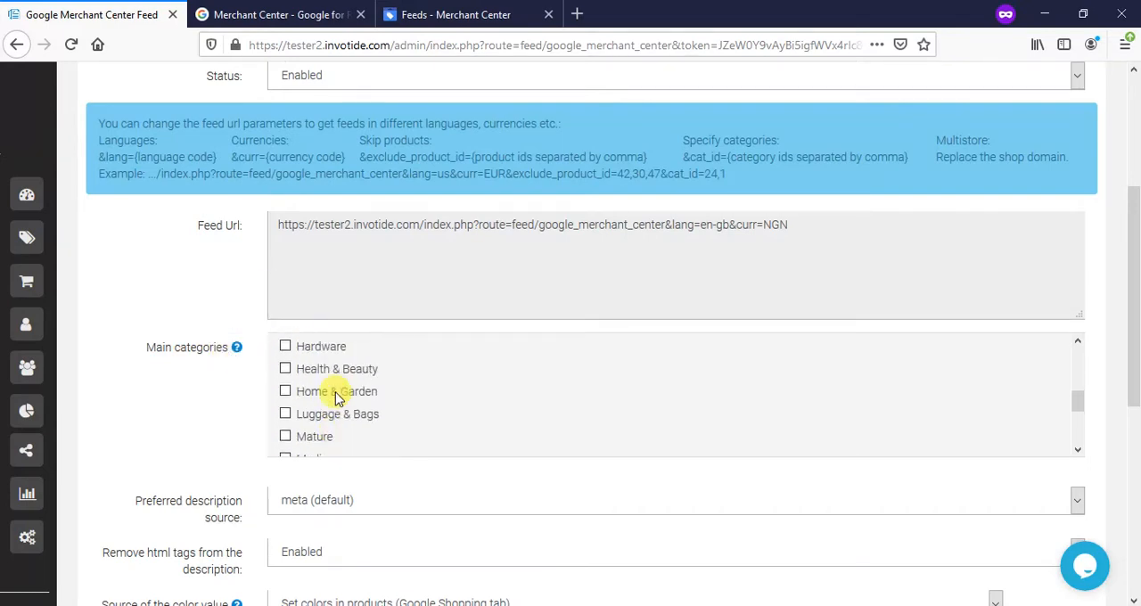
{"action": "scroll", "coordinate": [335, 400], "scroll_direction": "up", "scroll_amount": 1}
{"action": "left_click", "coordinate": [331, 393]}
{"action": "left_click", "coordinate": [318, 440]}
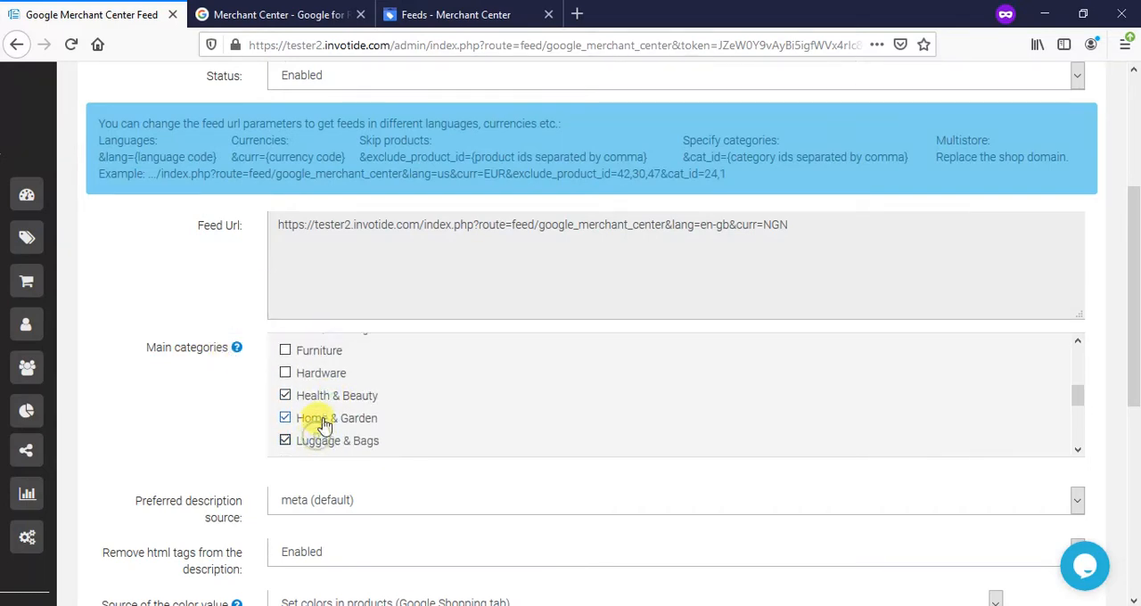
- Add Electronics, Food, Beverages & Tobacco and Furniture to the feed's main categories
{"action": "scroll", "coordinate": [303, 412], "scroll_direction": "up", "scroll_amount": 3}
{"action": "scroll", "coordinate": [307, 410], "scroll_direction": "down", "scroll_amount": 3}
{"action": "scroll", "coordinate": [323, 406], "scroll_direction": "up", "scroll_amount": 3}
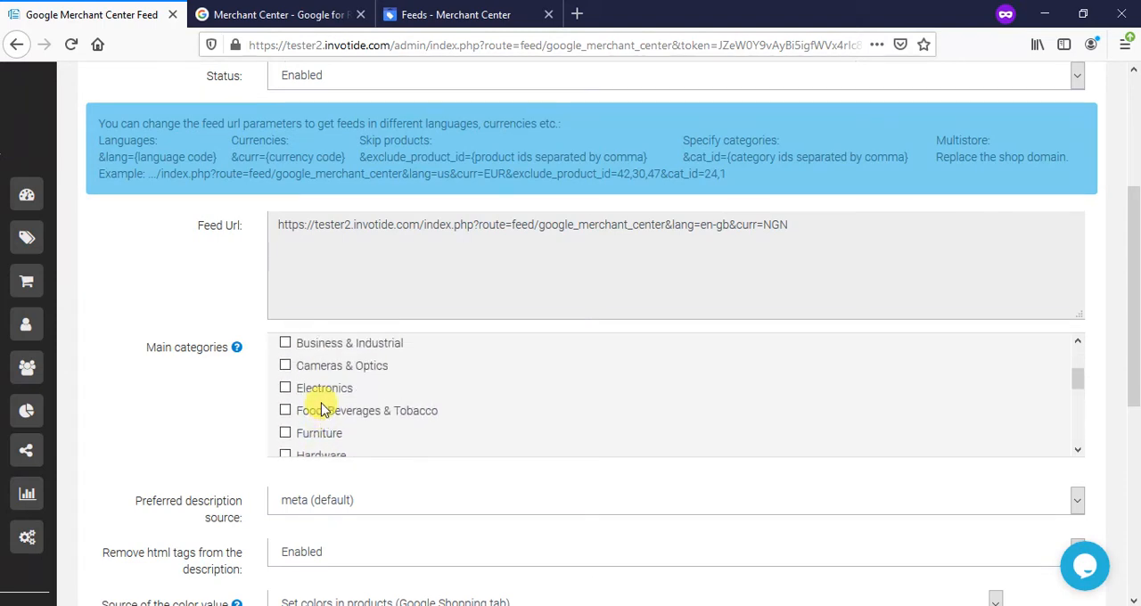
{"action": "scroll", "coordinate": [314, 428], "scroll_direction": "down", "scroll_amount": 2}
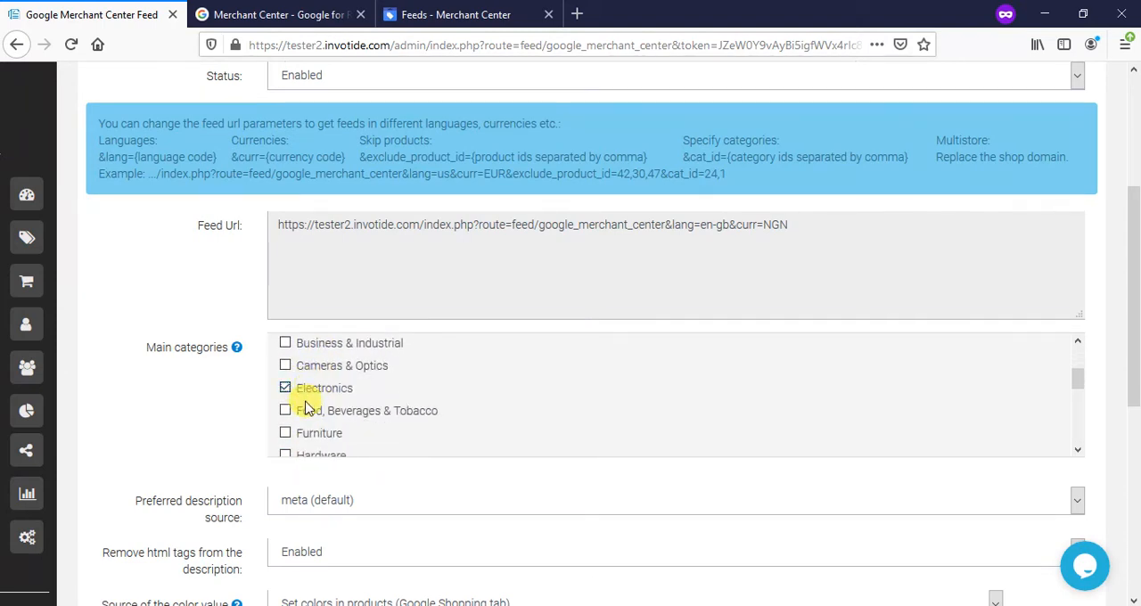
{"action": "left_click", "coordinate": [301, 433]}
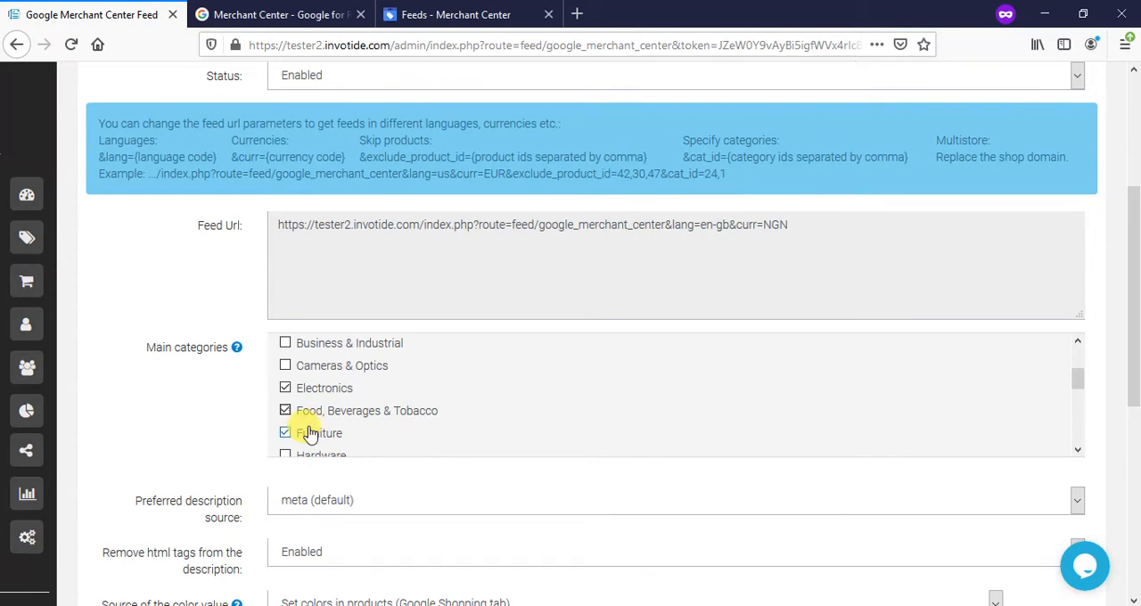
- Save the Google Merchant Center feed settings and look over the saved page
{"action": "scroll", "coordinate": [326, 412], "scroll_direction": "up", "scroll_amount": 3}
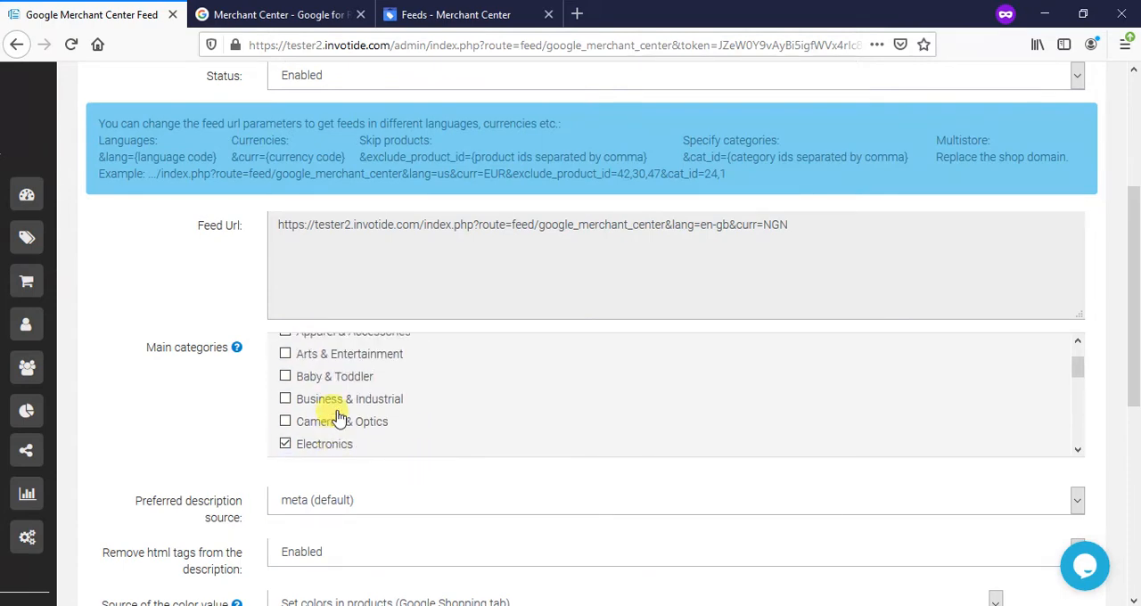
{"action": "scroll", "coordinate": [236, 390], "scroll_direction": "up", "scroll_amount": 3}
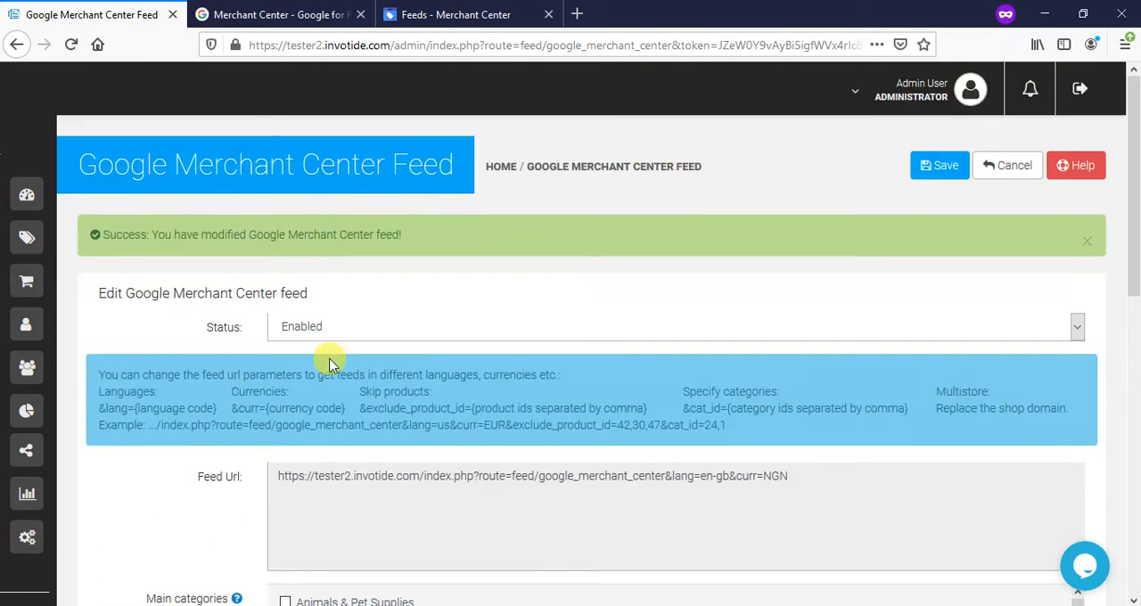
{"action": "left_click", "coordinate": [947, 167]}
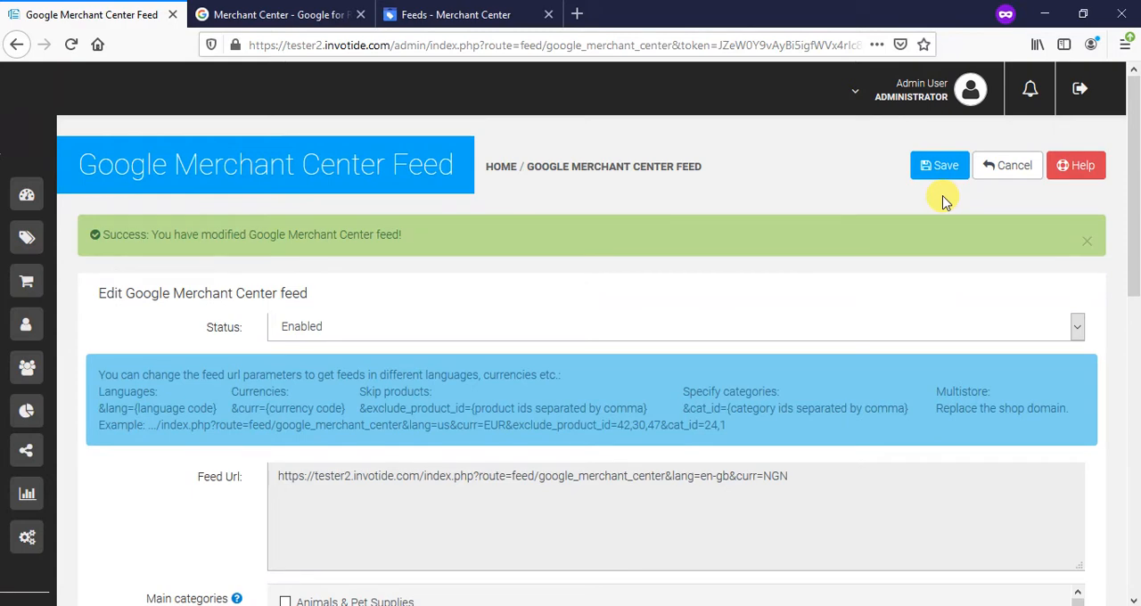
{"action": "scroll", "coordinate": [321, 512], "scroll_direction": "down", "scroll_amount": 1}
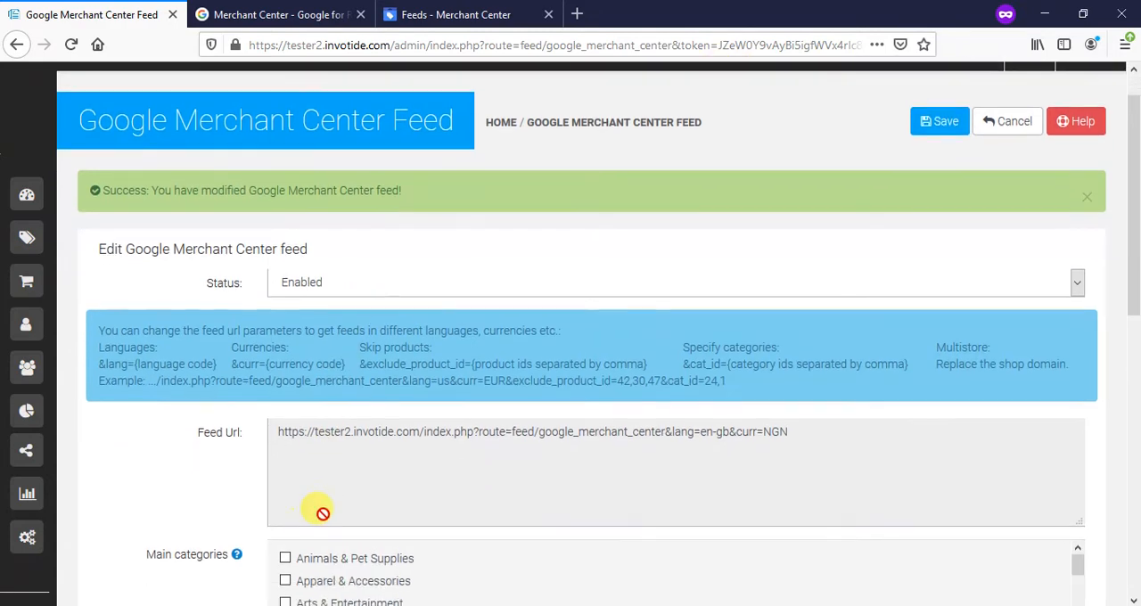
{"action": "scroll", "coordinate": [321, 512], "scroll_direction": "down", "scroll_amount": 3}
- Open the store's Dresses category for editing and read the hint for its Google Shopping category in the data settings
{"action": "mouse_move", "coordinate": [46, 229]}
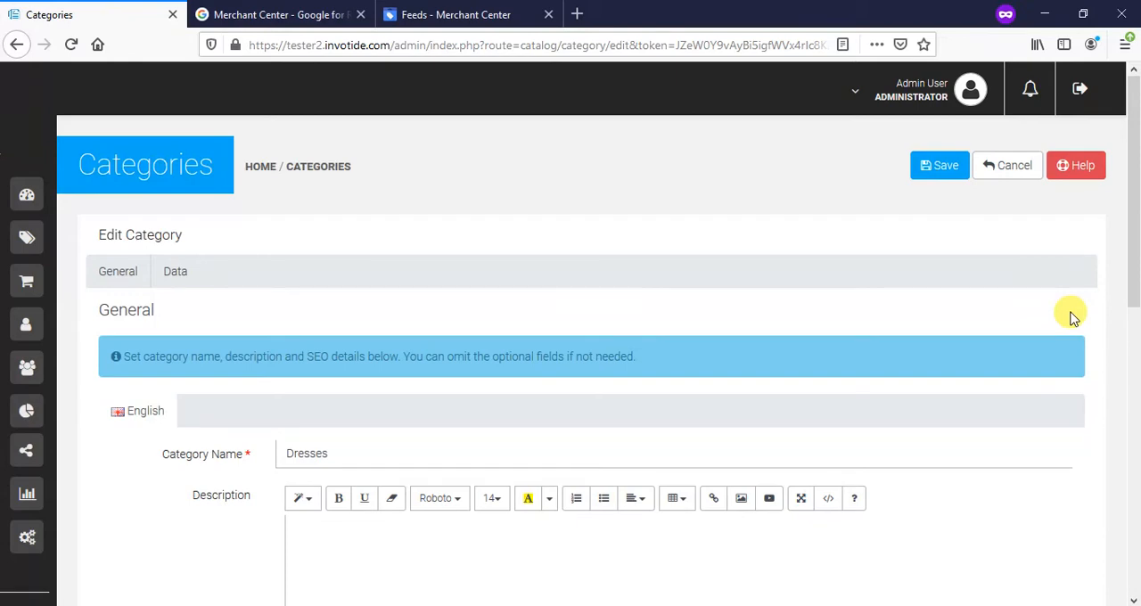
{"action": "scroll", "coordinate": [1073, 318], "scroll_direction": "down", "scroll_amount": 7}
{"action": "left_click", "coordinate": [624, 553]}
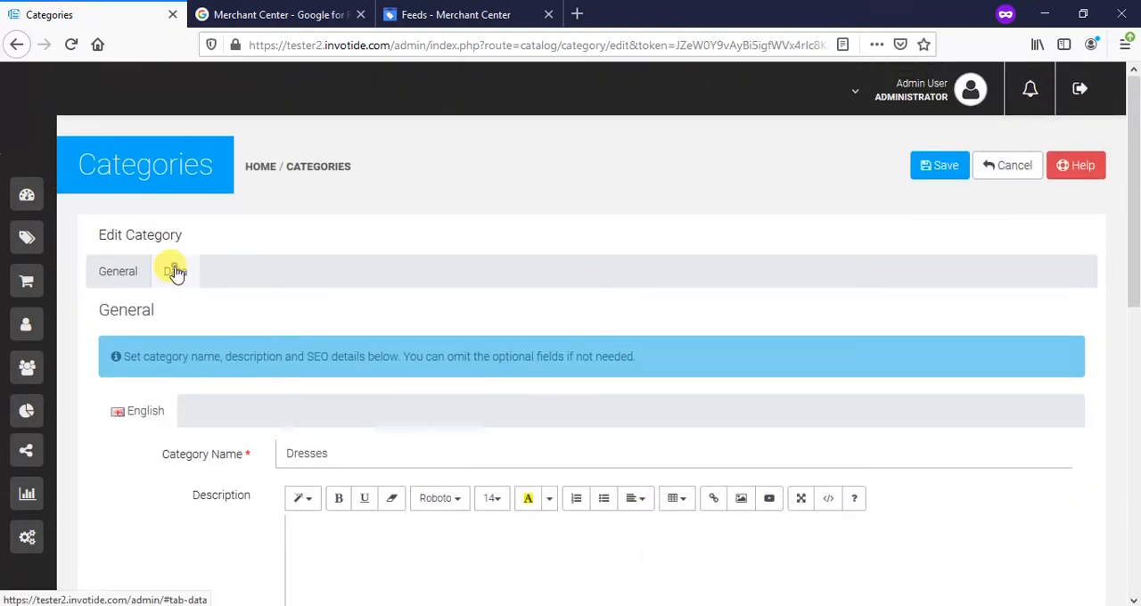
{"action": "left_click", "coordinate": [175, 271]}
{"action": "scroll", "coordinate": [267, 299], "scroll_direction": "down", "scroll_amount": 2}
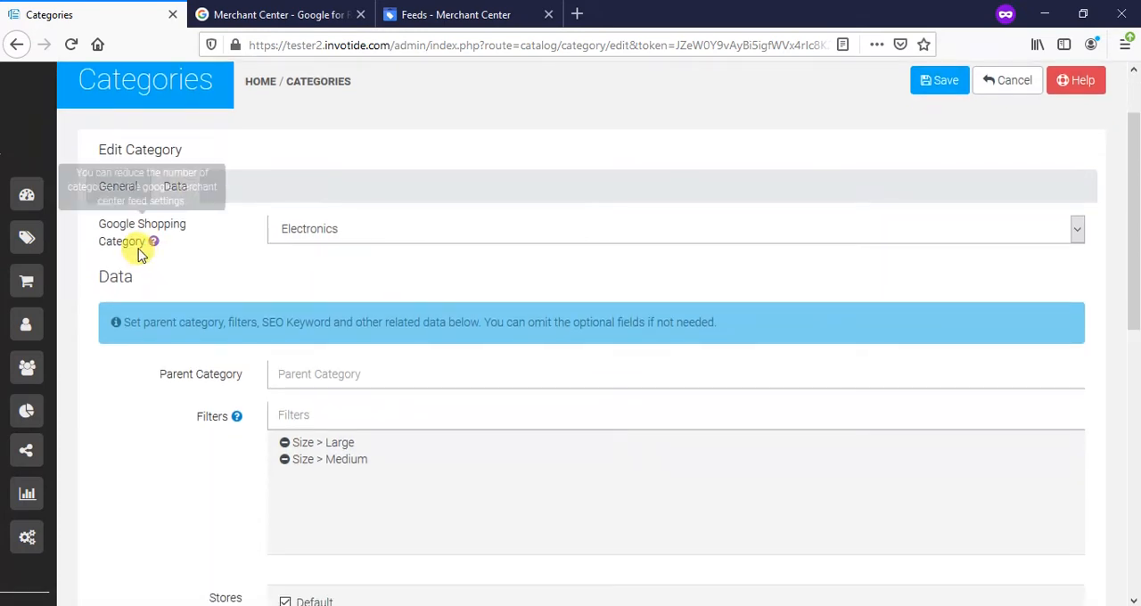
{"action": "mouse_move", "coordinate": [154, 251]}
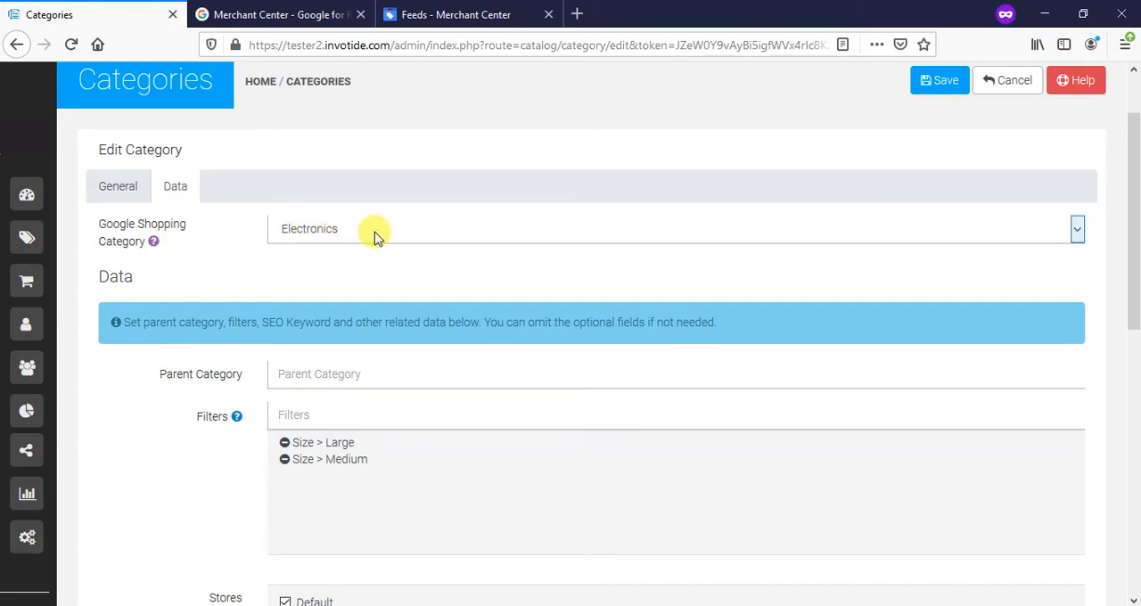
- Set the Google Shopping category of Dresses to Electronics > Electronics Accessories > Power > Batteries > PDA Batteries
{"action": "left_click", "coordinate": [526, 228]}
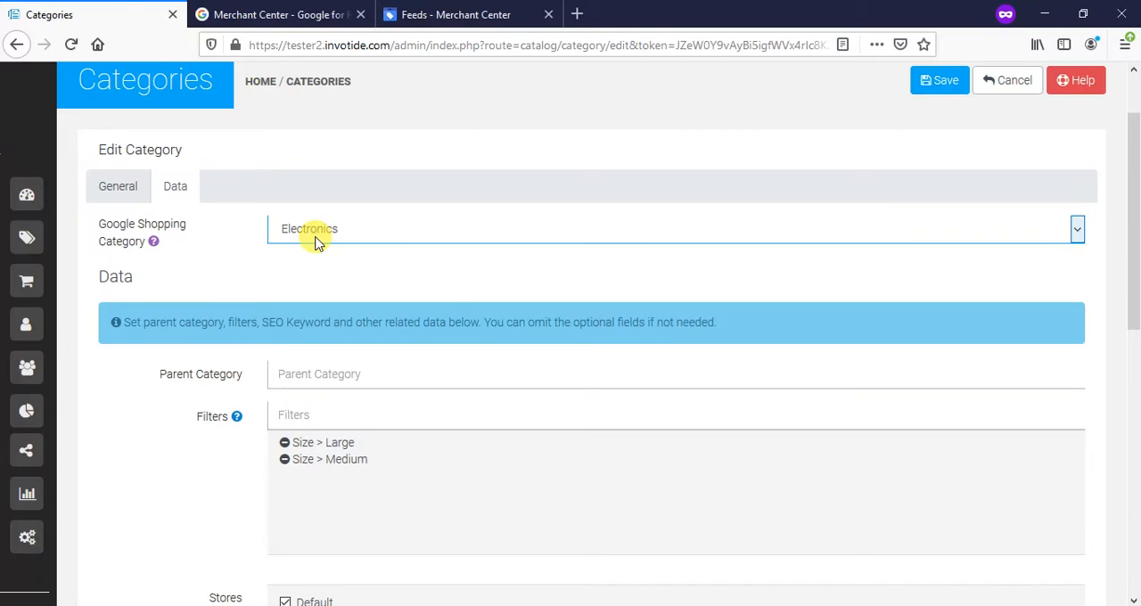
{"action": "left_click", "coordinate": [372, 230]}
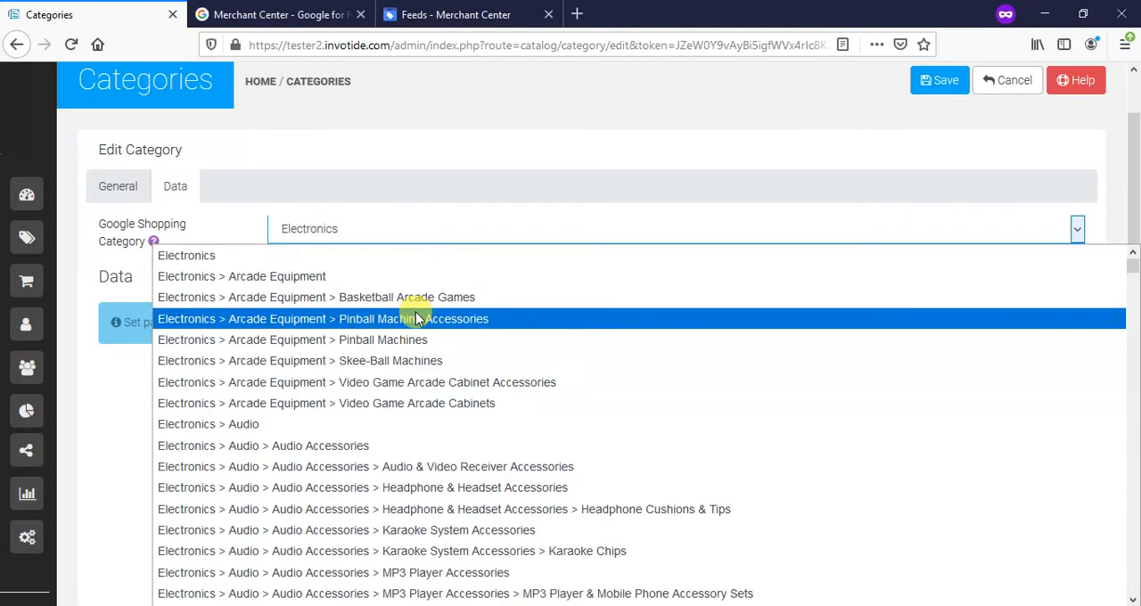
{"action": "scroll", "coordinate": [417, 318], "scroll_direction": "down", "scroll_amount": 2}
{"action": "scroll", "coordinate": [416, 318], "scroll_direction": "down", "scroll_amount": 15}
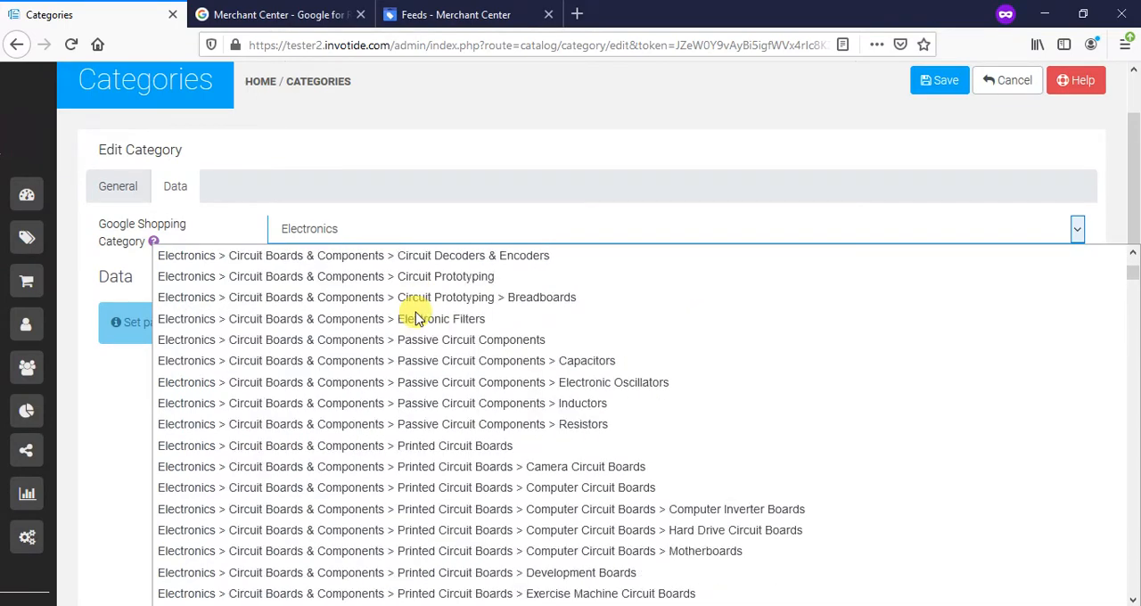
{"action": "scroll", "coordinate": [416, 318], "scroll_direction": "down", "scroll_amount": 15}
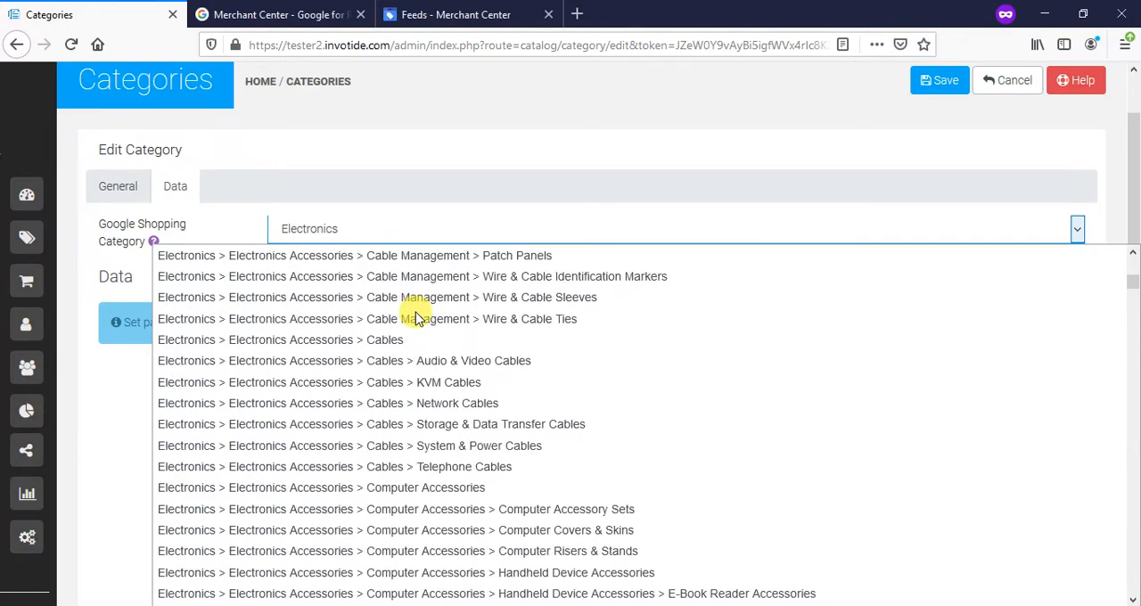
{"action": "scroll", "coordinate": [416, 319], "scroll_direction": "down", "scroll_amount": 6}
{"action": "scroll", "coordinate": [417, 318], "scroll_direction": "down", "scroll_amount": 10}
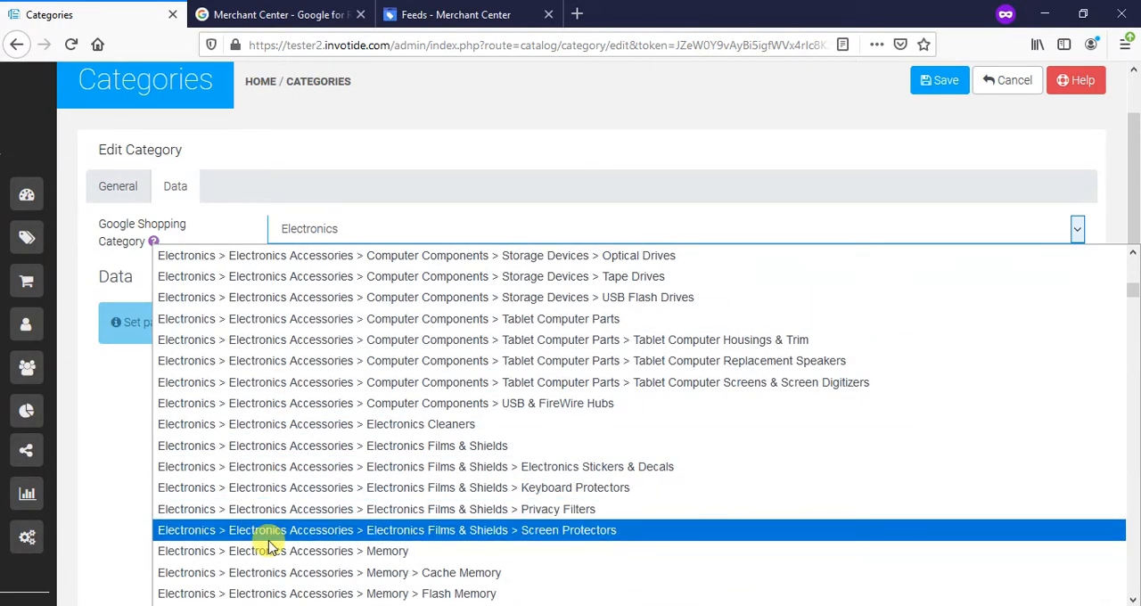
{"action": "scroll", "coordinate": [274, 545], "scroll_direction": "down", "scroll_amount": 5}
{"action": "left_click", "coordinate": [264, 509]}
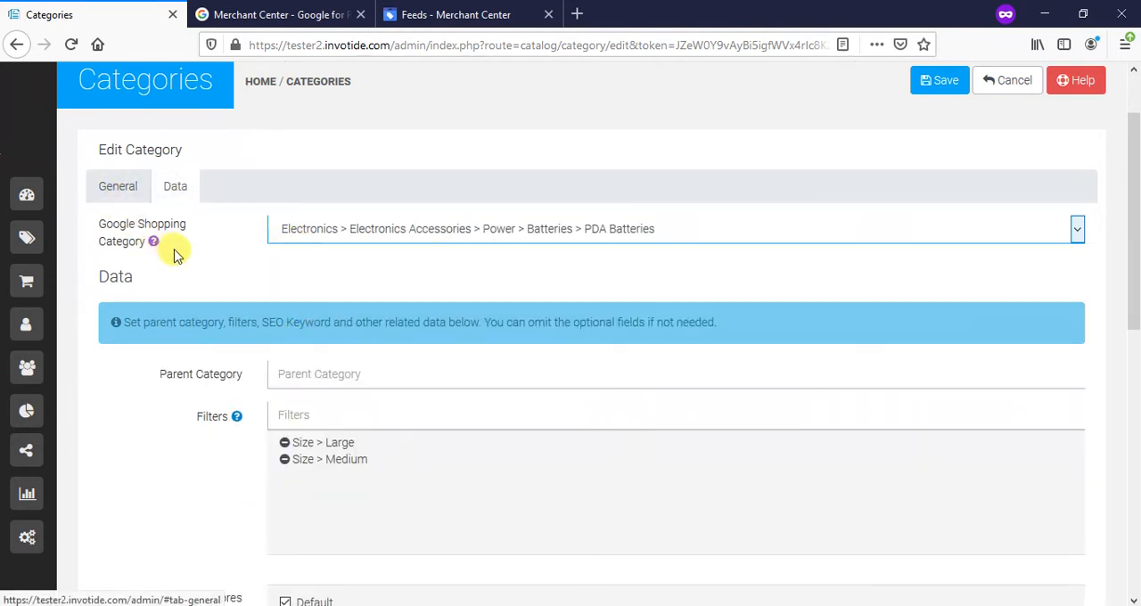
- Check the Dresses category's general details and save the category
{"action": "scroll", "coordinate": [192, 254], "scroll_direction": "up", "scroll_amount": 2}
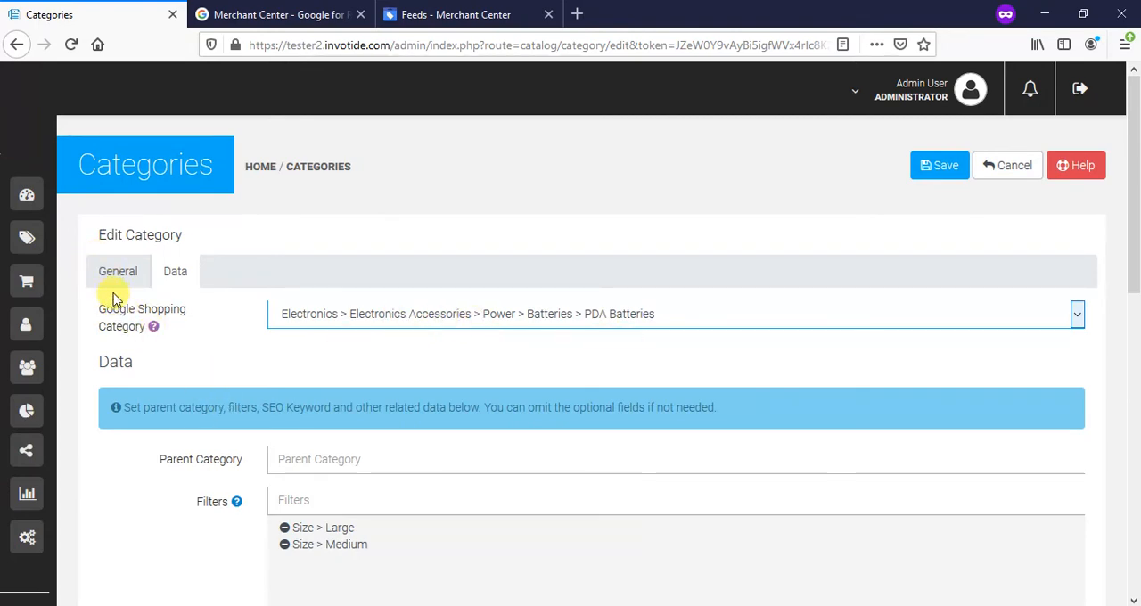
{"action": "left_click", "coordinate": [248, 308]}
{"action": "left_click", "coordinate": [123, 273]}
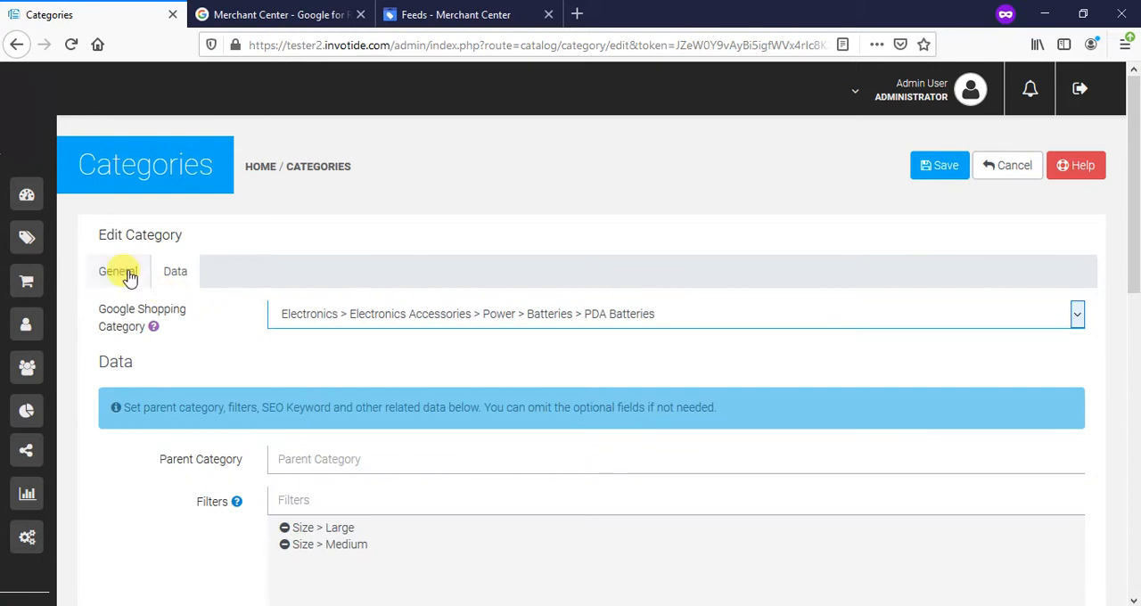
{"action": "left_click", "coordinate": [326, 449]}
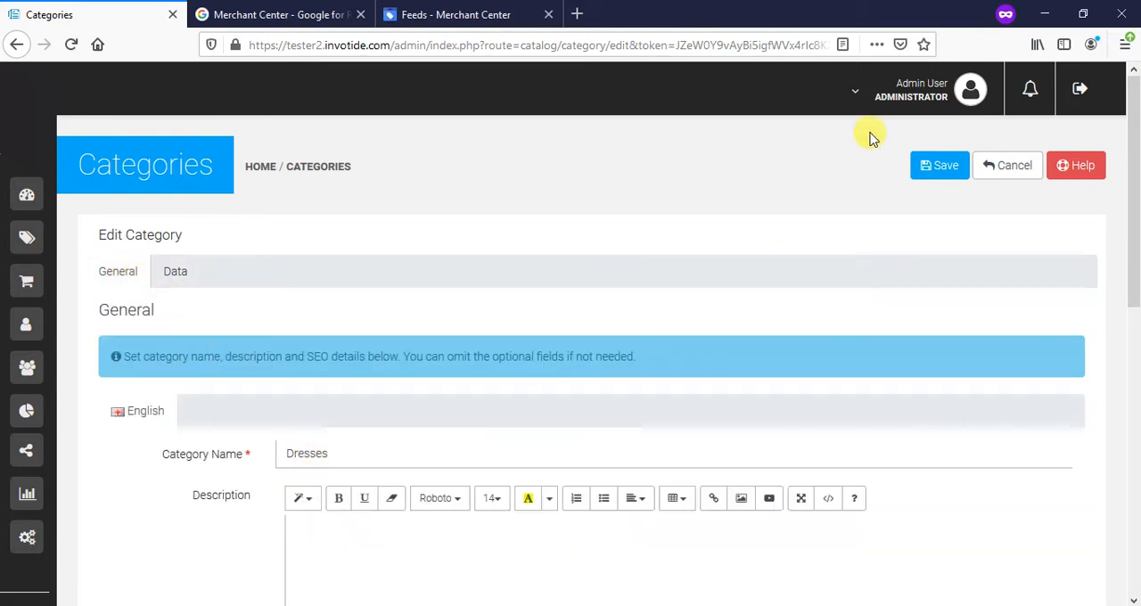
{"action": "left_click", "coordinate": [936, 174]}
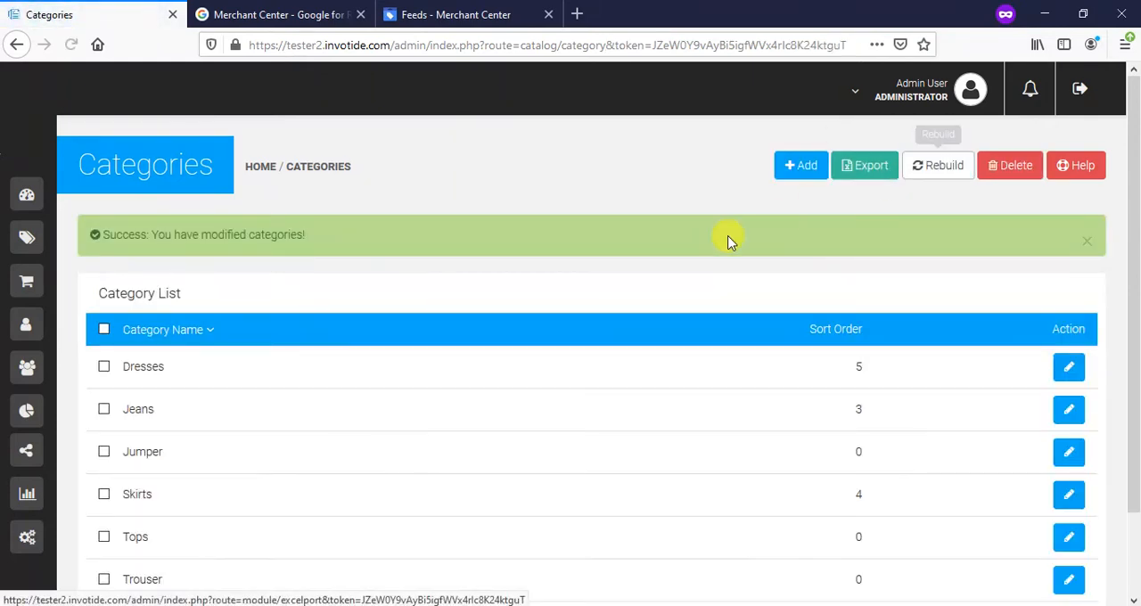
- Open the Jeans category for editing and show its data settings
{"action": "scroll", "coordinate": [499, 247], "scroll_direction": "down", "scroll_amount": 2}
{"action": "left_click", "coordinate": [1067, 317]}
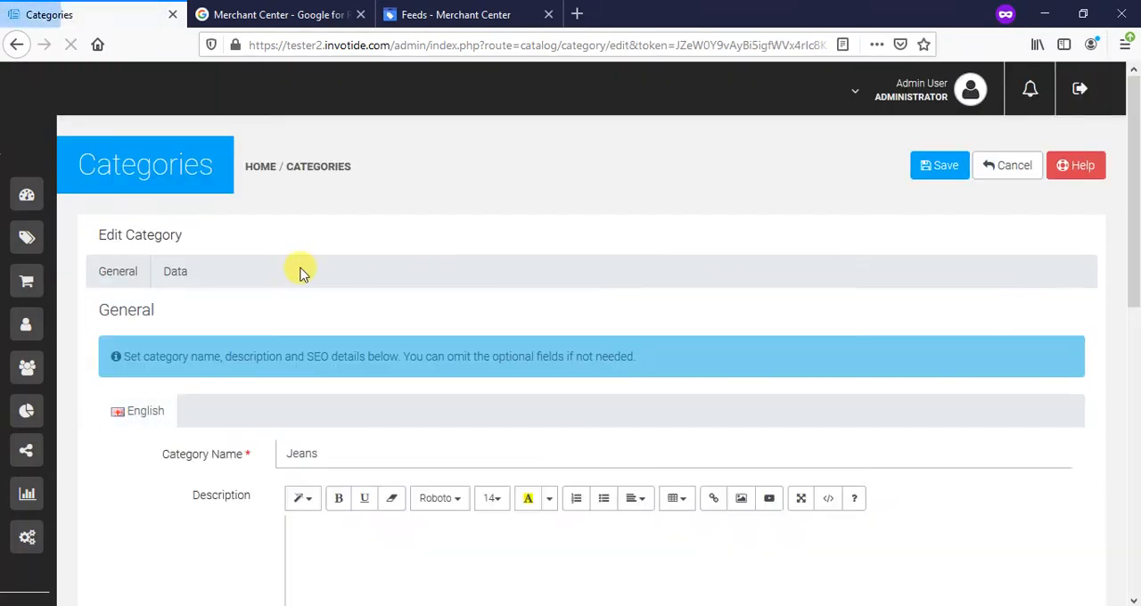
{"action": "left_click", "coordinate": [183, 275]}
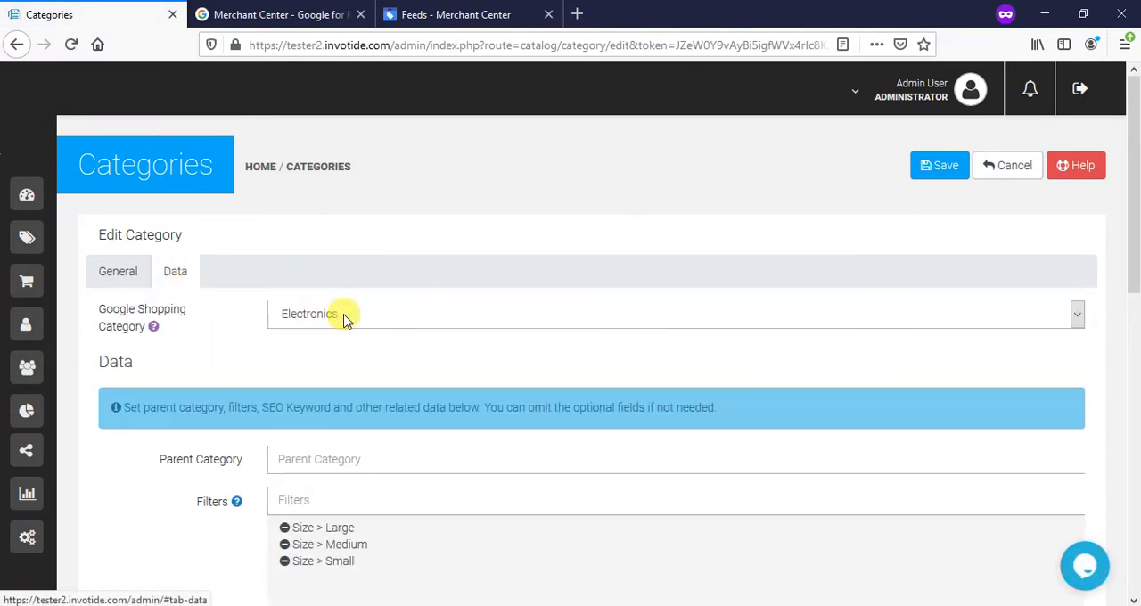
- Set the Jeans Google Shopping category to Sporting Goods > Outdoor Recreation > Outdoor Games > Disc Golf and replace it with Deck Shuffleboard from the same group
{"action": "left_click", "coordinate": [405, 317]}
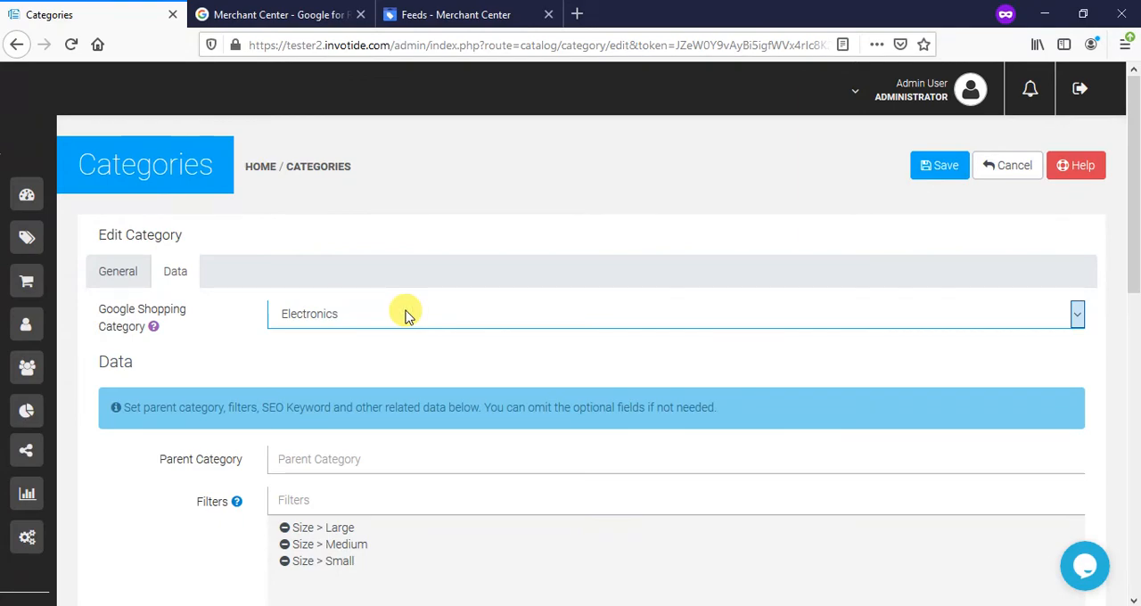
{"action": "left_click", "coordinate": [406, 316]}
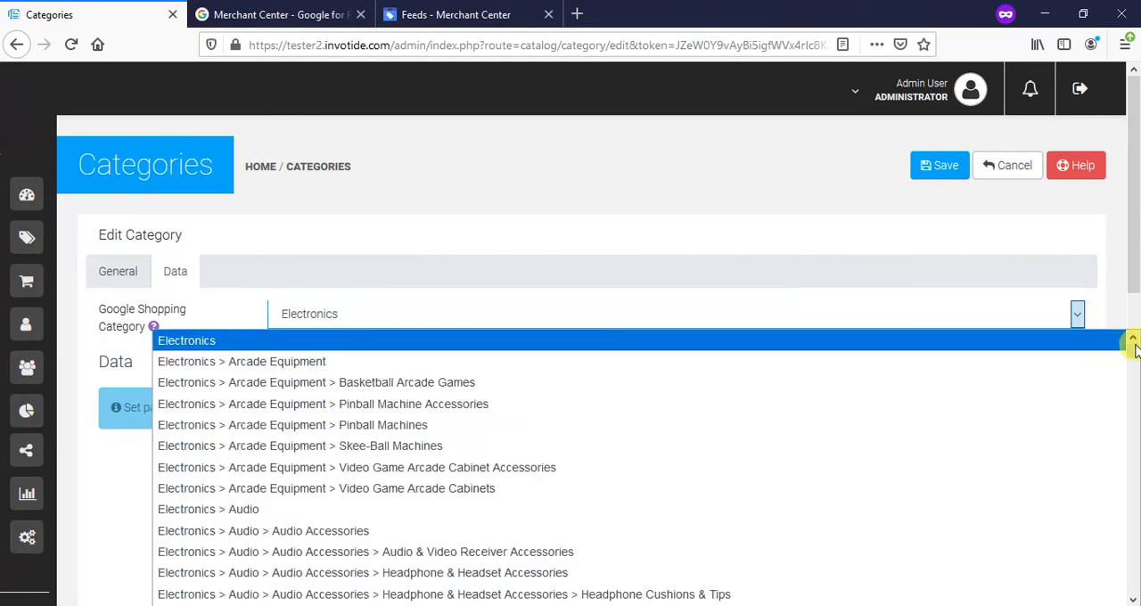
{"action": "left_click_drag", "start_coordinate": [1133, 347], "coordinate": [1134, 560]}
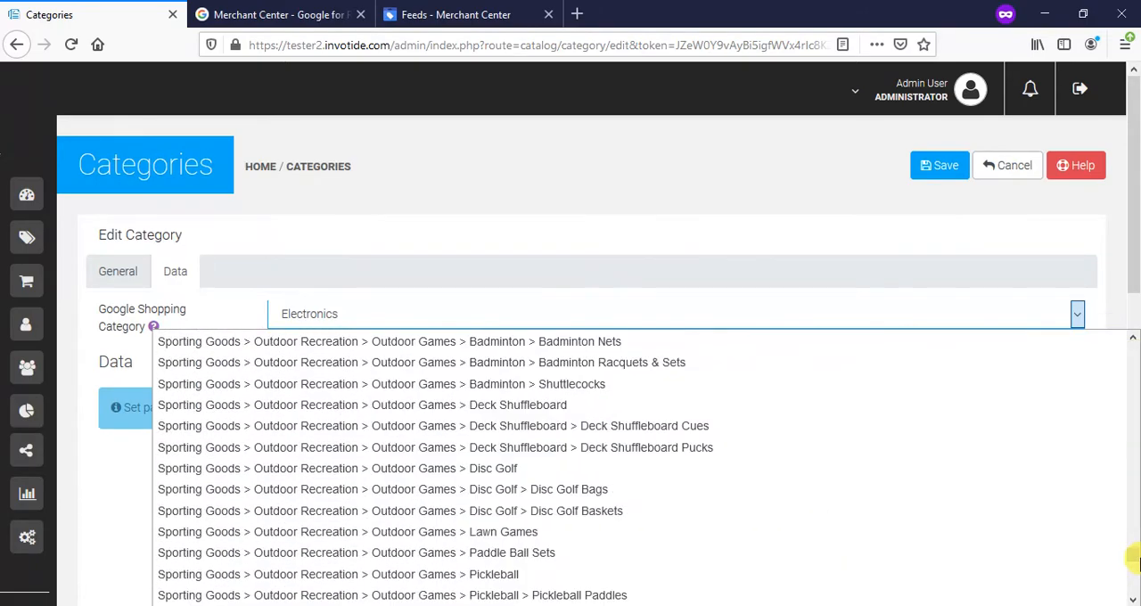
{"action": "left_click", "coordinate": [543, 468]}
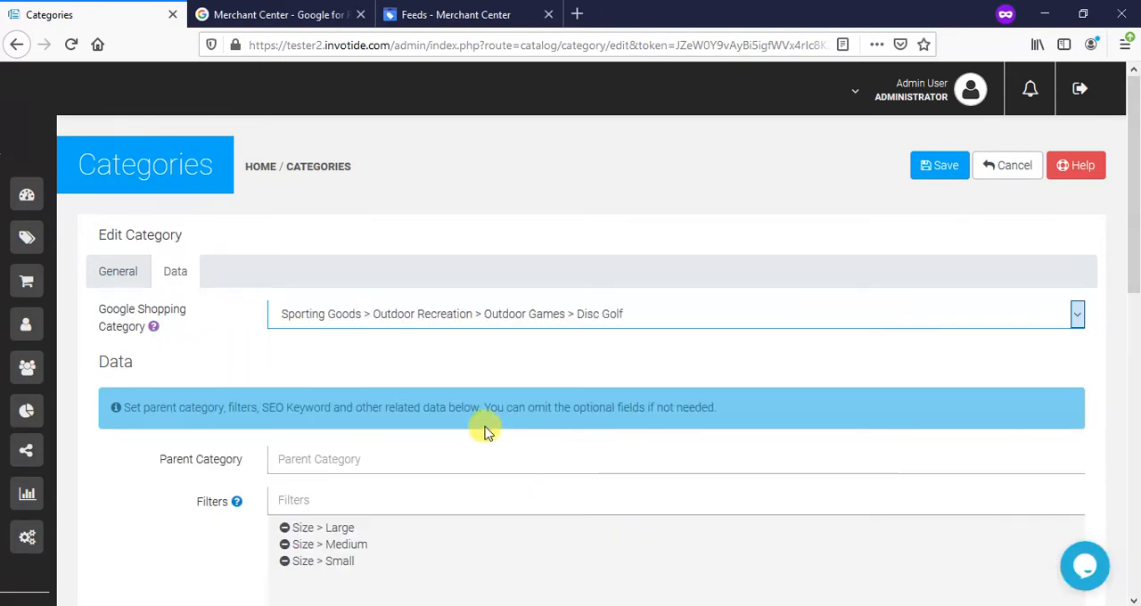
{"action": "left_click", "coordinate": [439, 321]}
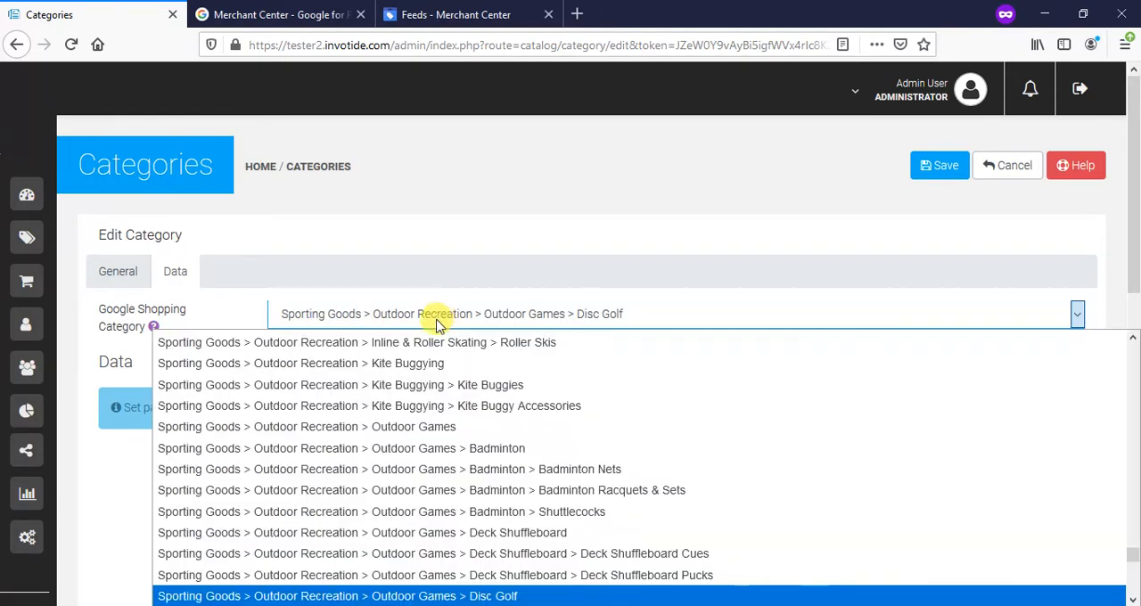
{"action": "left_click", "coordinate": [386, 532]}
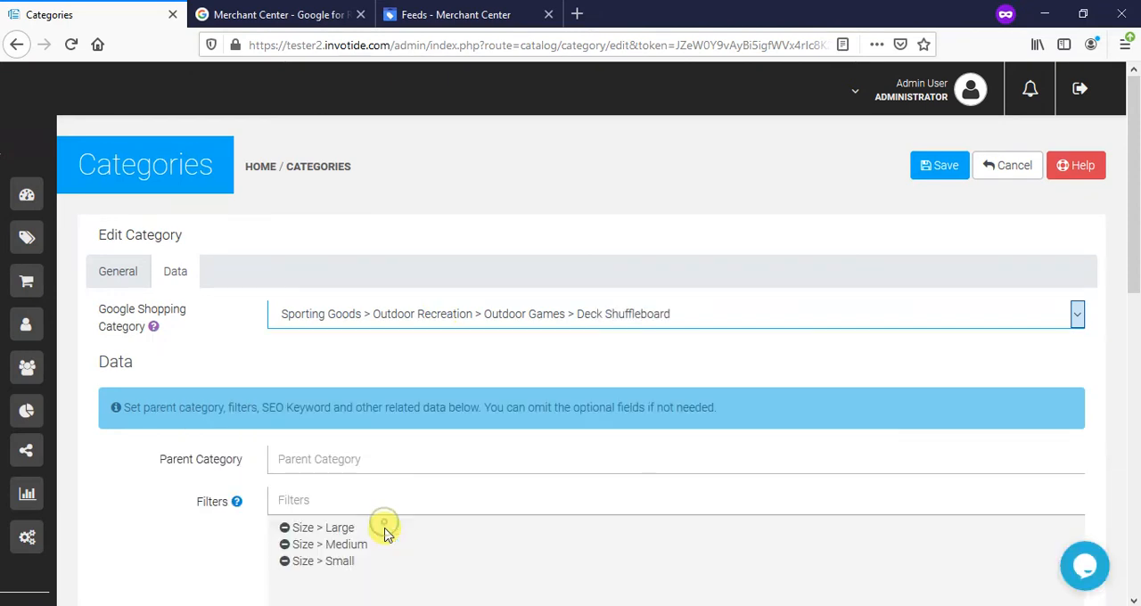
- Save the Jeans category and open the data settings of the Jumper category
{"action": "left_click", "coordinate": [931, 175]}
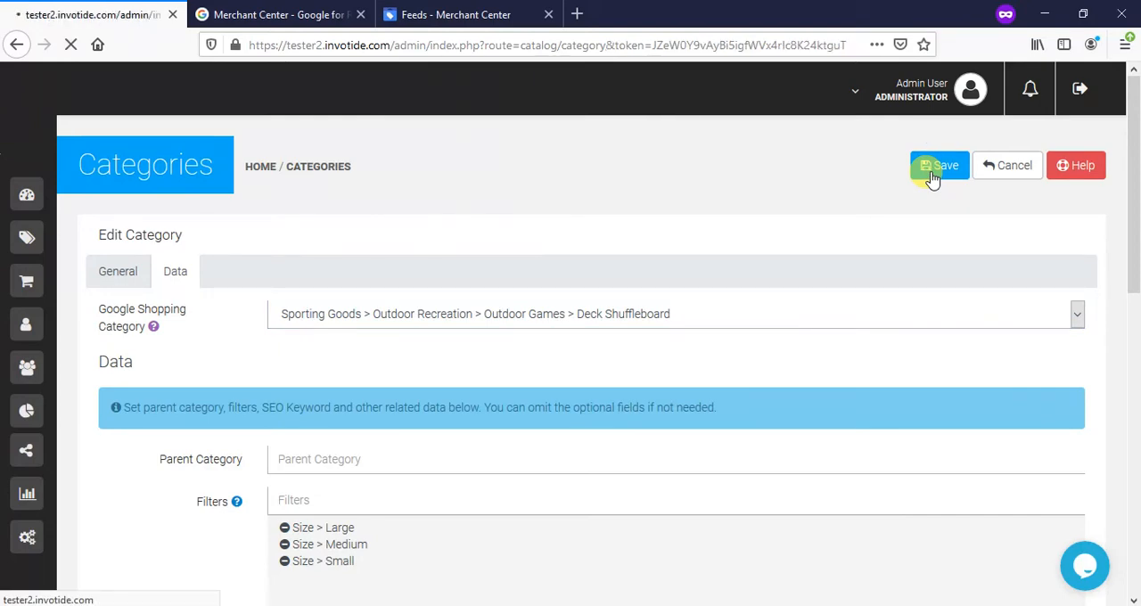
{"action": "scroll", "coordinate": [287, 319], "scroll_direction": "down", "scroll_amount": 2}
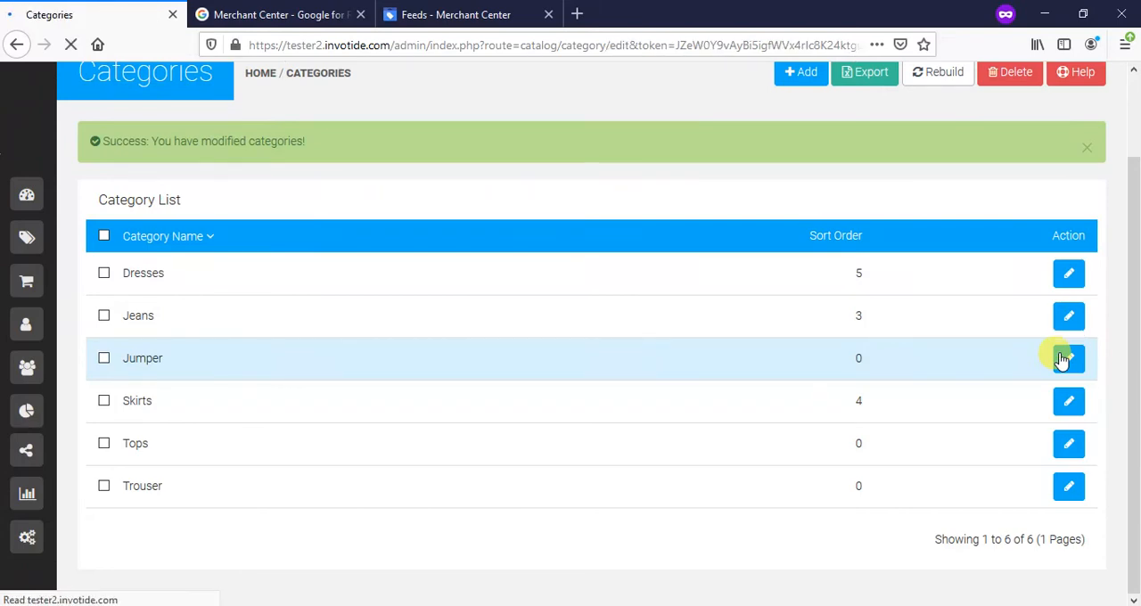
{"action": "scroll", "coordinate": [160, 75], "scroll_direction": "down", "scroll_amount": 3}
{"action": "scroll", "coordinate": [160, 76], "scroll_direction": "up", "scroll_amount": 3}
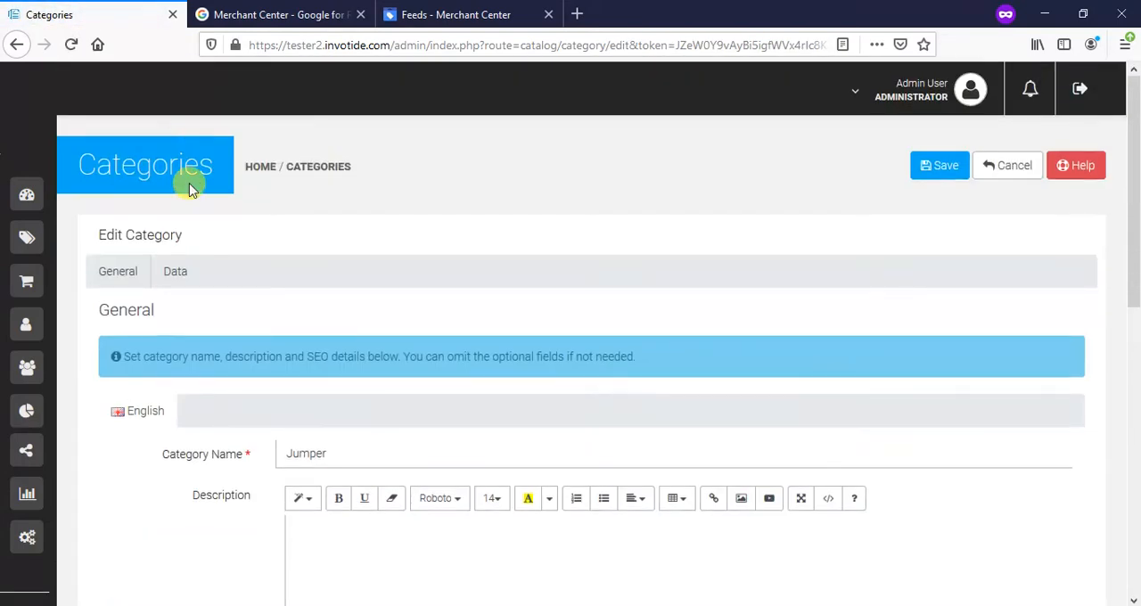
{"action": "left_click", "coordinate": [184, 282]}
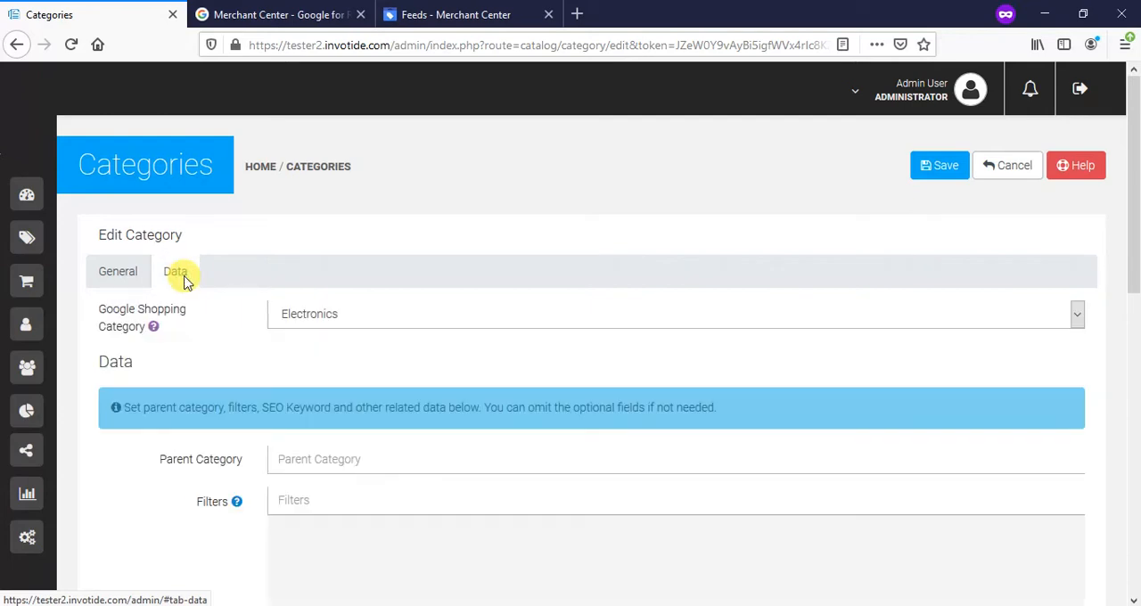
- Set the Jumper Google Shopping category to Furniture > Tables > Kotatsu and save the category
{"action": "left_click", "coordinate": [350, 321]}
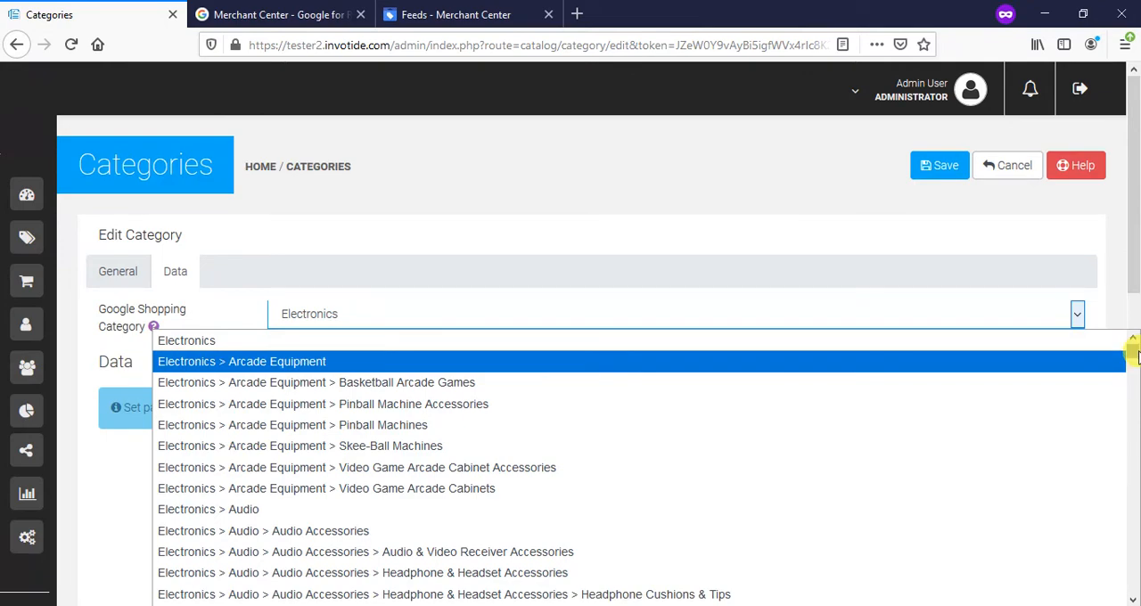
{"action": "mouse_move", "coordinate": [1133, 355]}
{"action": "left_mouse_down"}
{"action": "mouse_move", "coordinate": [1134, 424]}
{"action": "mouse_move", "coordinate": [1134, 410]}
{"action": "left_mouse_up"}
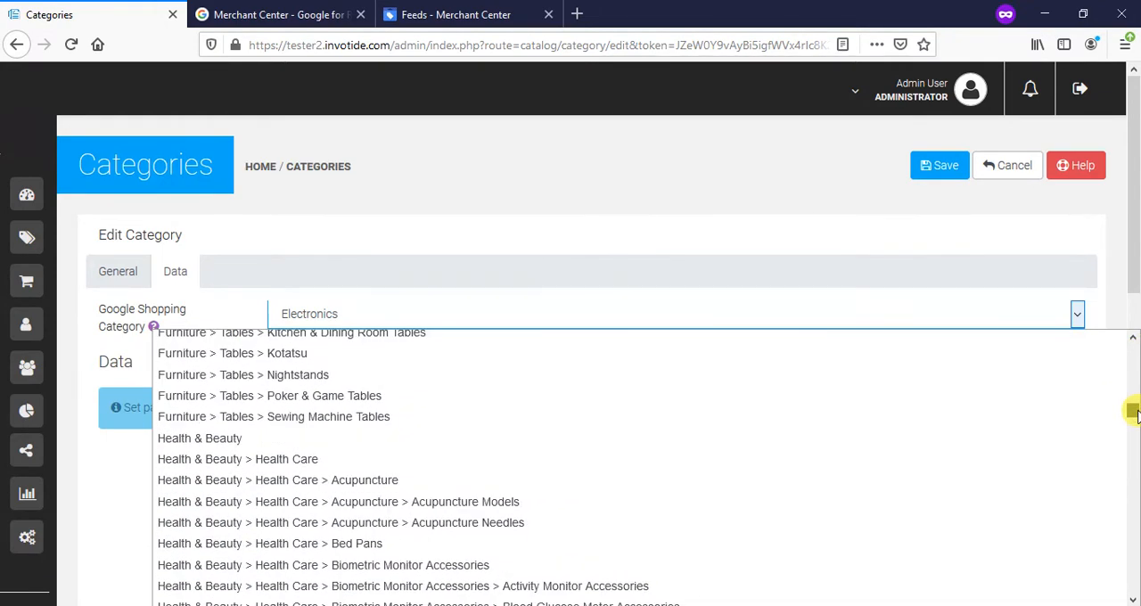
{"action": "left_click", "coordinate": [666, 360]}
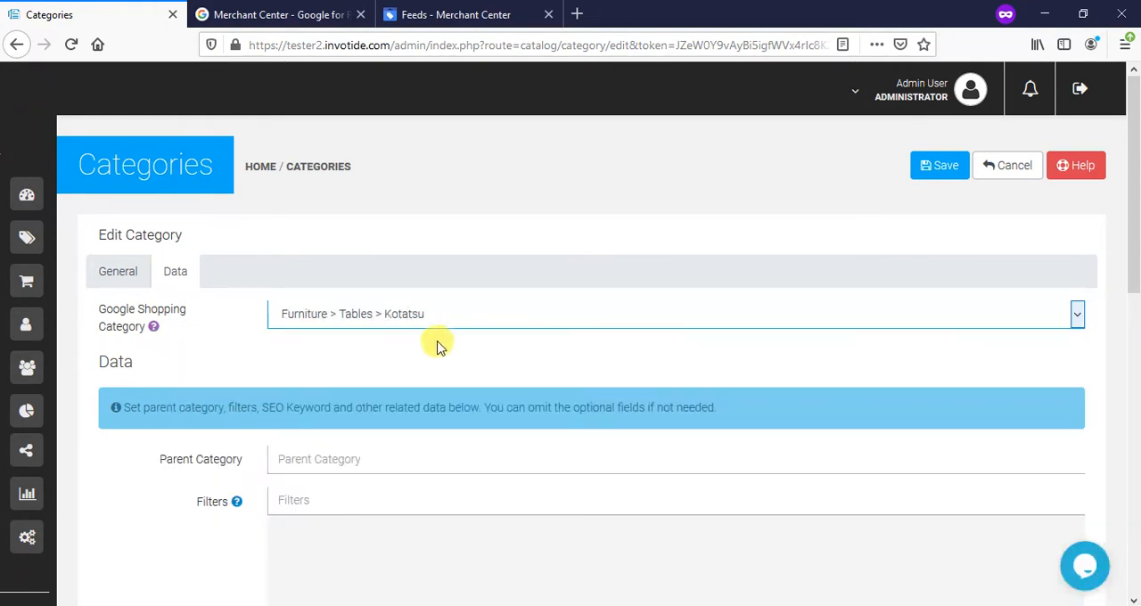
{"action": "left_click", "coordinate": [933, 172]}
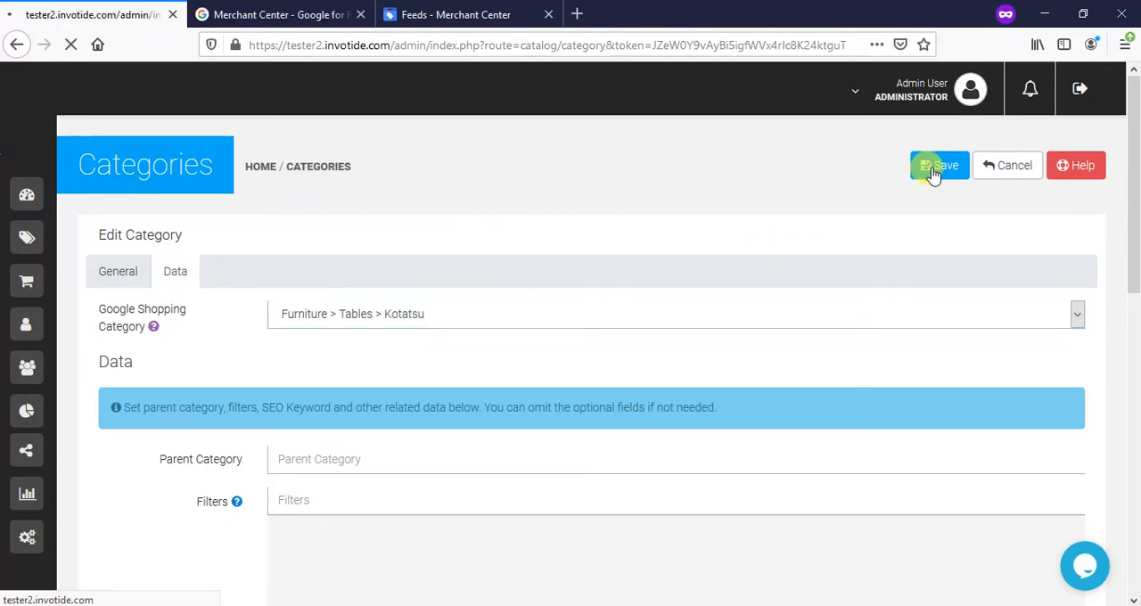
- Reopen the Jumper category to check its Google Shopping category in the data settings, and save it
{"action": "scroll", "coordinate": [708, 267], "scroll_direction": "down", "scroll_amount": 1}
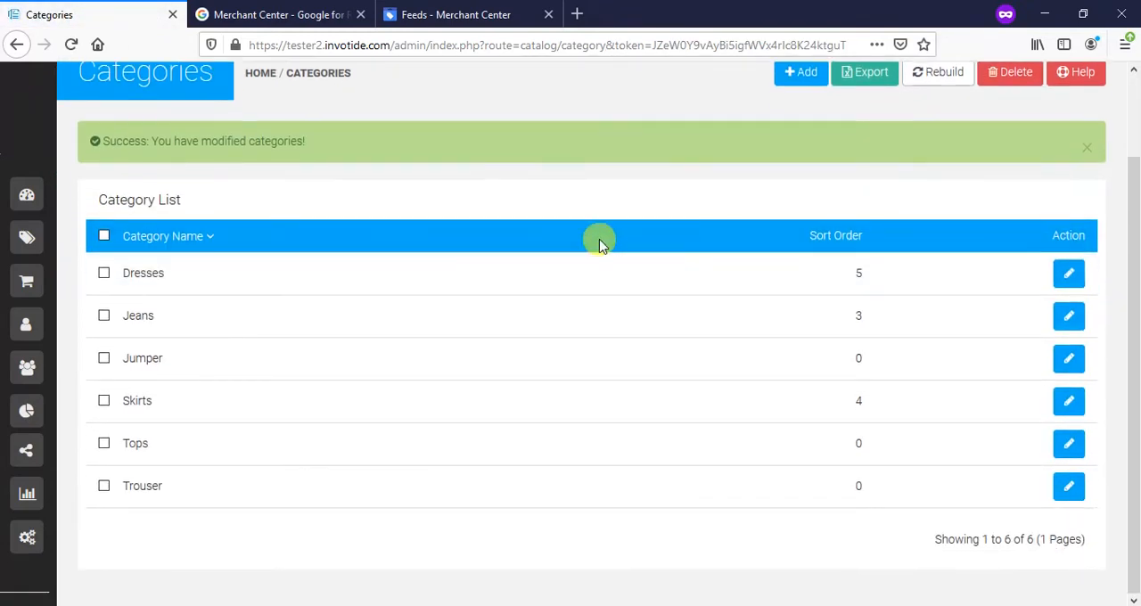
{"action": "left_click", "coordinate": [1068, 361]}
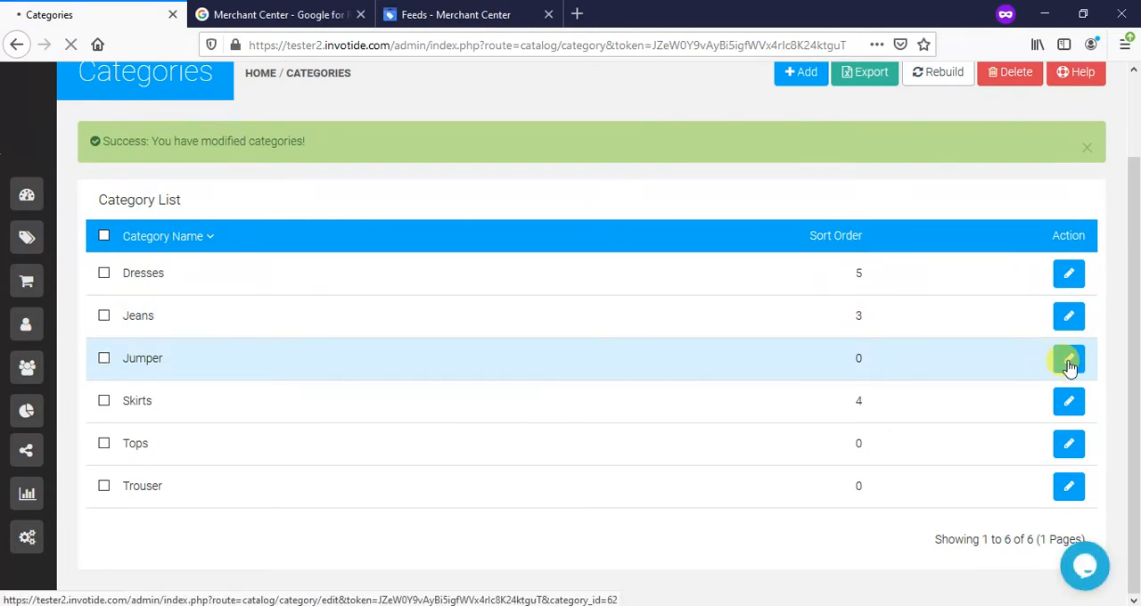
{"action": "scroll", "coordinate": [1008, 338], "scroll_direction": "down", "scroll_amount": 2}
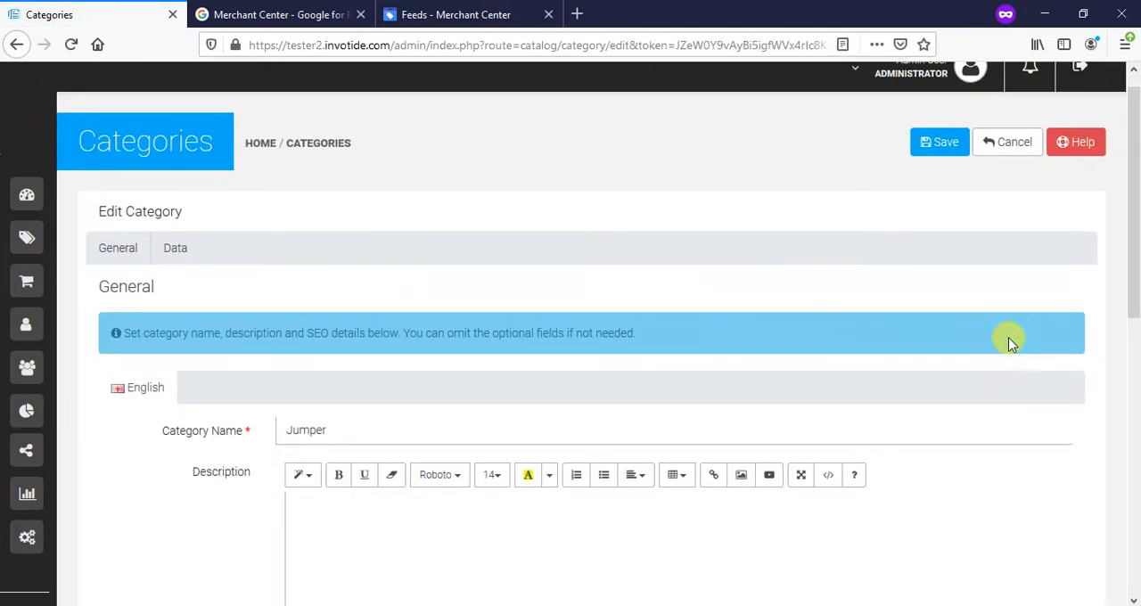
{"action": "left_click", "coordinate": [176, 109]}
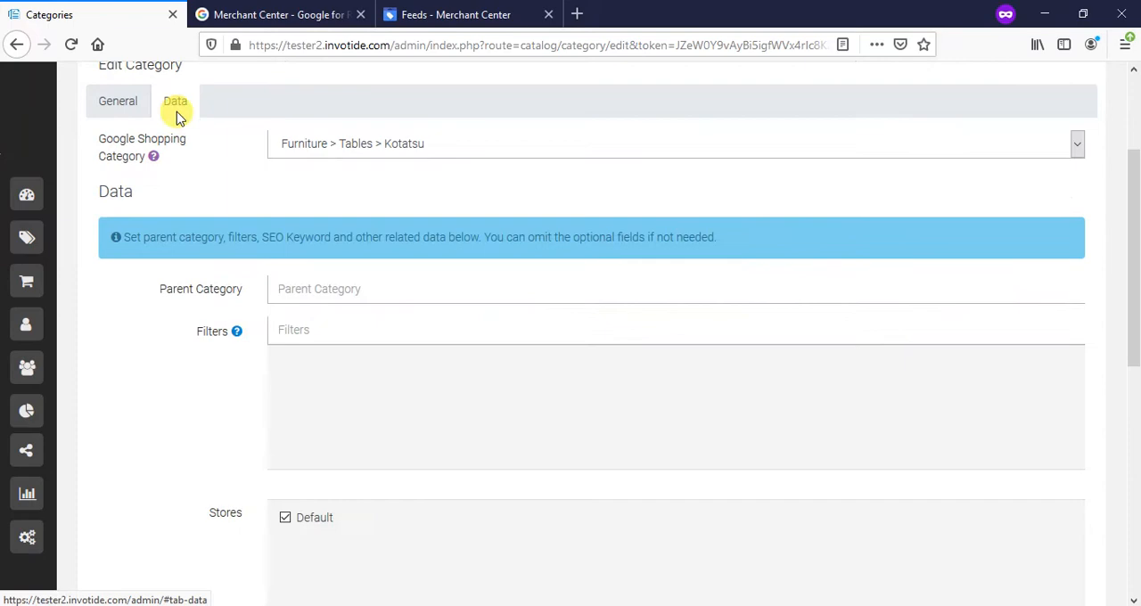
{"action": "left_click", "coordinate": [403, 151]}
{"action": "left_click", "coordinate": [403, 153]}
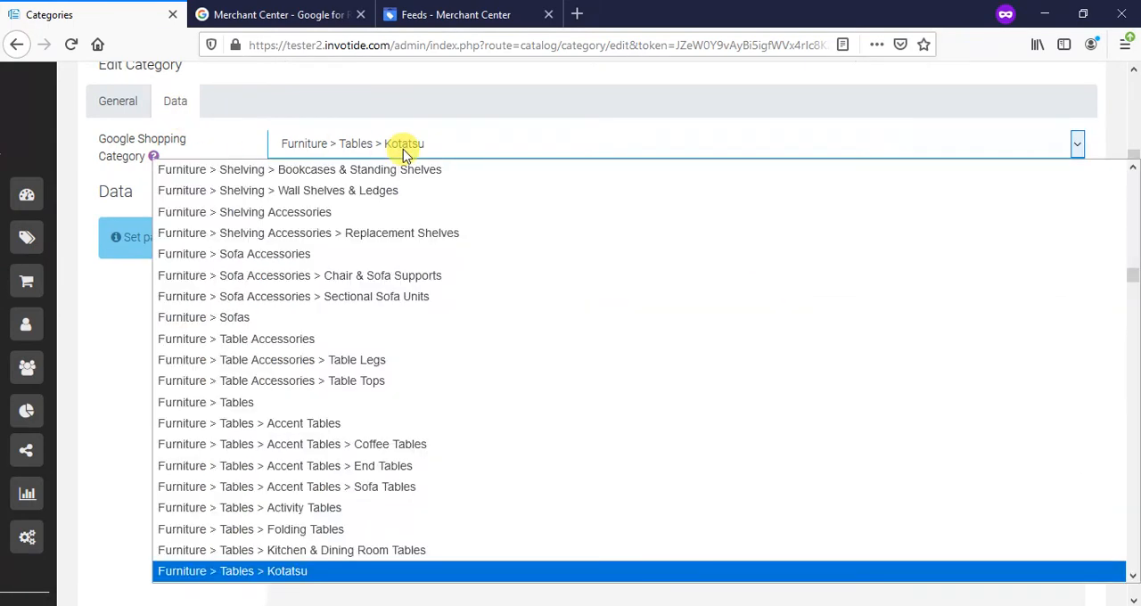
{"action": "left_click", "coordinate": [1042, 146]}
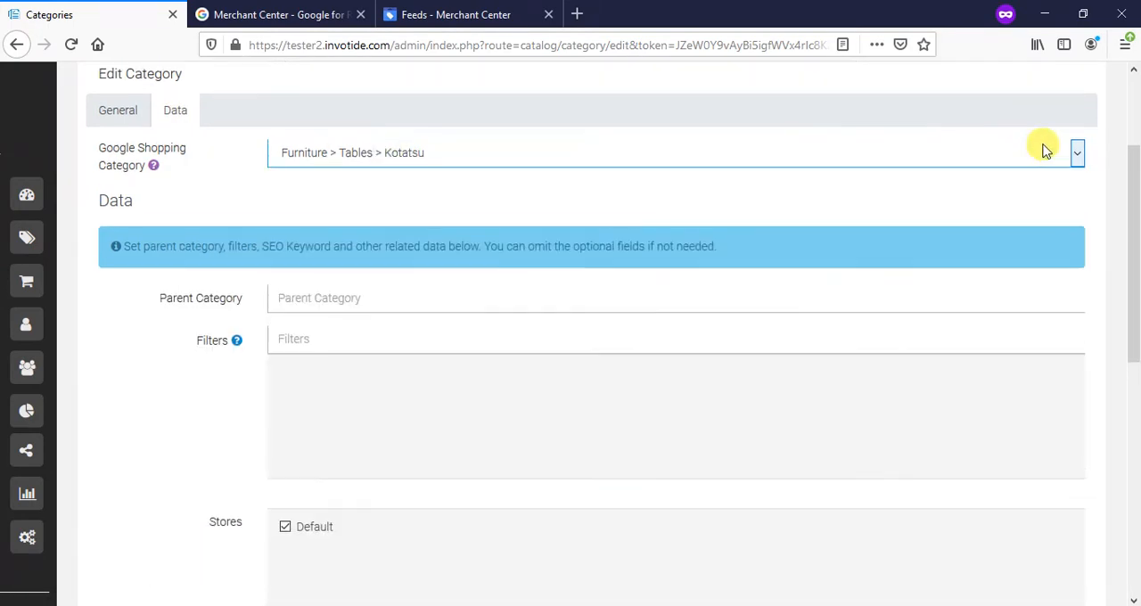
{"action": "scroll", "coordinate": [980, 160], "scroll_direction": "up", "scroll_amount": 2}
{"action": "left_click", "coordinate": [927, 170]}
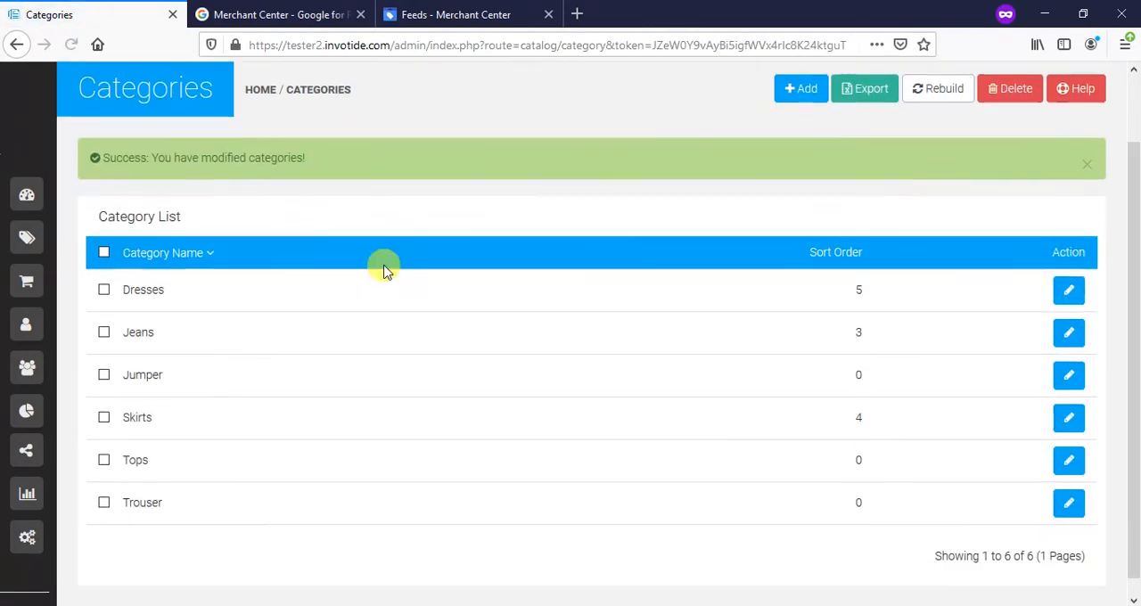
- Set the Google Shopping category of Skirts to Health & Beauty > Personal Care > Foot Care and save the category
{"action": "scroll", "coordinate": [227, 415], "scroll_direction": "down", "scroll_amount": 2}
{"action": "left_click", "coordinate": [1076, 403]}
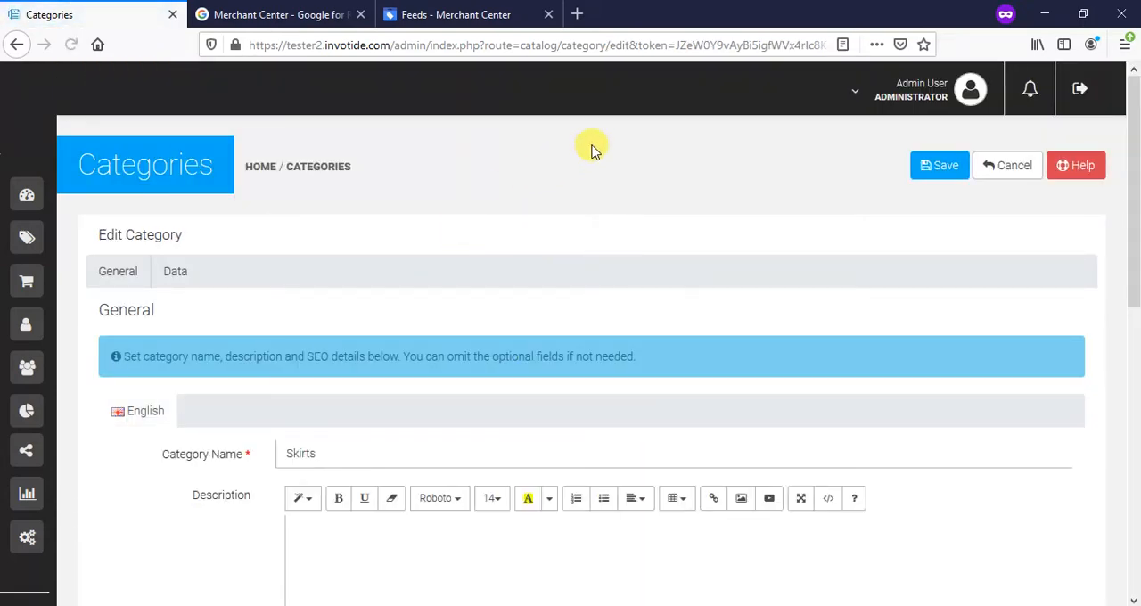
{"action": "left_click", "coordinate": [183, 274]}
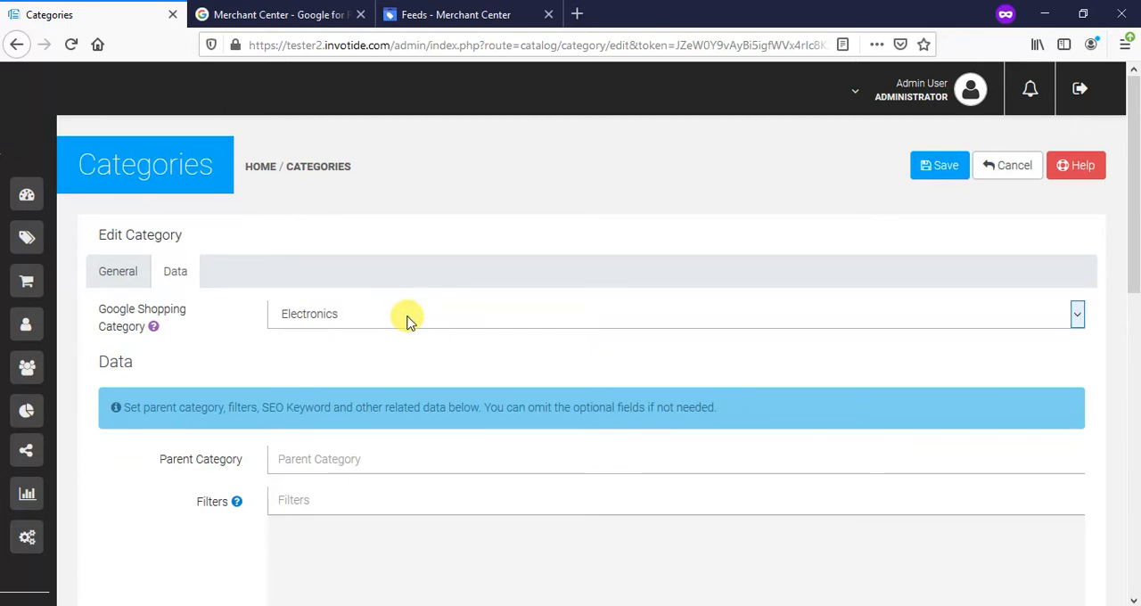
{"action": "left_click", "coordinate": [410, 321]}
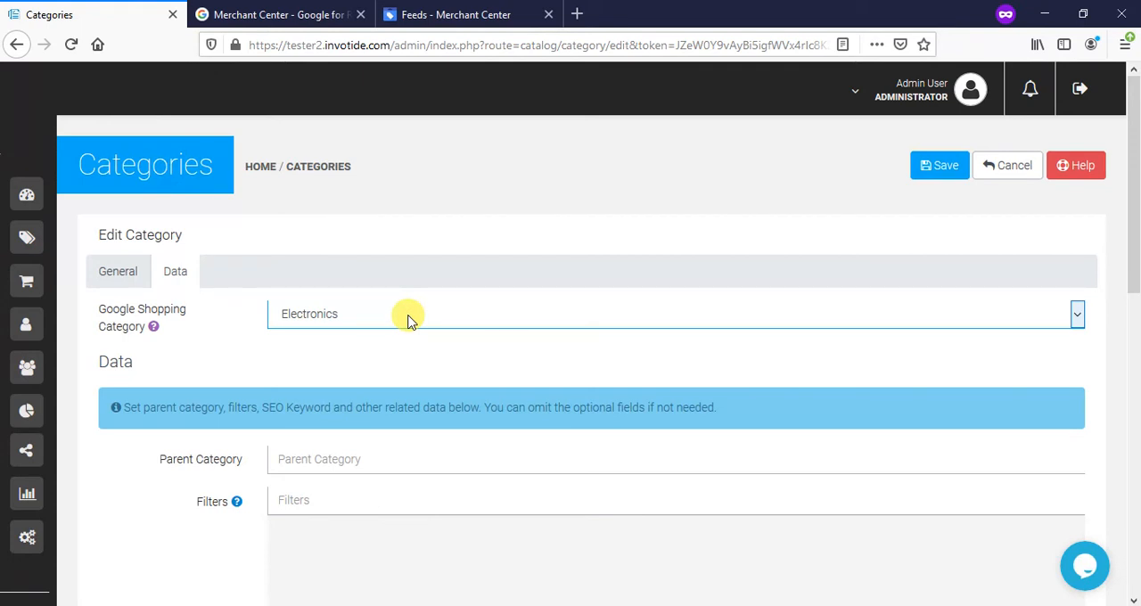
{"action": "scroll", "coordinate": [410, 319], "scroll_direction": "down", "scroll_amount": 2}
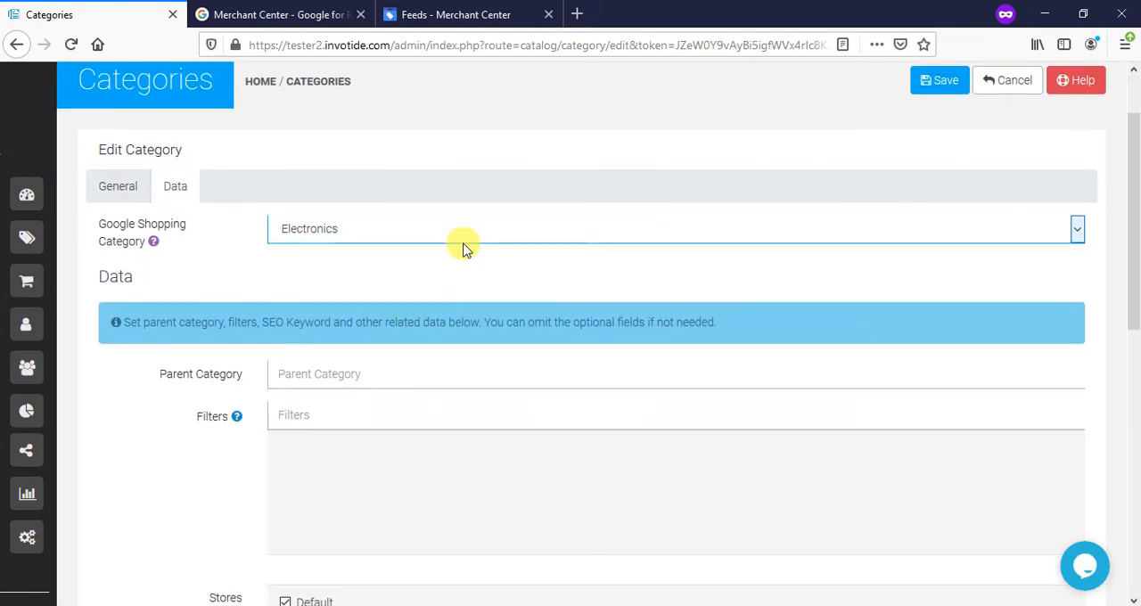
{"action": "left_click", "coordinate": [1062, 234]}
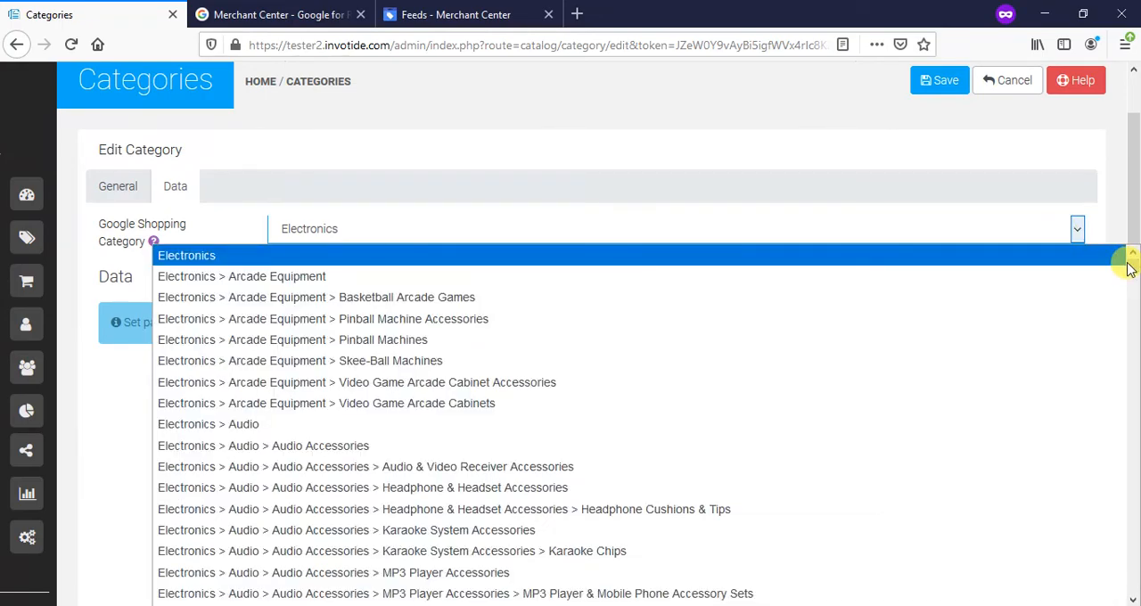
{"action": "left_click_drag", "start_coordinate": [1130, 262], "coordinate": [1134, 517]}
{"action": "mouse_move", "coordinate": [1134, 404]}
{"action": "left_mouse_down"}
{"action": "mouse_move", "coordinate": [1135, 420]}
{"action": "mouse_move", "coordinate": [1132, 368]}
{"action": "left_mouse_up"}
{"action": "left_click", "coordinate": [720, 388]}
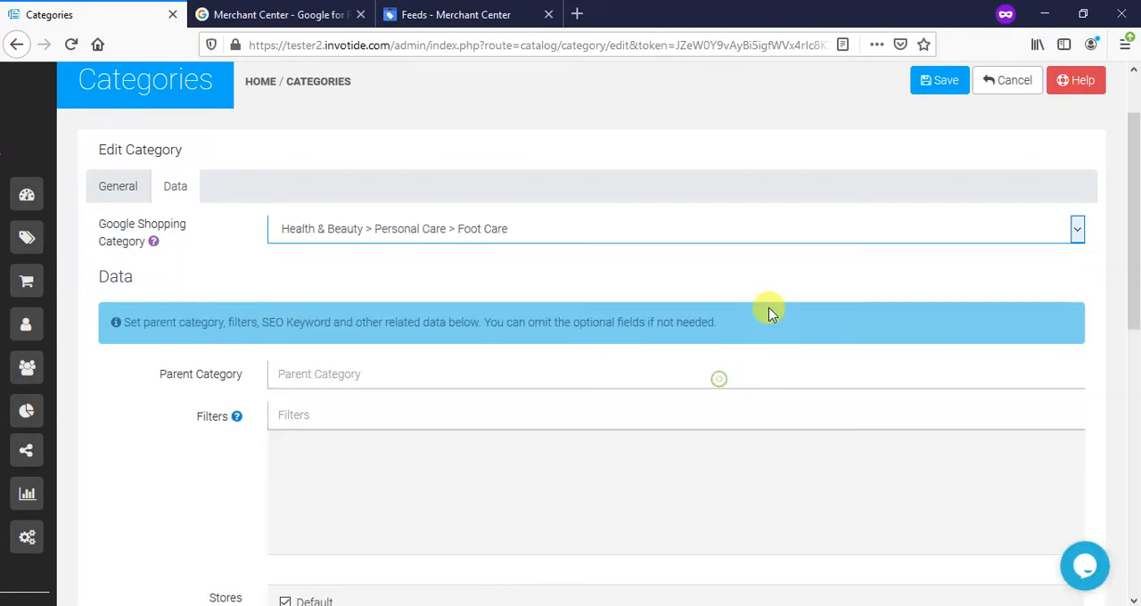
{"action": "left_click", "coordinate": [929, 81]}
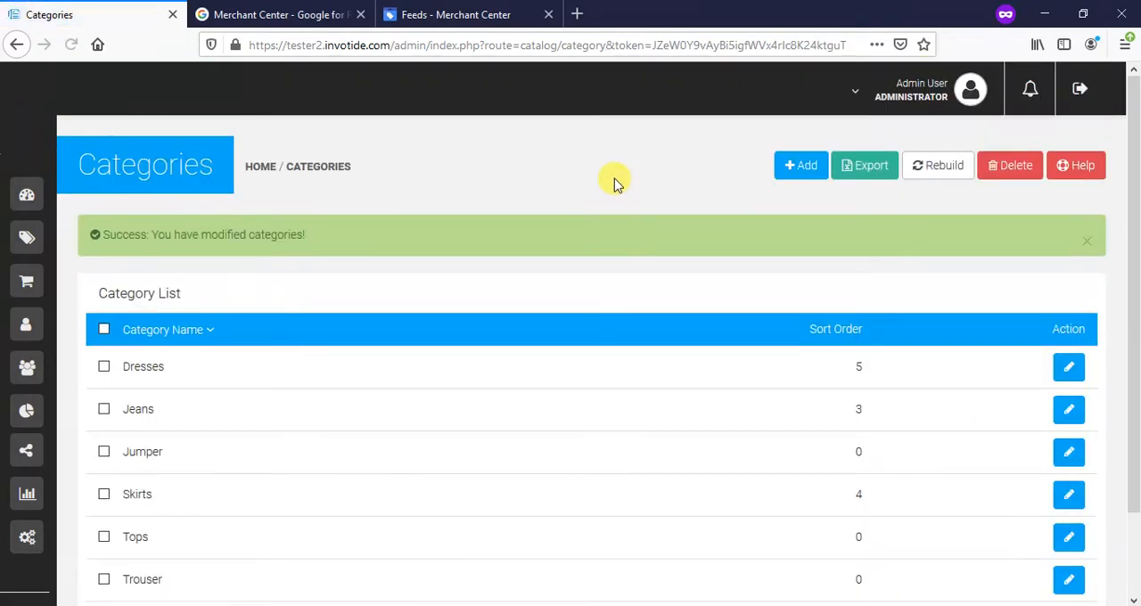
- Set the Google Shopping category of Tops to Electronics > Audio > Audio Accessories and save the category
{"action": "scroll", "coordinate": [517, 223], "scroll_direction": "down", "scroll_amount": 2}
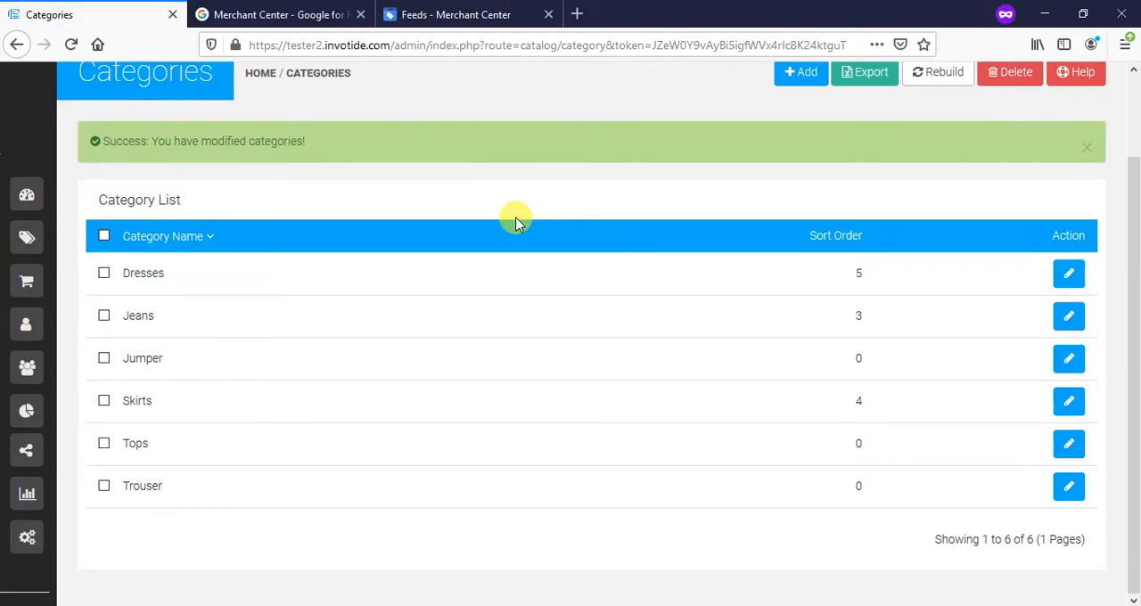
{"action": "left_click", "coordinate": [1074, 450]}
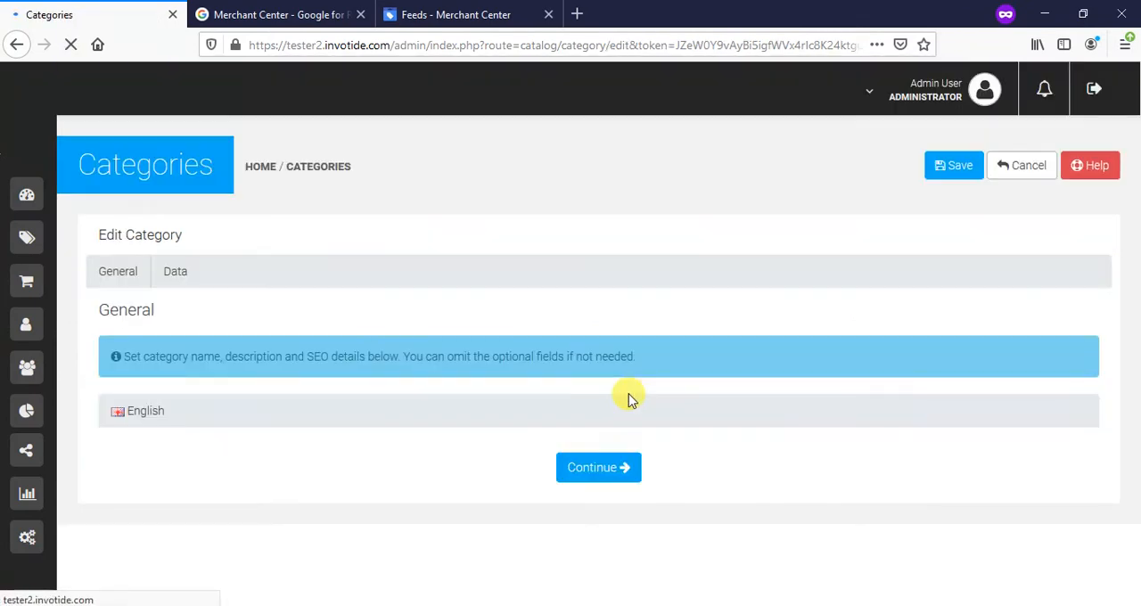
{"action": "left_click", "coordinate": [179, 269]}
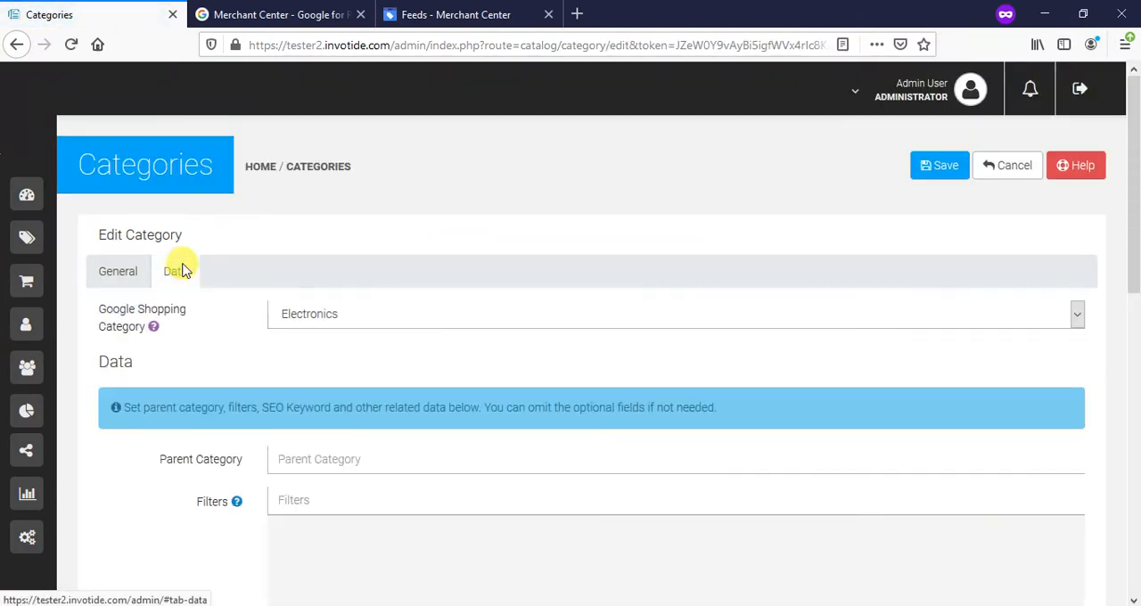
{"action": "left_click", "coordinate": [352, 322]}
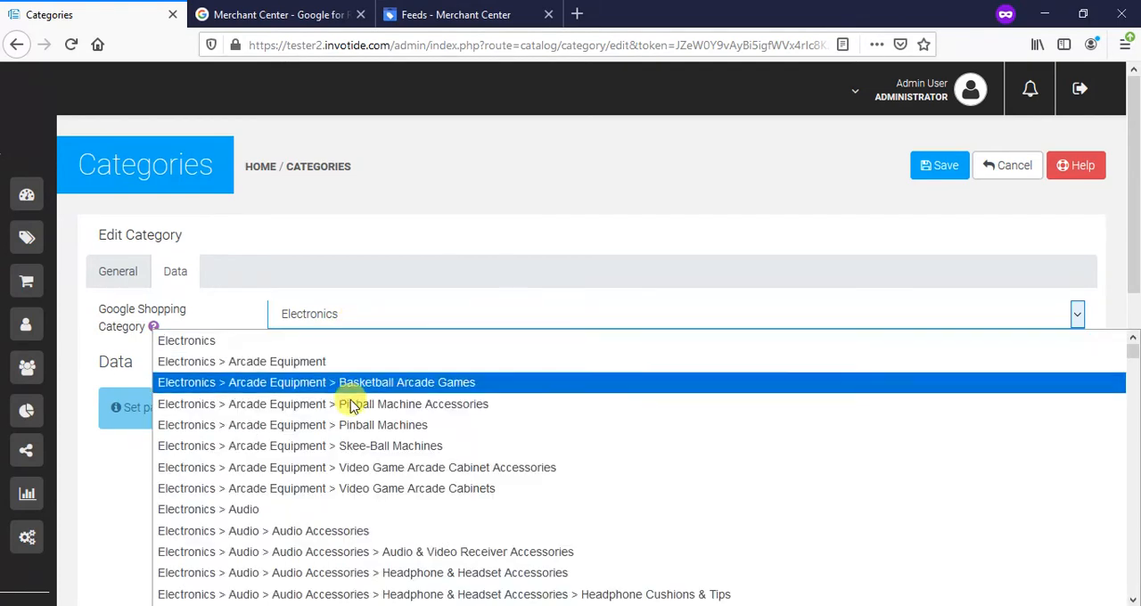
{"action": "left_click", "coordinate": [358, 531]}
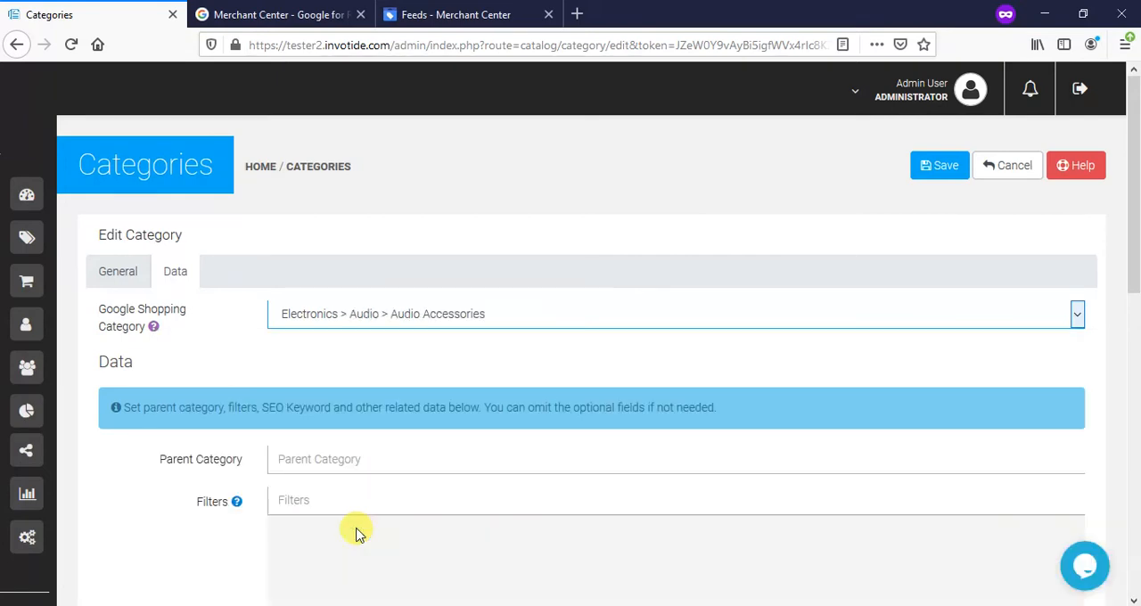
{"action": "left_click", "coordinate": [933, 168]}
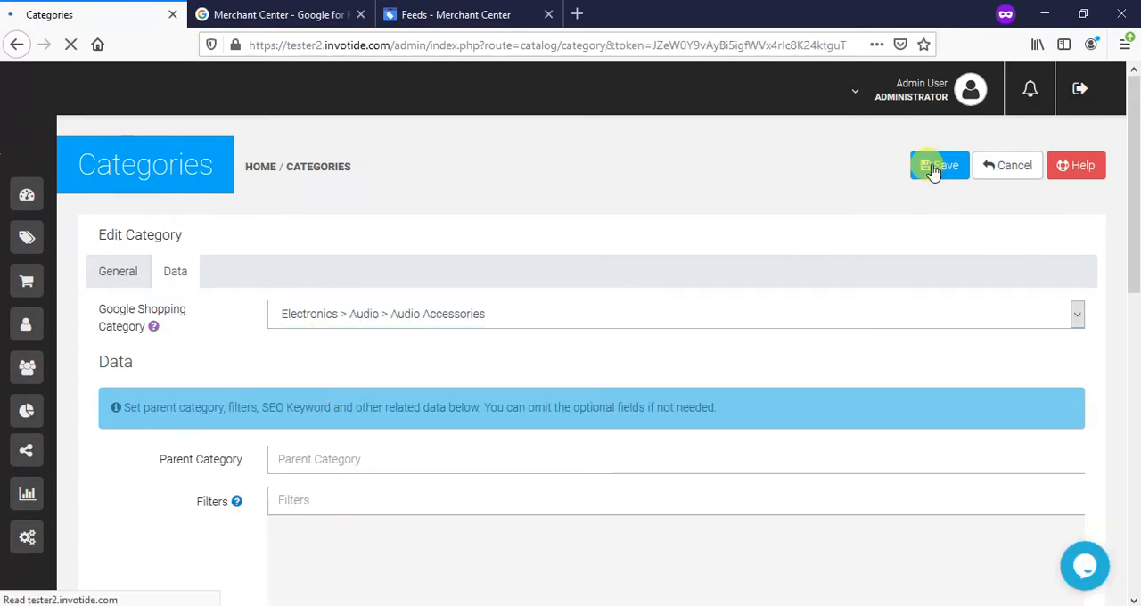
- Set the Trouser Google Shopping category to Electronics > Audio > Audio Accessories > Audio & Video Receiver Accessories and save the category
{"action": "scroll", "coordinate": [998, 472], "scroll_direction": "down", "scroll_amount": 2}
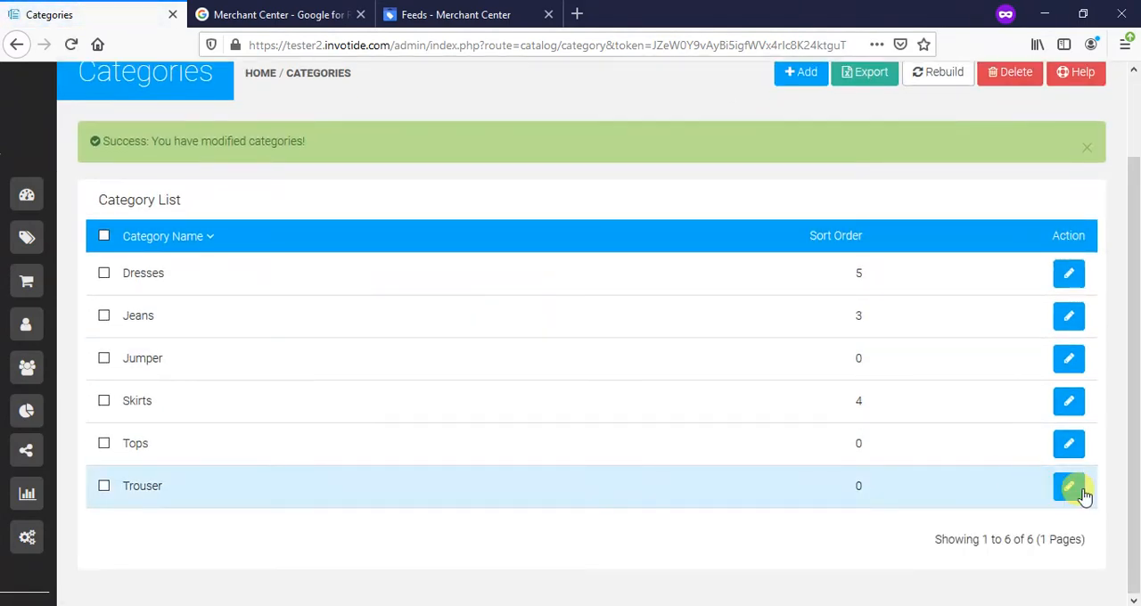
{"action": "left_click", "coordinate": [1085, 490]}
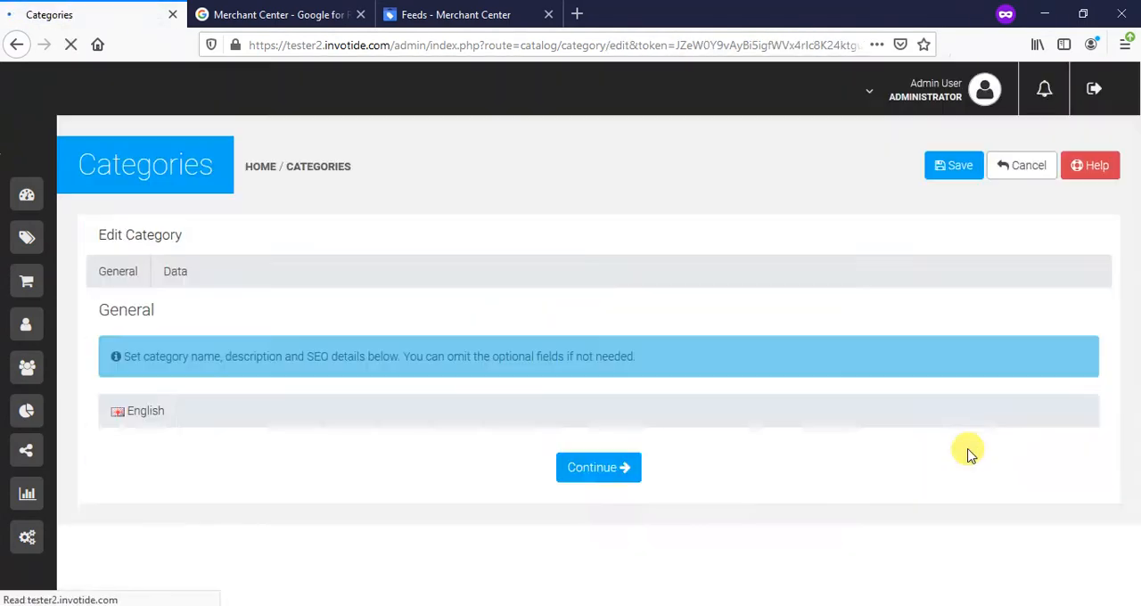
{"action": "left_click", "coordinate": [178, 276]}
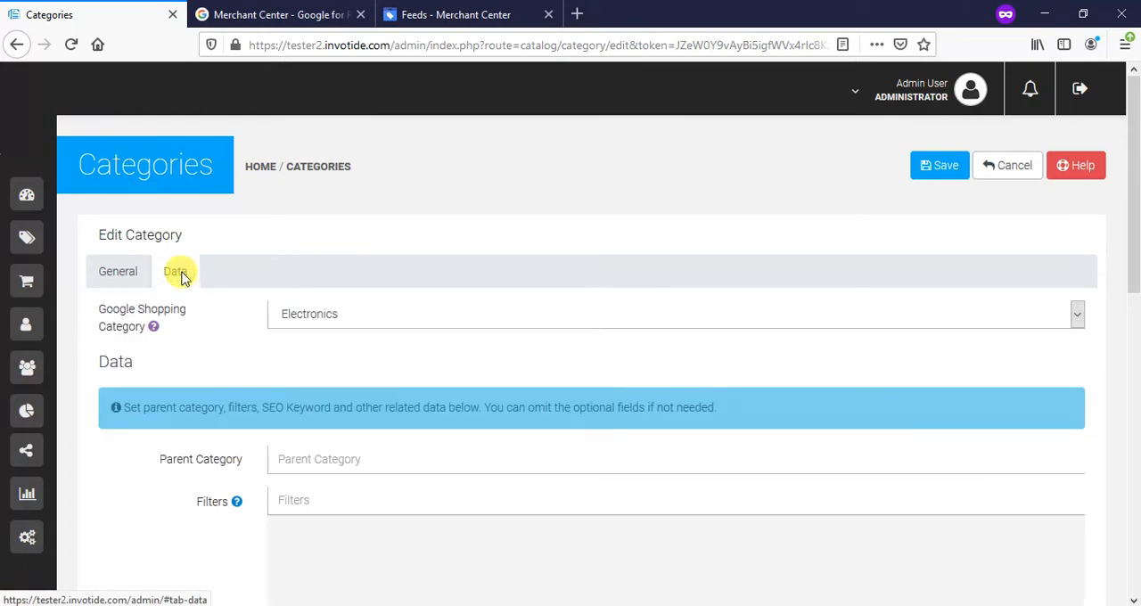
{"action": "left_click", "coordinate": [352, 314]}
{"action": "left_click", "coordinate": [459, 549]}
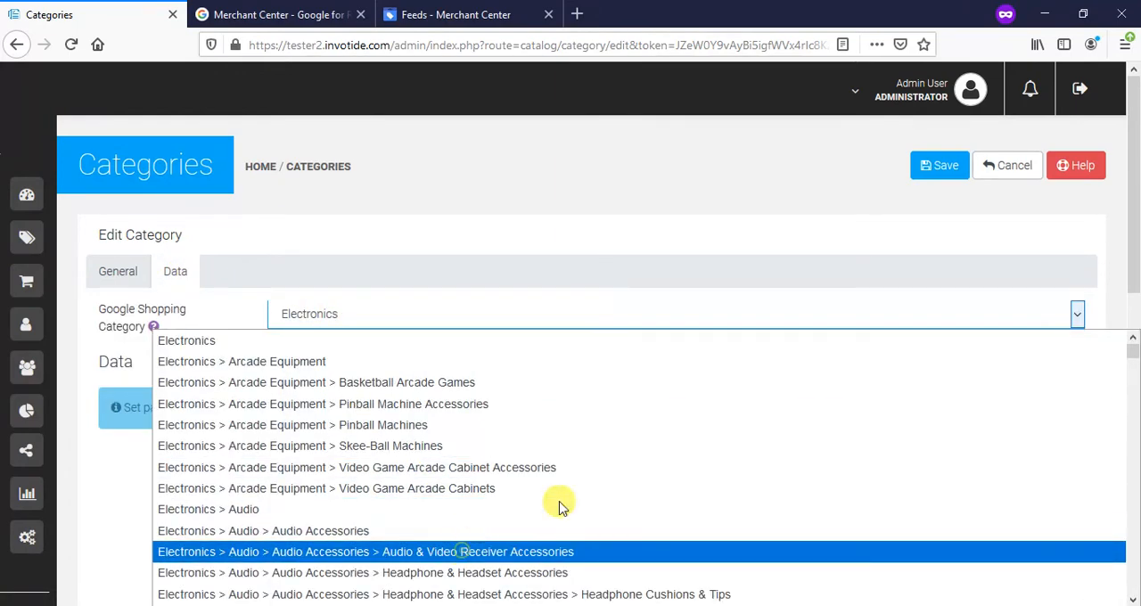
{"action": "left_click", "coordinate": [938, 167]}
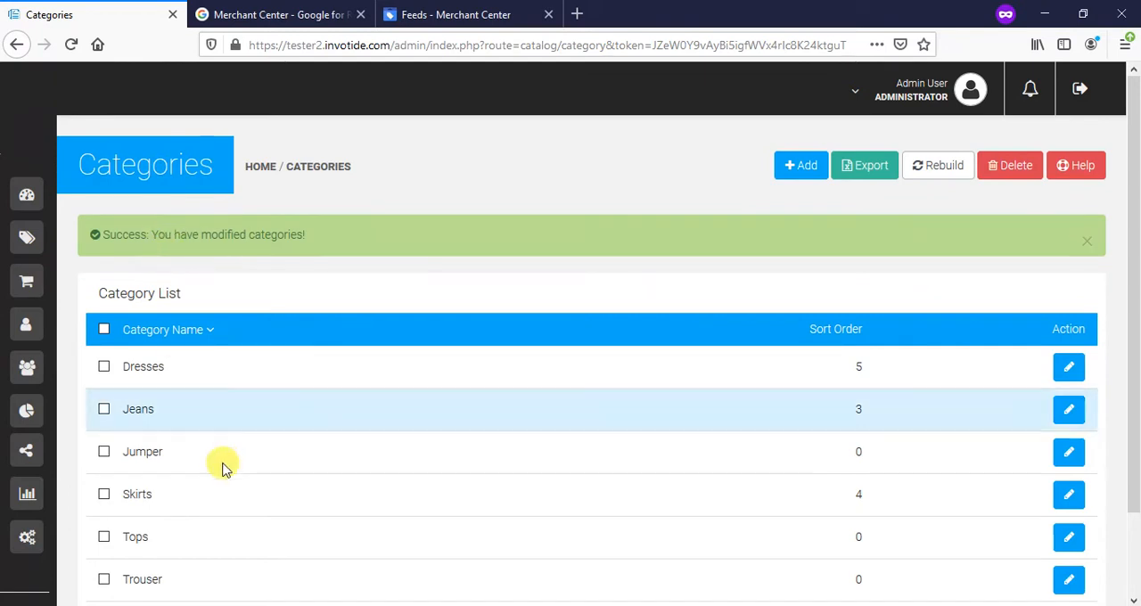
{"action": "scroll", "coordinate": [227, 441], "scroll_direction": "down", "scroll_amount": 2}
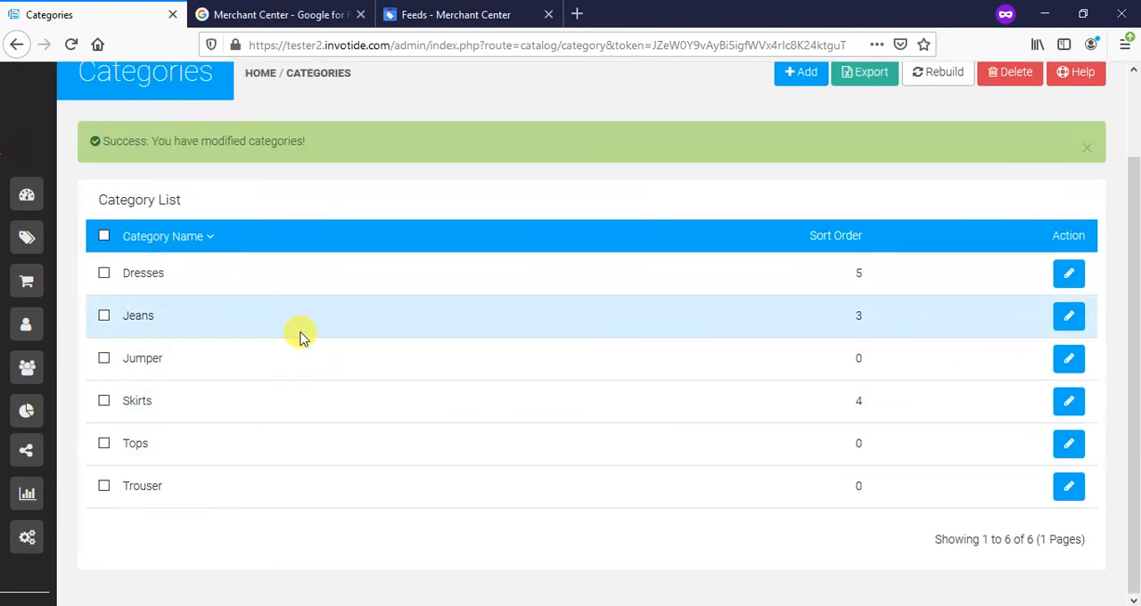
{"action": "scroll", "coordinate": [300, 336], "scroll_direction": "up", "scroll_amount": 2}
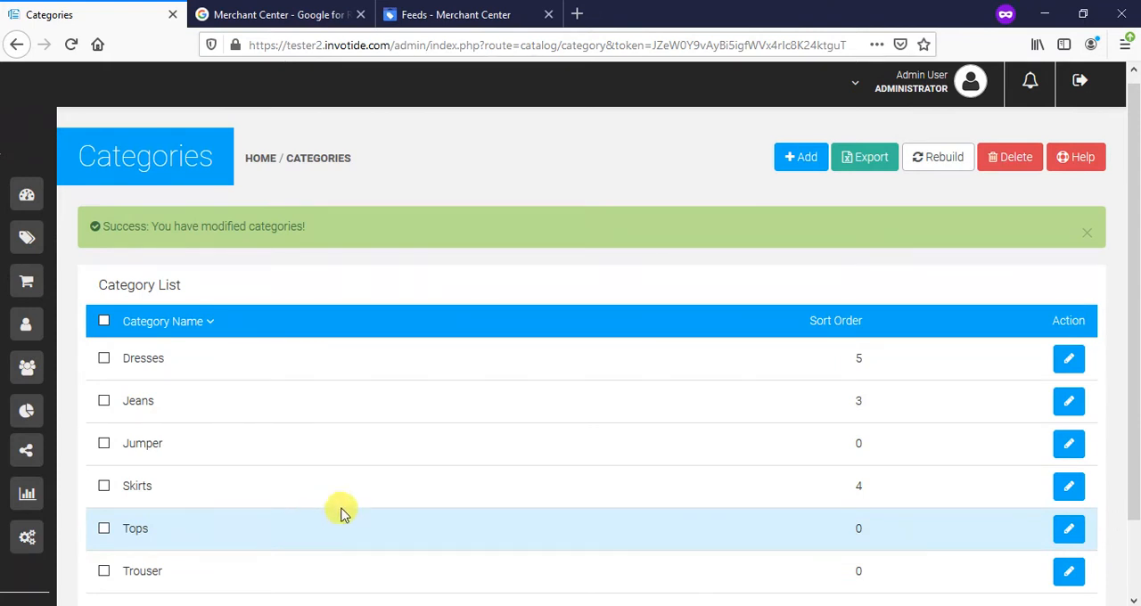
- Open Product 1 from the catalog's product list for editing and show its Google Shopping attributes
{"action": "mouse_move", "coordinate": [25, 177]}
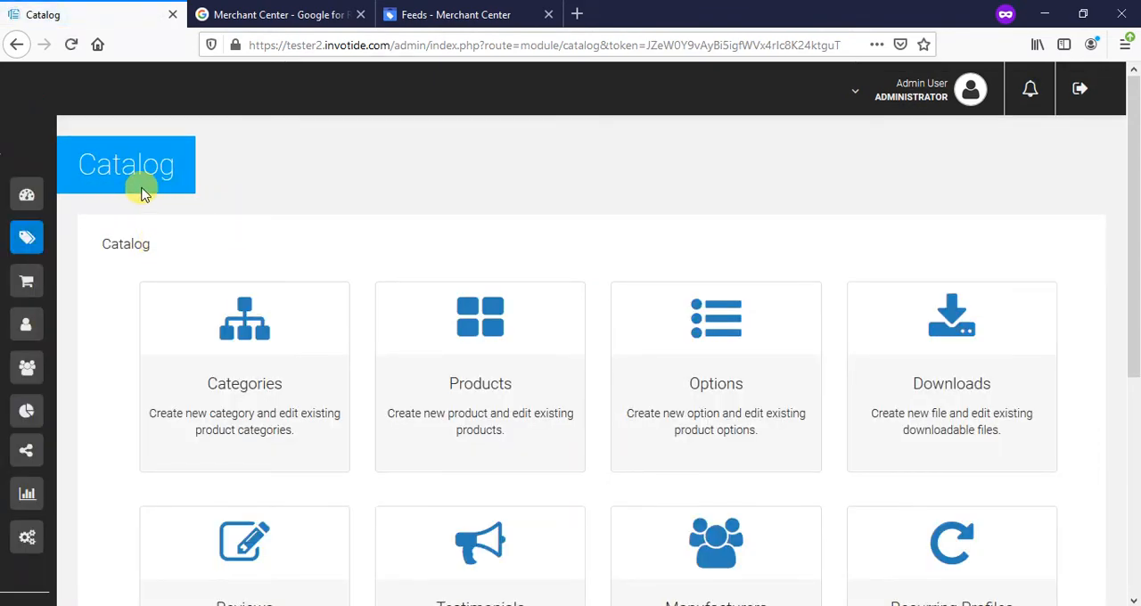
{"action": "left_click", "coordinate": [489, 364]}
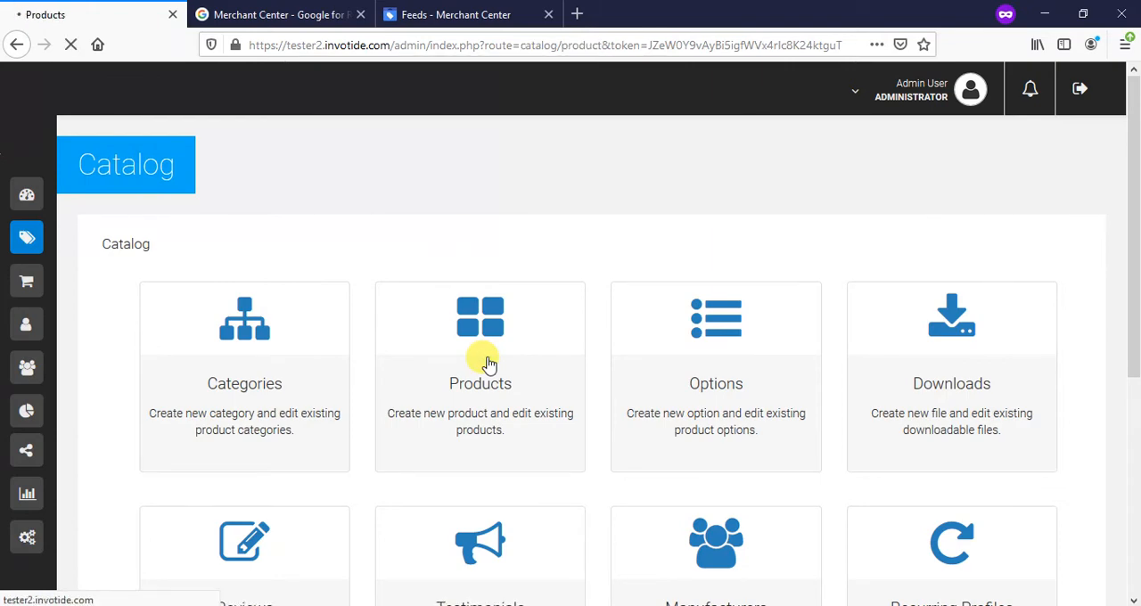
{"action": "scroll", "coordinate": [483, 299], "scroll_direction": "down", "scroll_amount": 3}
{"action": "scroll", "coordinate": [481, 285], "scroll_direction": "down", "scroll_amount": 3}
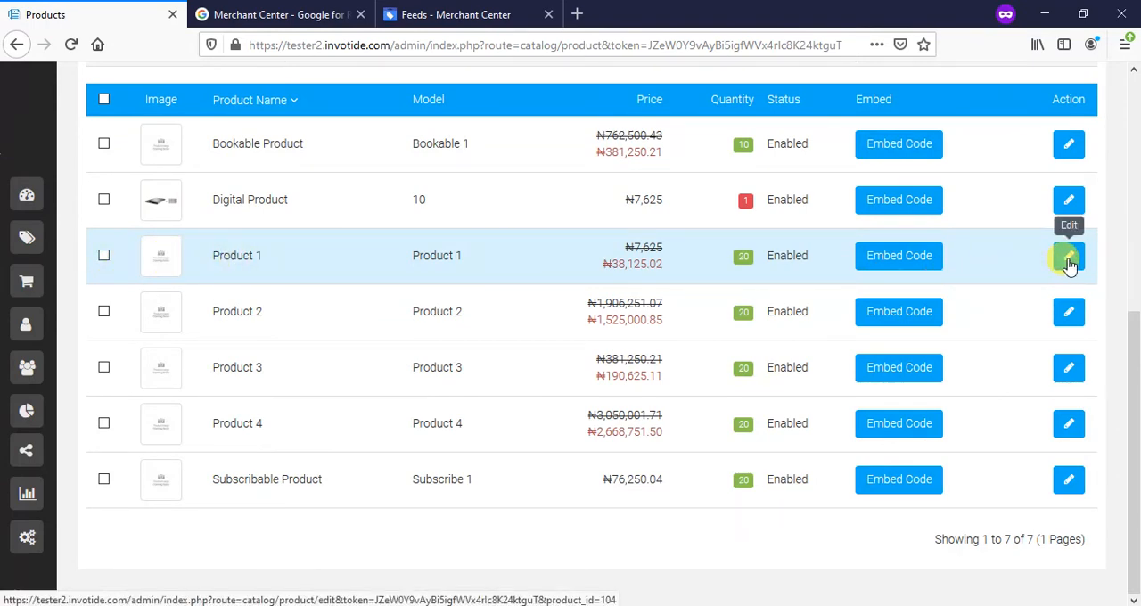
{"action": "left_click", "coordinate": [1069, 258]}
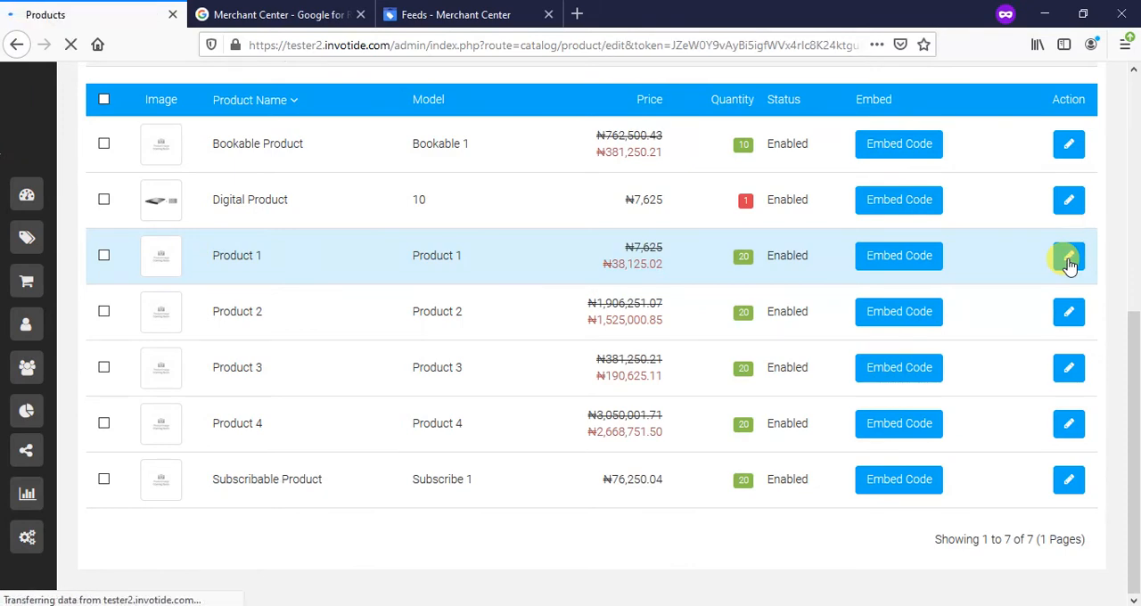
{"action": "scroll", "coordinate": [884, 233], "scroll_direction": "down", "scroll_amount": 1}
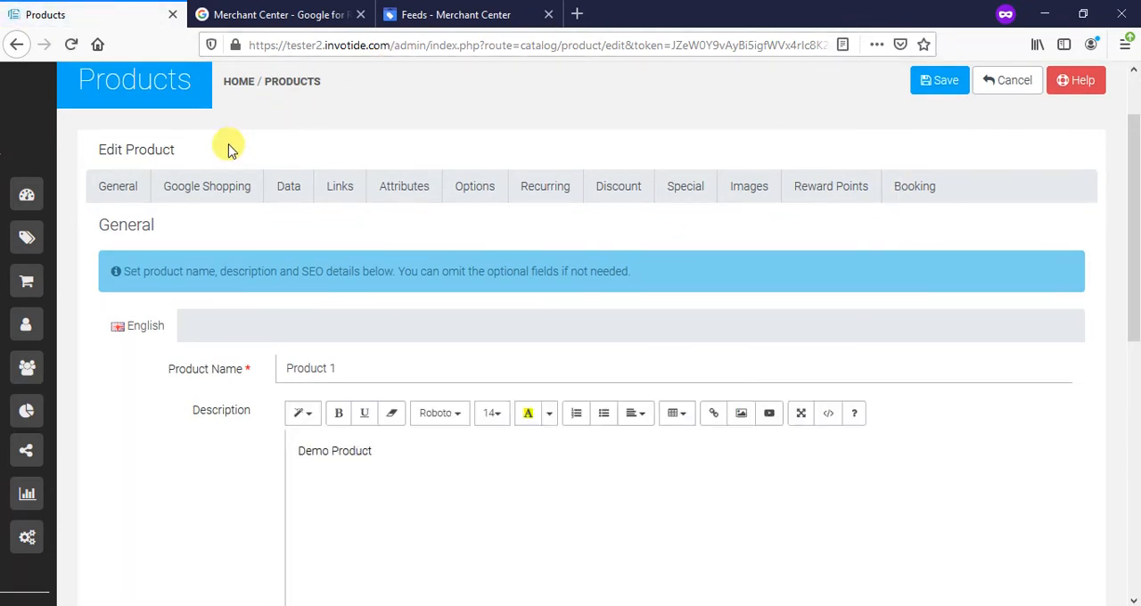
{"action": "left_click", "coordinate": [211, 198]}
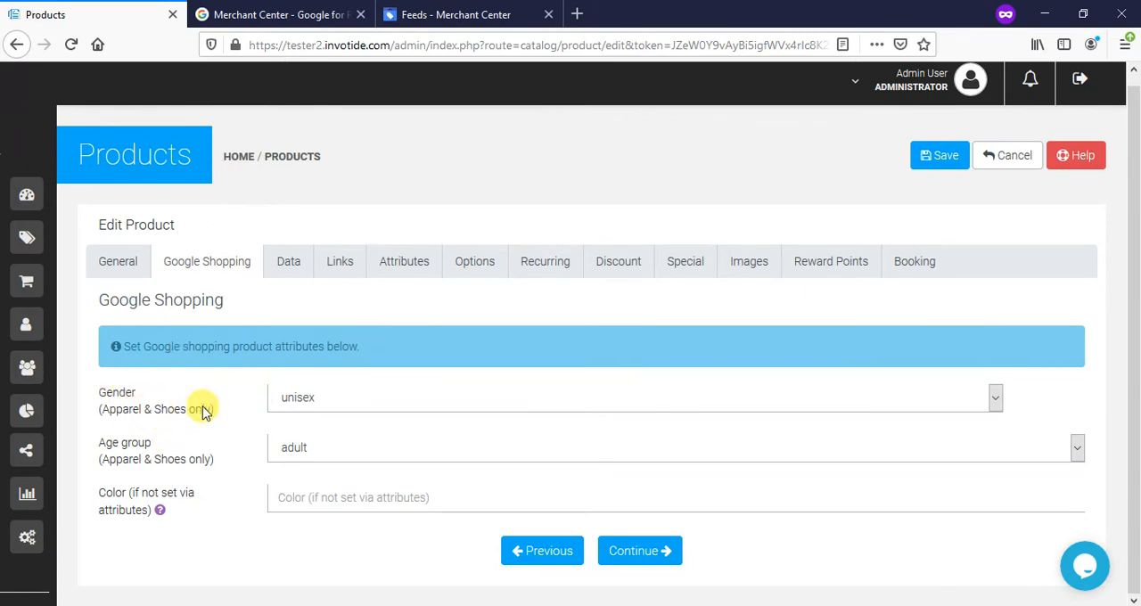
- Try the male and female gender options for Product 1, then return the gender to unisex
{"action": "left_click", "coordinate": [352, 402]}
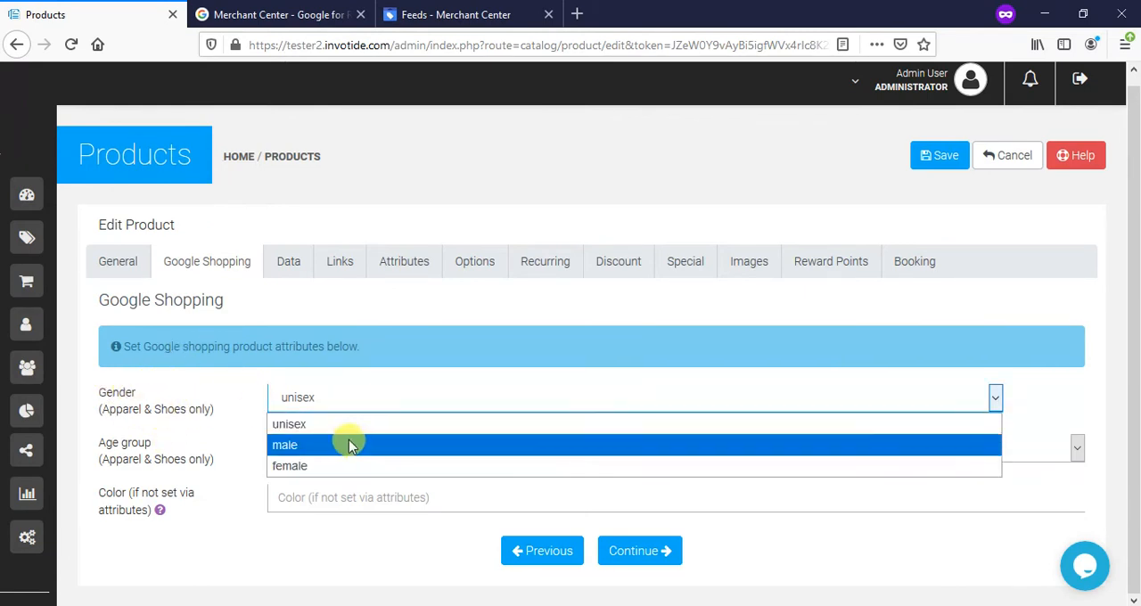
{"action": "left_click", "coordinate": [348, 443]}
{"action": "left_click", "coordinate": [350, 402]}
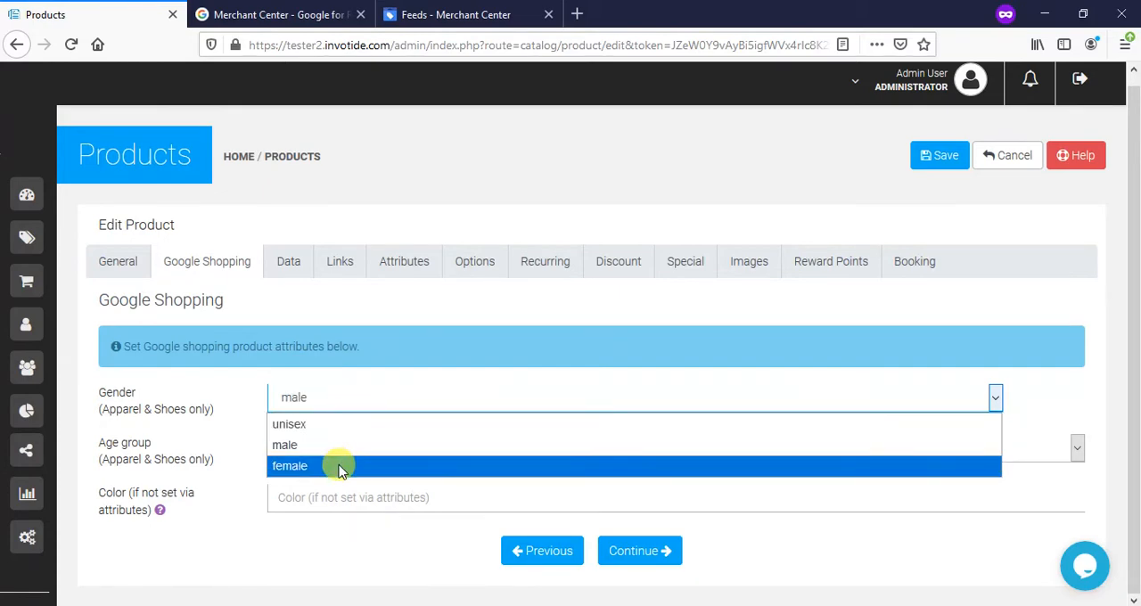
{"action": "left_click", "coordinate": [338, 464]}
{"action": "left_click", "coordinate": [343, 395]}
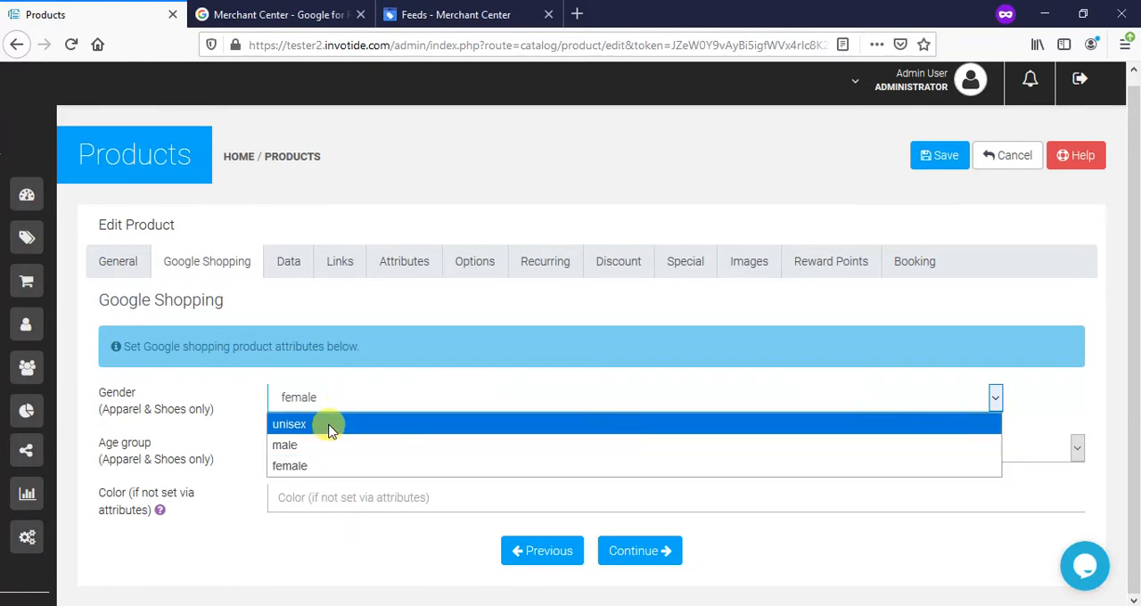
{"action": "left_click", "coordinate": [330, 426]}
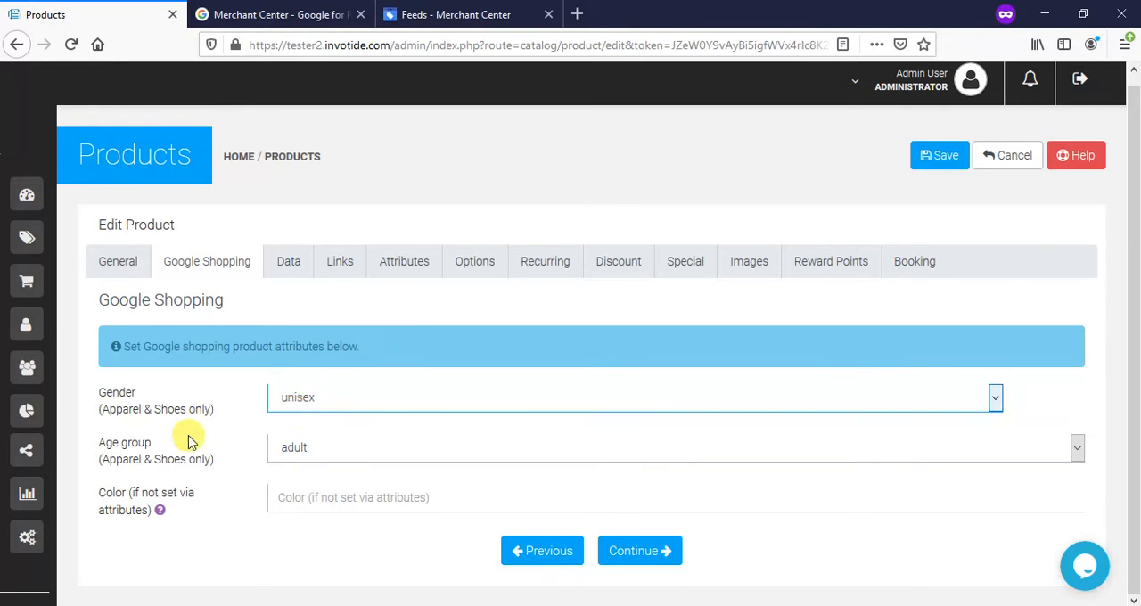
- Set Product 1's age group to kids, clear the trial color White, and save the product
{"action": "left_click", "coordinate": [309, 453]}
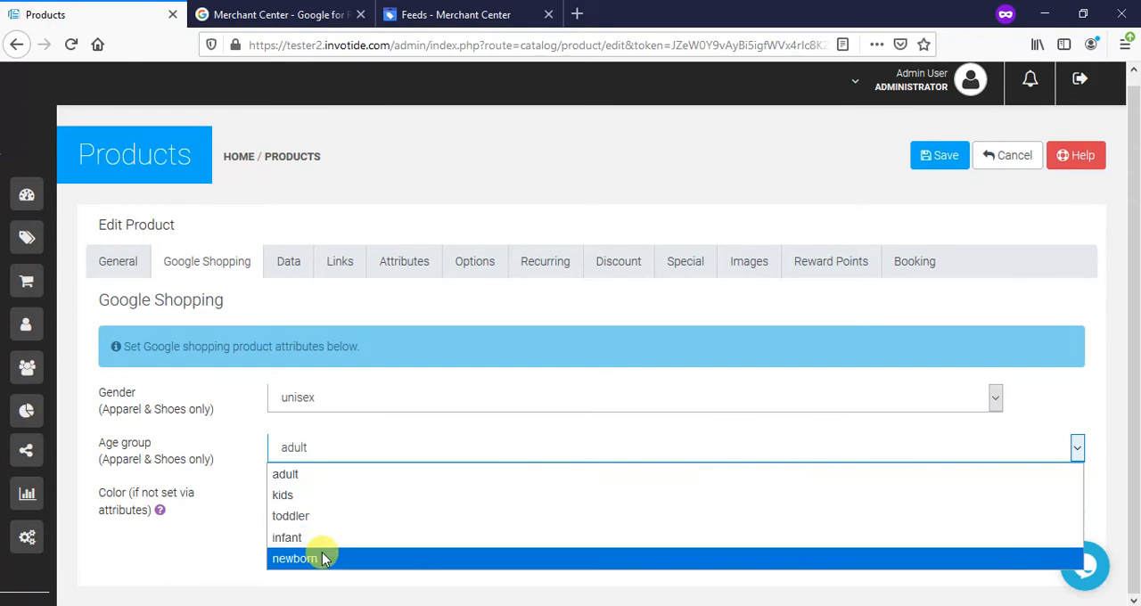
{"action": "left_click", "coordinate": [327, 496]}
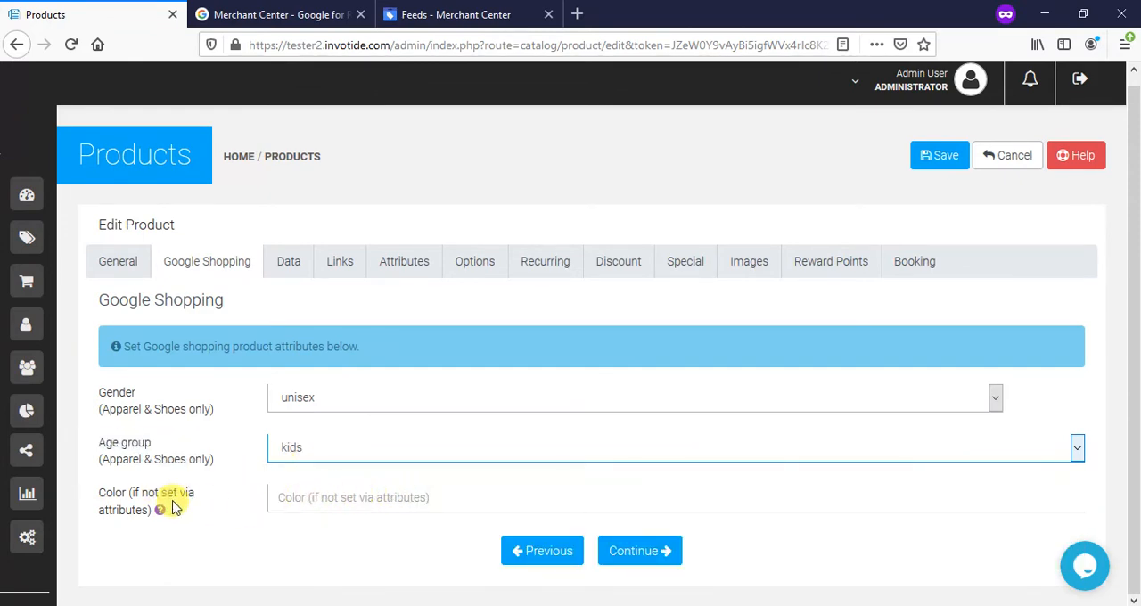
{"action": "left_click", "coordinate": [325, 497]}
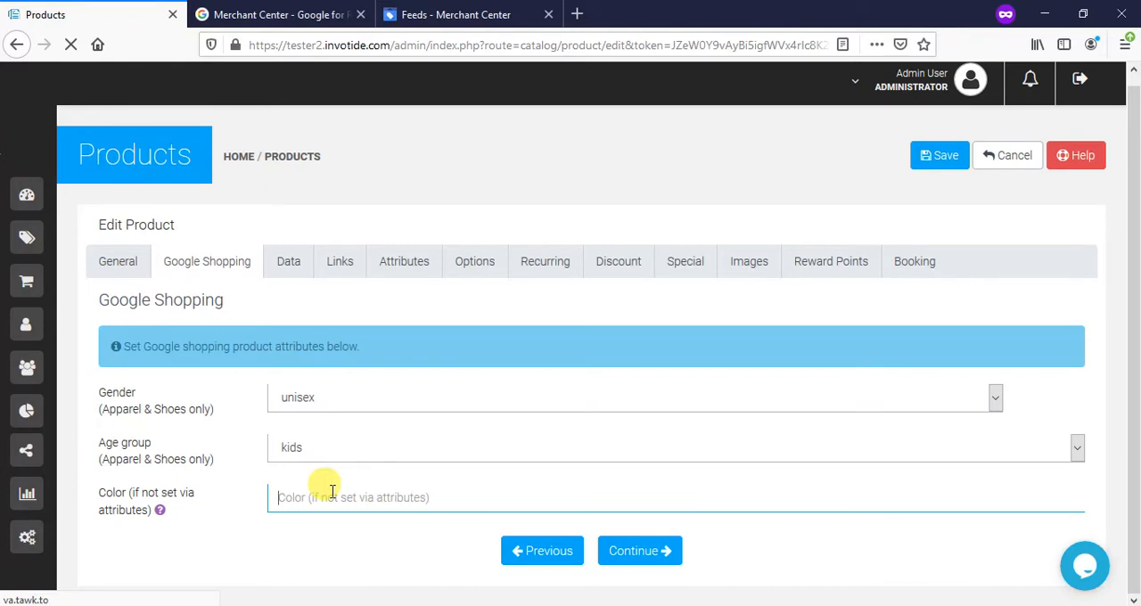
{"action": "type", "text": "White"}
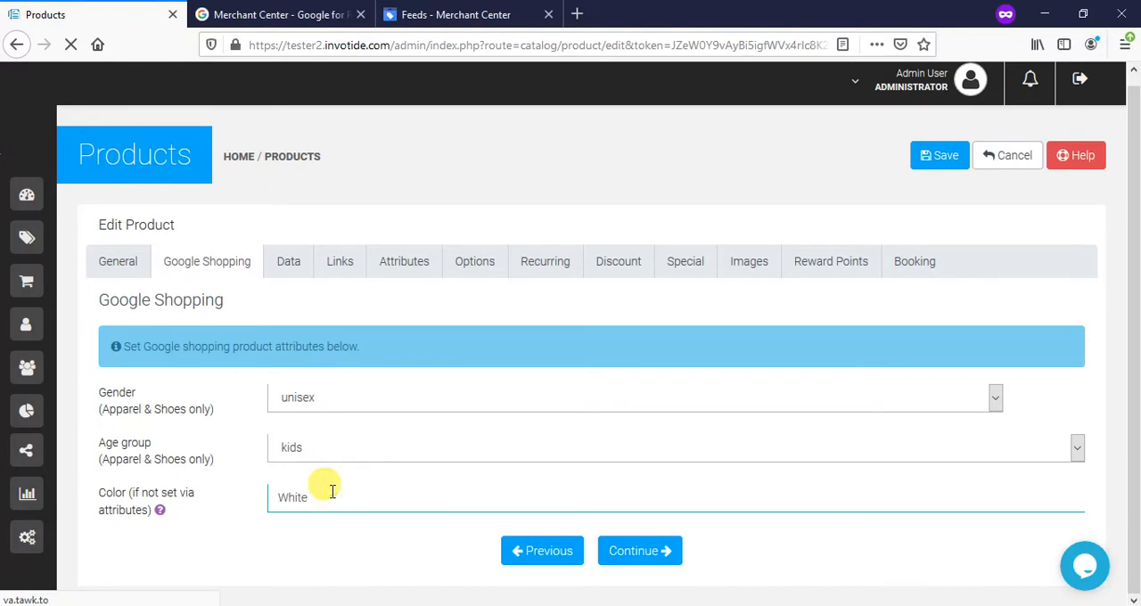
{"action": "key", "text": "BackSpace"}
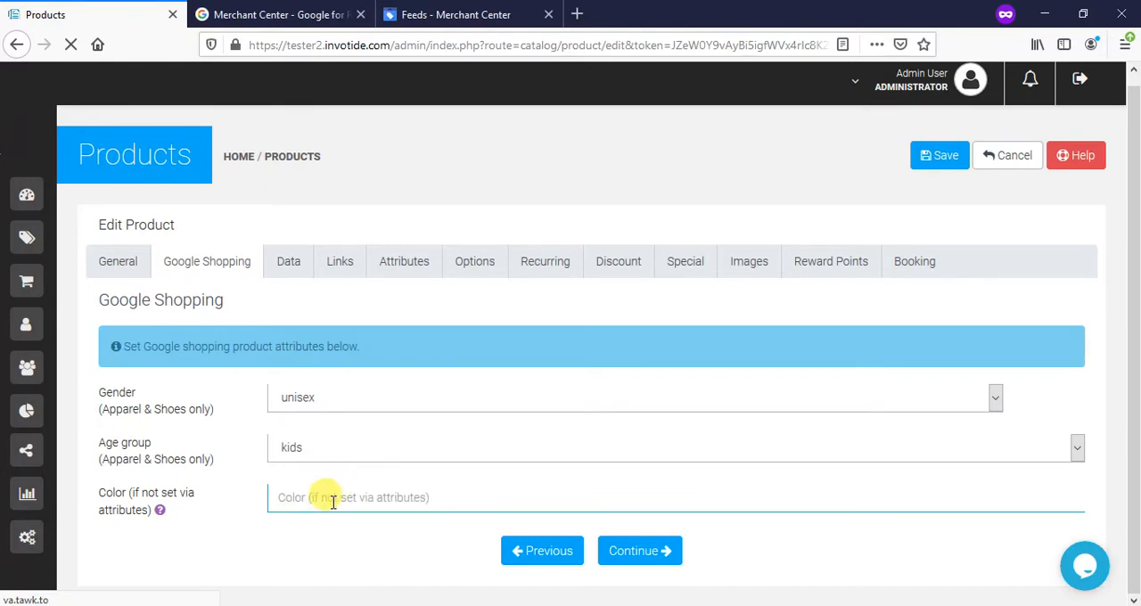
{"action": "left_click", "coordinate": [944, 160]}
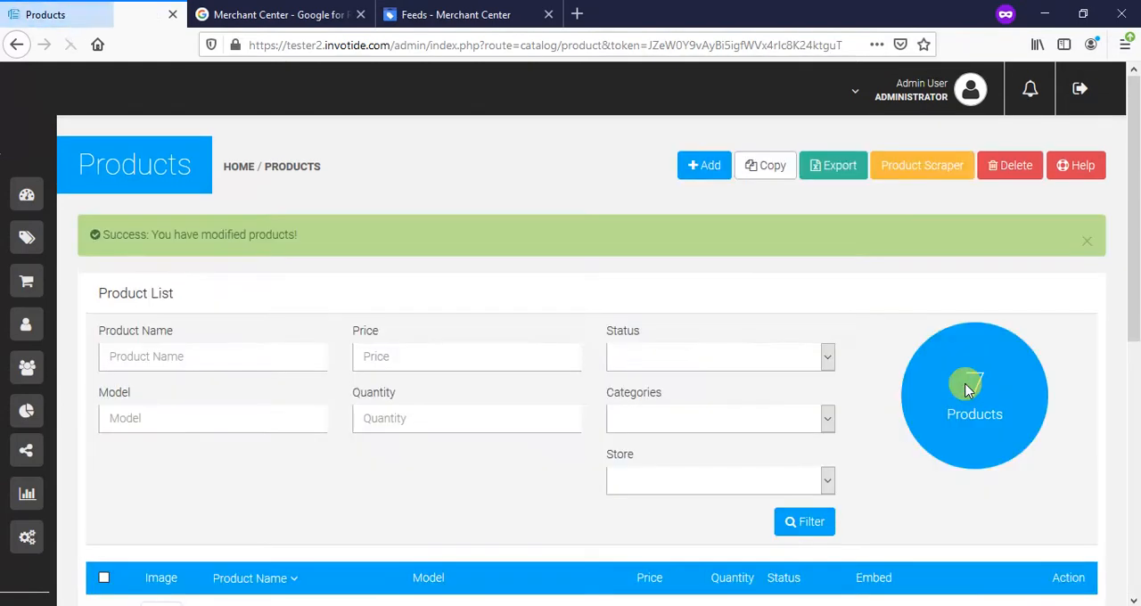
- Set Product 2's Google Shopping gender to male and age group to adult with no color, and save the product
{"action": "scroll", "coordinate": [967, 389], "scroll_direction": "down", "scroll_amount": 3}
{"action": "scroll", "coordinate": [967, 390], "scroll_direction": "down", "scroll_amount": 3}
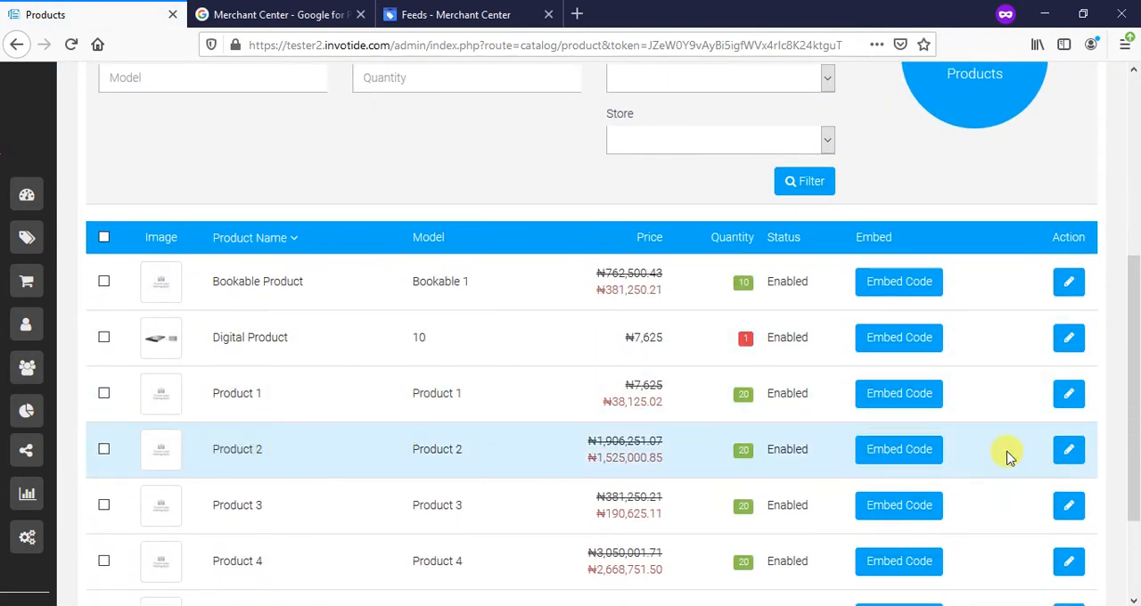
{"action": "left_click", "coordinate": [1068, 457]}
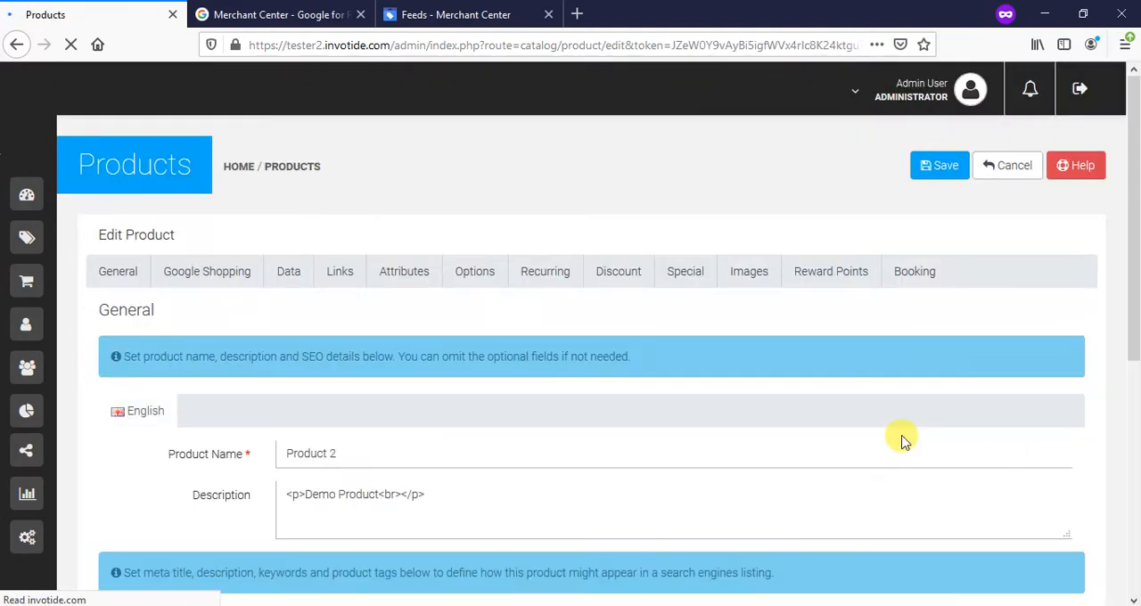
{"action": "left_click", "coordinate": [205, 283]}
{"action": "scroll", "coordinate": [303, 375], "scroll_direction": "down", "scroll_amount": 1}
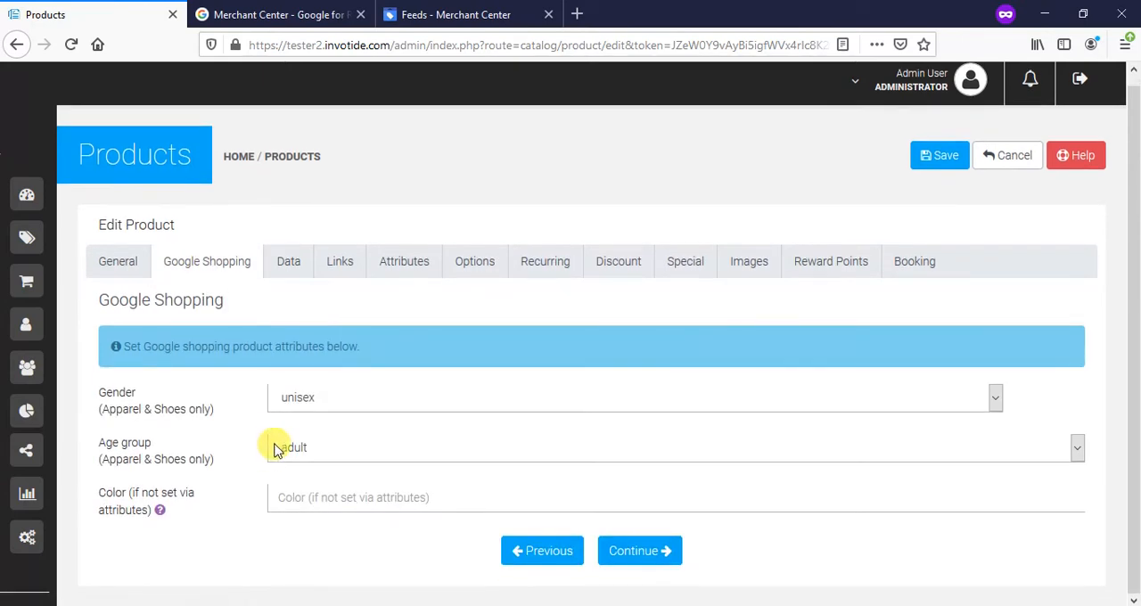
{"action": "left_click", "coordinate": [310, 400]}
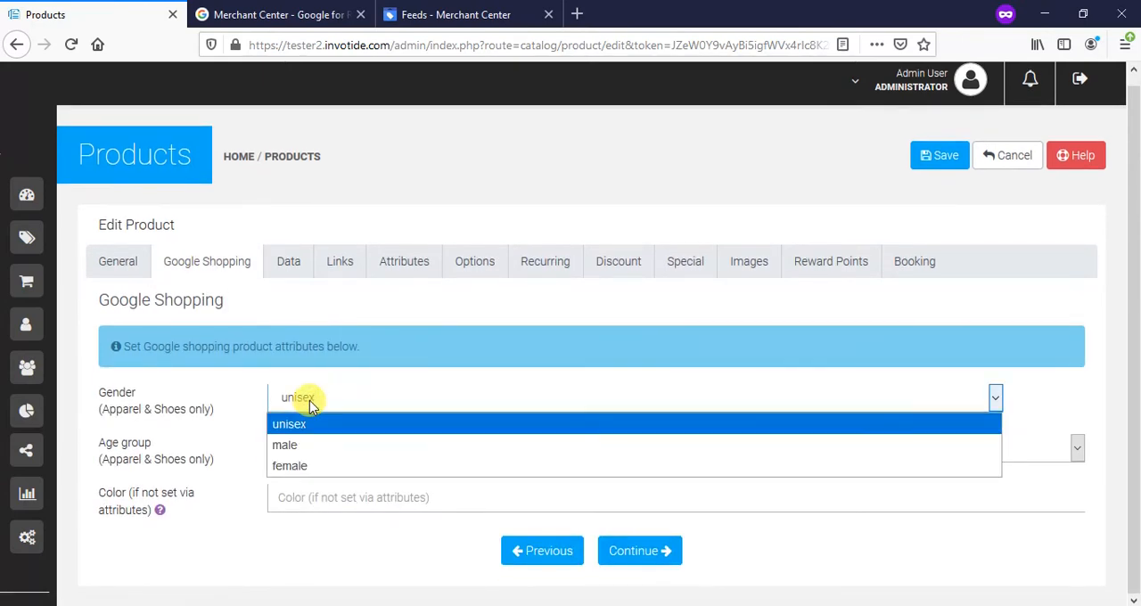
{"action": "left_click", "coordinate": [312, 454]}
{"action": "left_click", "coordinate": [309, 450]}
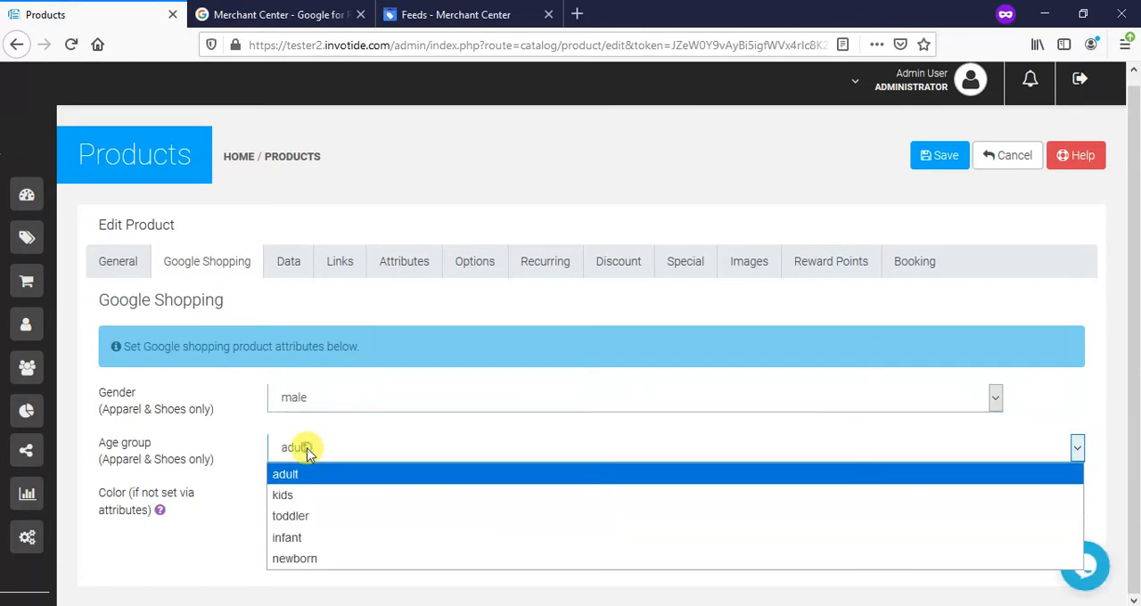
{"action": "left_click", "coordinate": [303, 478]}
{"action": "left_click", "coordinate": [304, 489]}
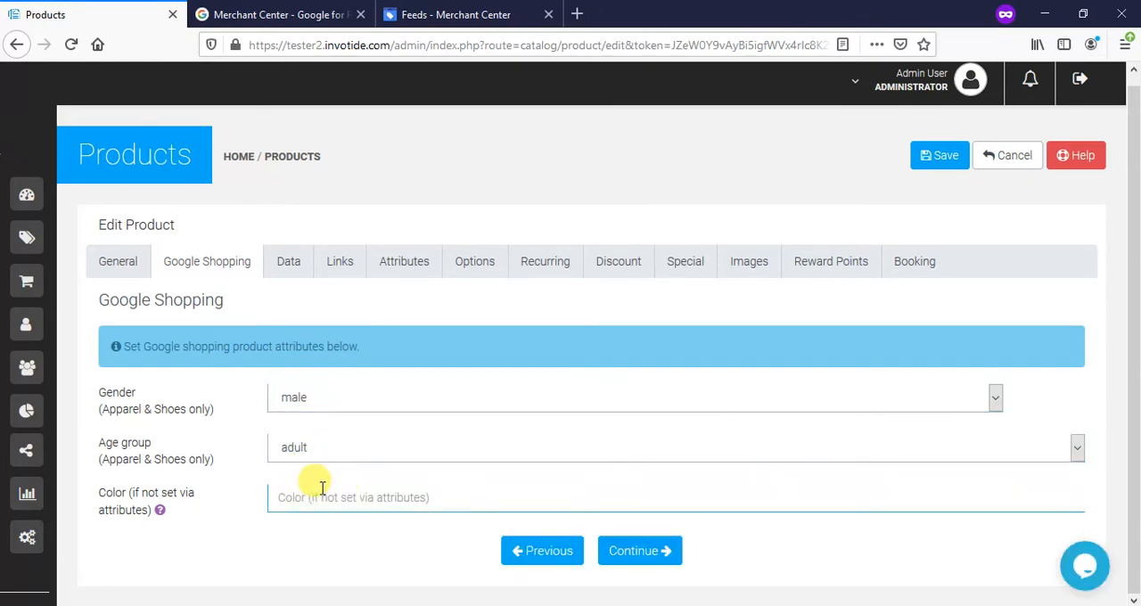
{"action": "left_click", "coordinate": [941, 157]}
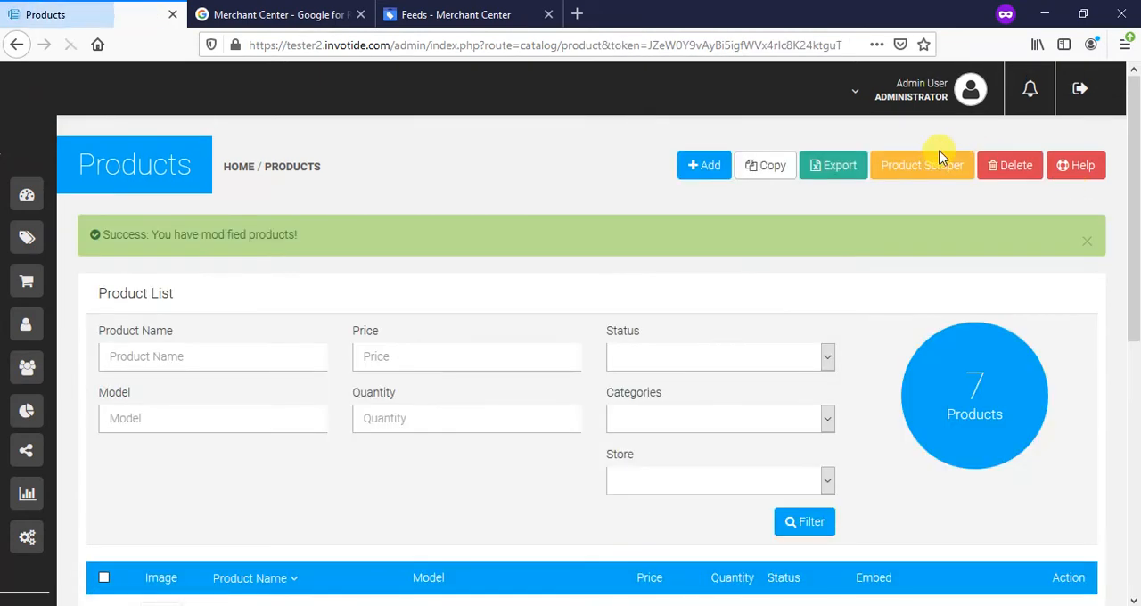
{"action": "scroll", "coordinate": [900, 230], "scroll_direction": "down", "scroll_amount": 5}
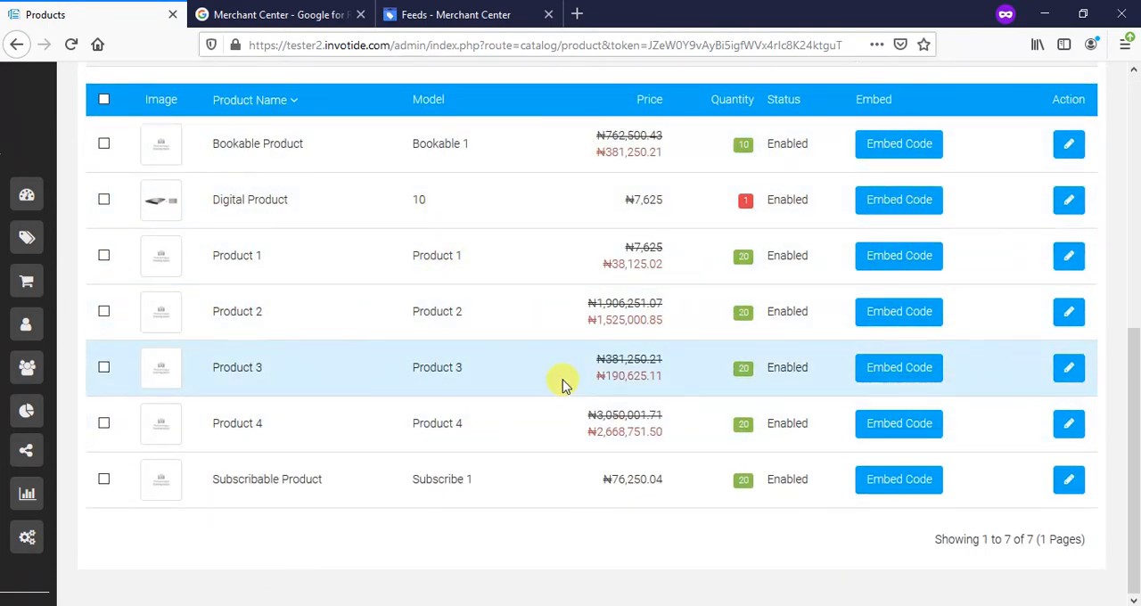
{"action": "scroll", "coordinate": [562, 383], "scroll_direction": "up", "scroll_amount": 3}
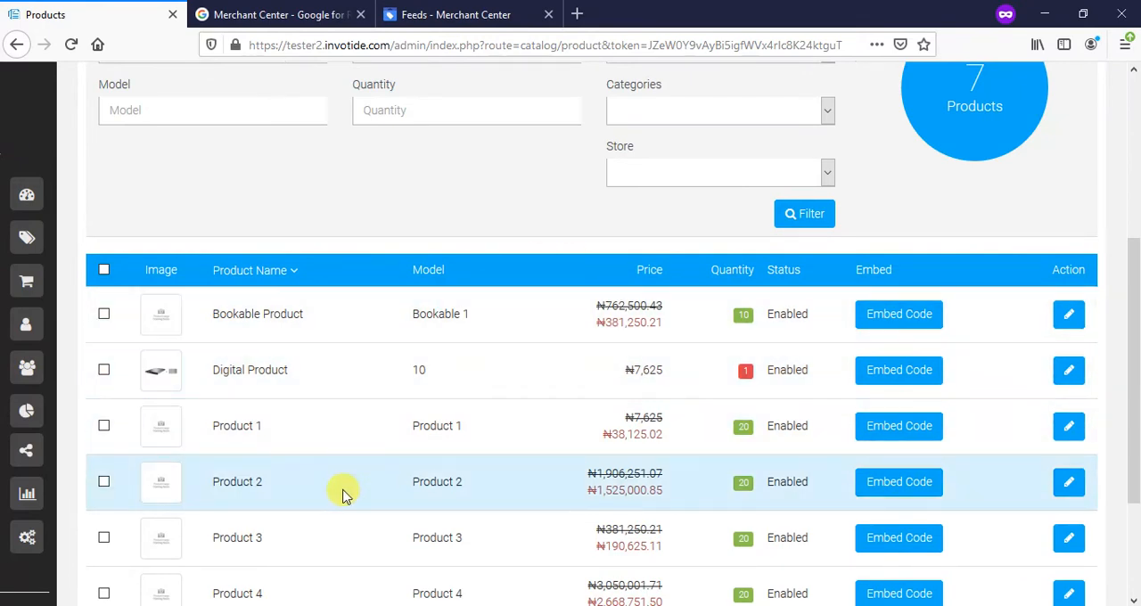
{"action": "scroll", "coordinate": [337, 517], "scroll_direction": "down", "scroll_amount": 3}
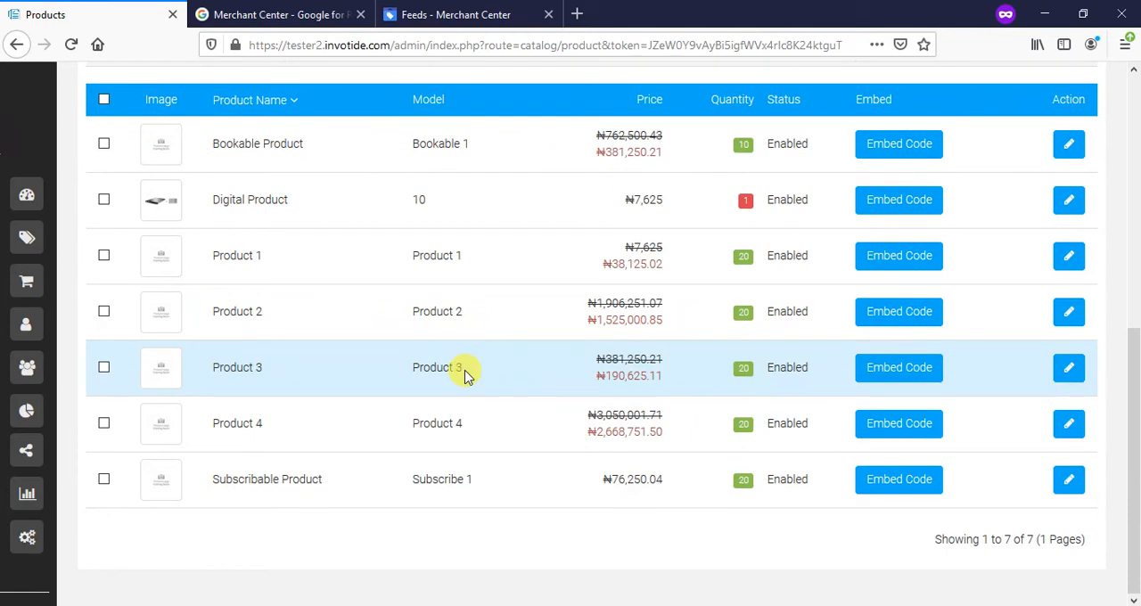
- Switch to Google Merchant Center, open the primary feed Product Feed and fetch it immediately
{"action": "left_click", "coordinate": [439, 15]}
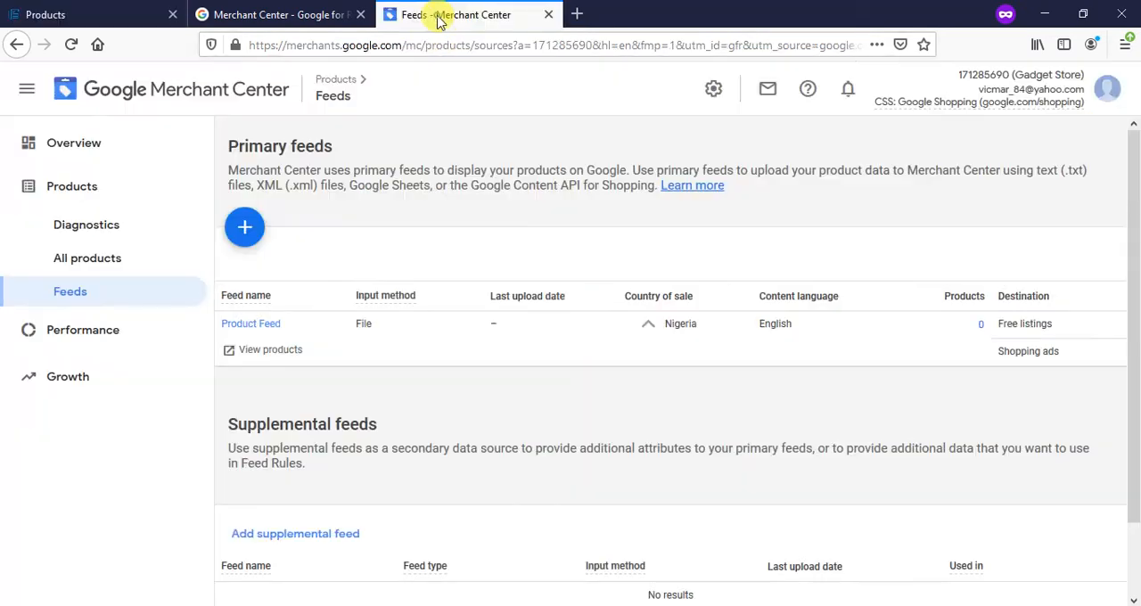
{"action": "left_click", "coordinate": [254, 353]}
{"action": "left_click", "coordinate": [257, 327]}
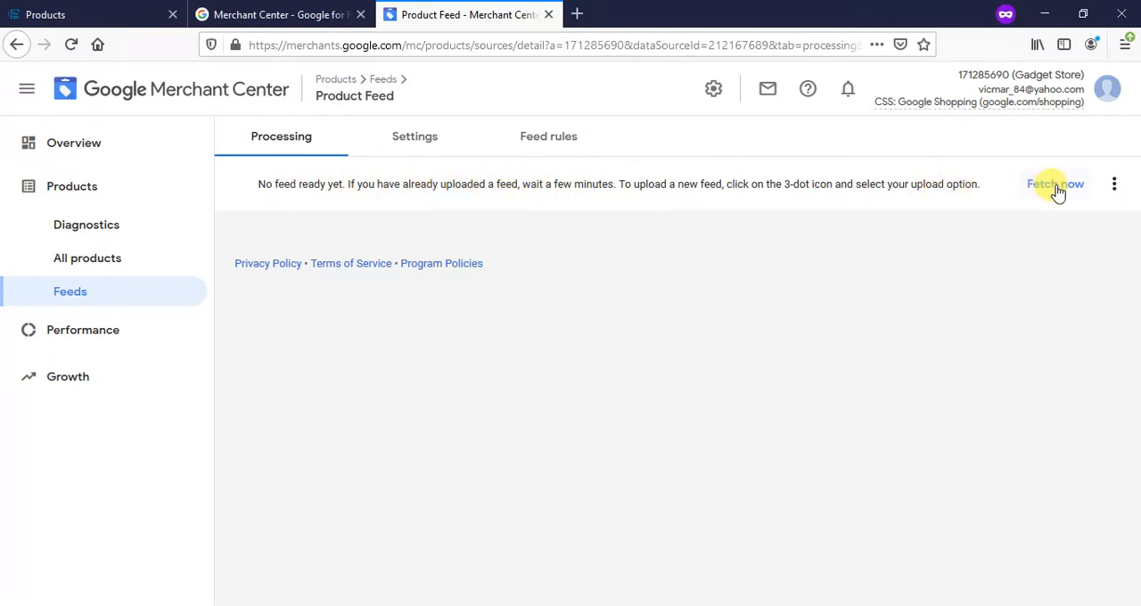
{"action": "left_click", "coordinate": [1057, 192]}
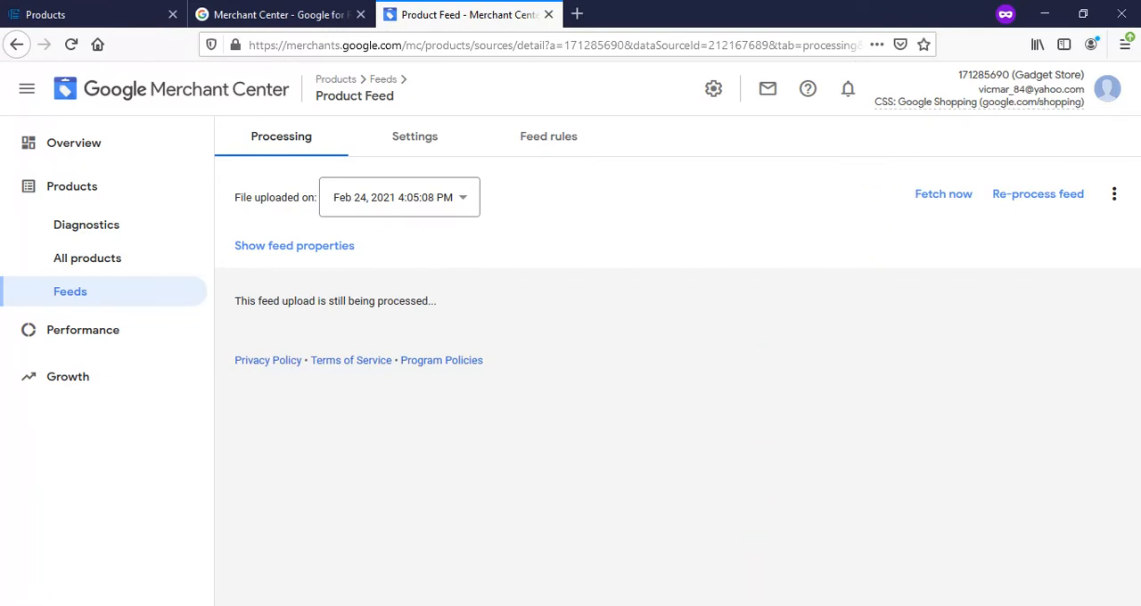
{"action": "left_click", "coordinate": [717, 605]}
{"action": "left_click", "coordinate": [612, 564]}
{"action": "left_click", "coordinate": [617, 570]}
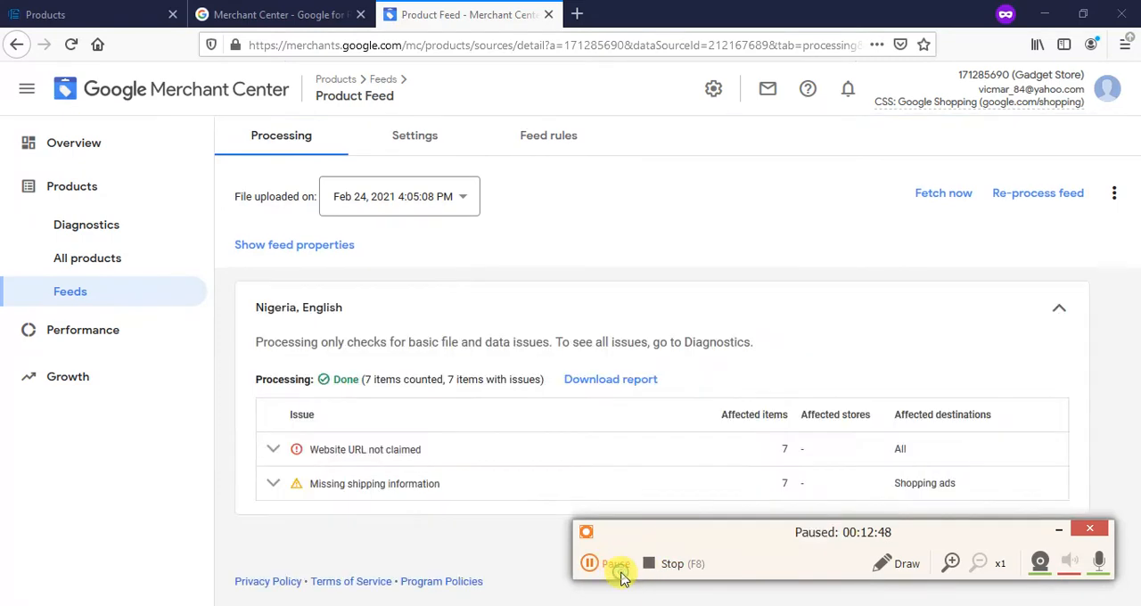
{"action": "left_click", "coordinate": [1054, 531]}
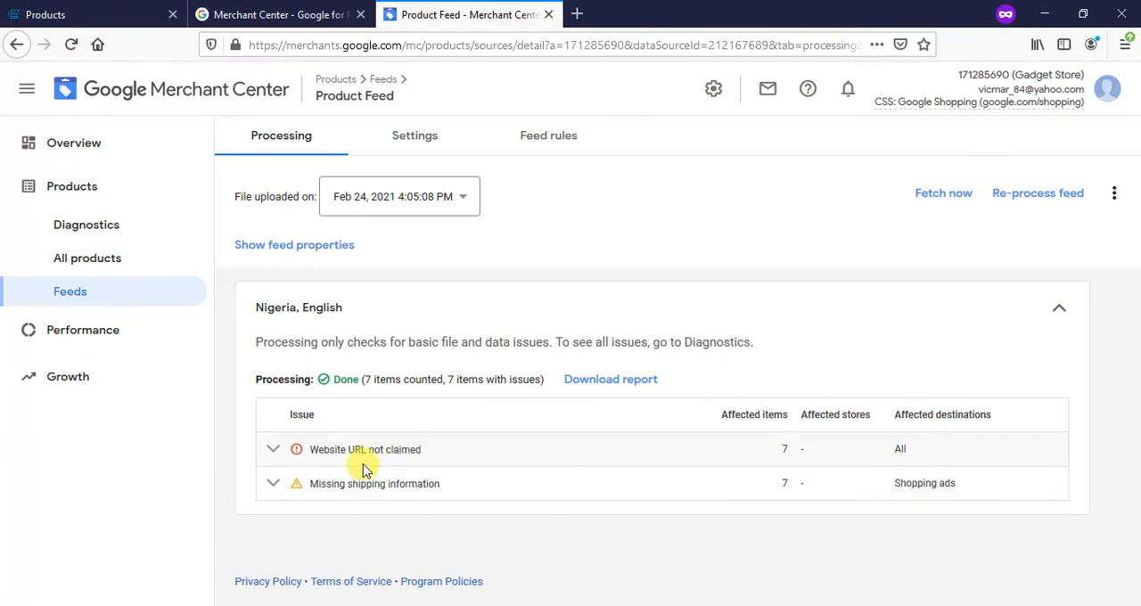
- Examine the details of the website URL and shipping information issues in the feed's processing results
{"action": "left_click", "coordinate": [275, 451]}
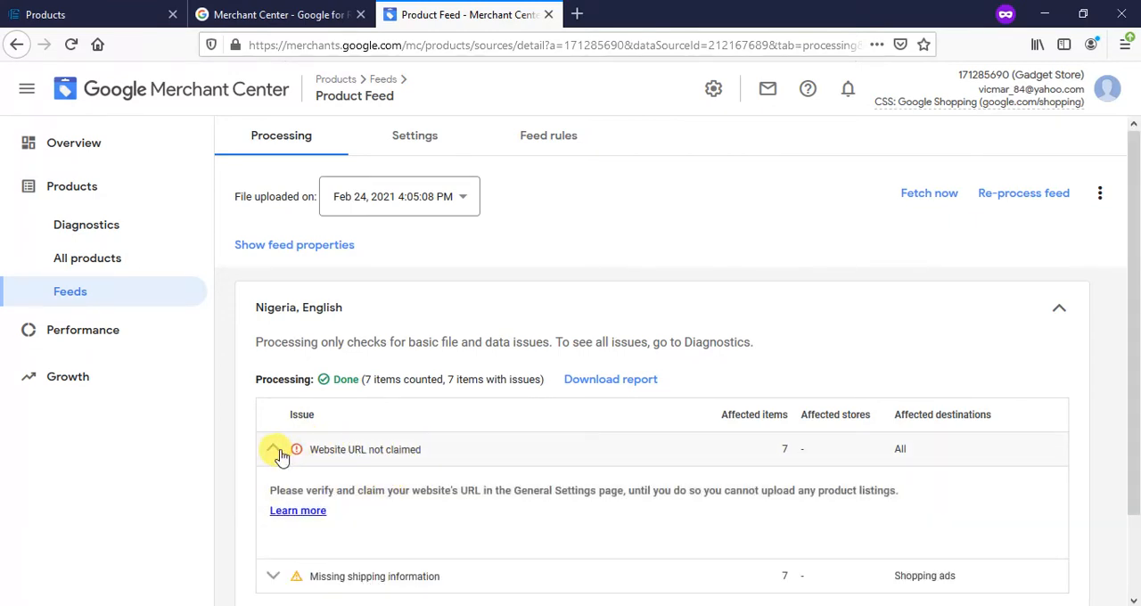
{"action": "left_click", "coordinate": [278, 452]}
{"action": "left_click", "coordinate": [273, 487]}
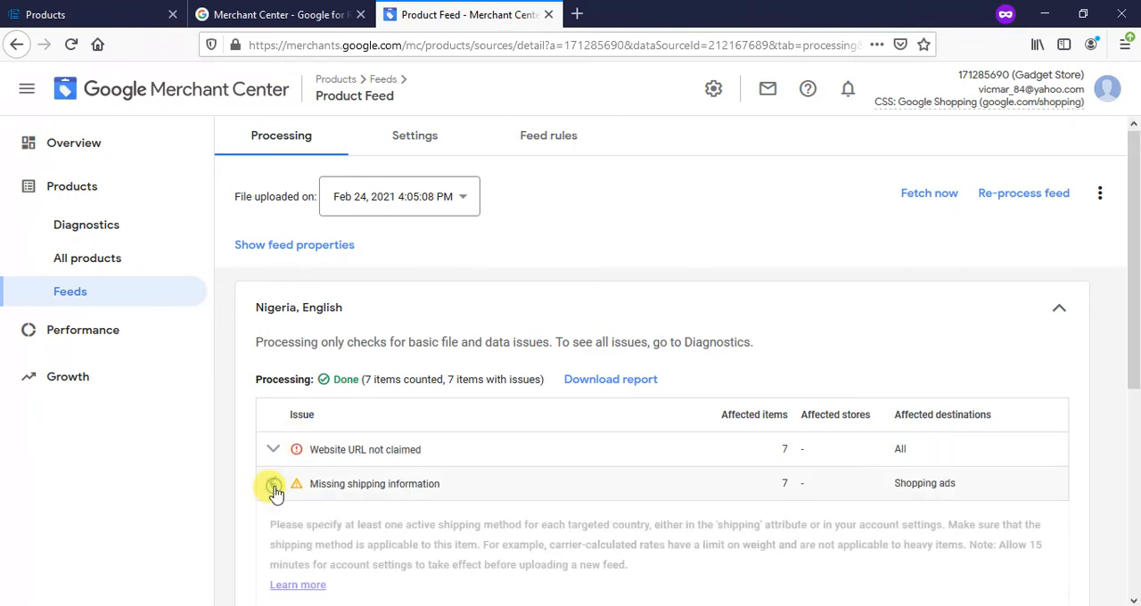
{"action": "scroll", "coordinate": [318, 466], "scroll_direction": "down", "scroll_amount": 1}
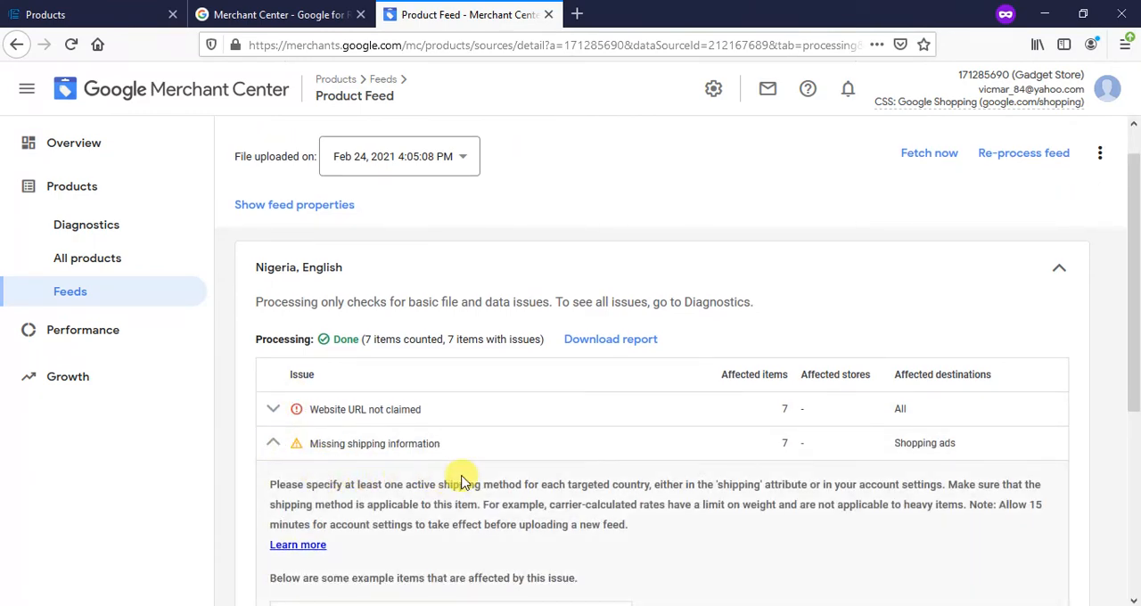
{"action": "scroll", "coordinate": [463, 482], "scroll_direction": "down", "scroll_amount": 1}
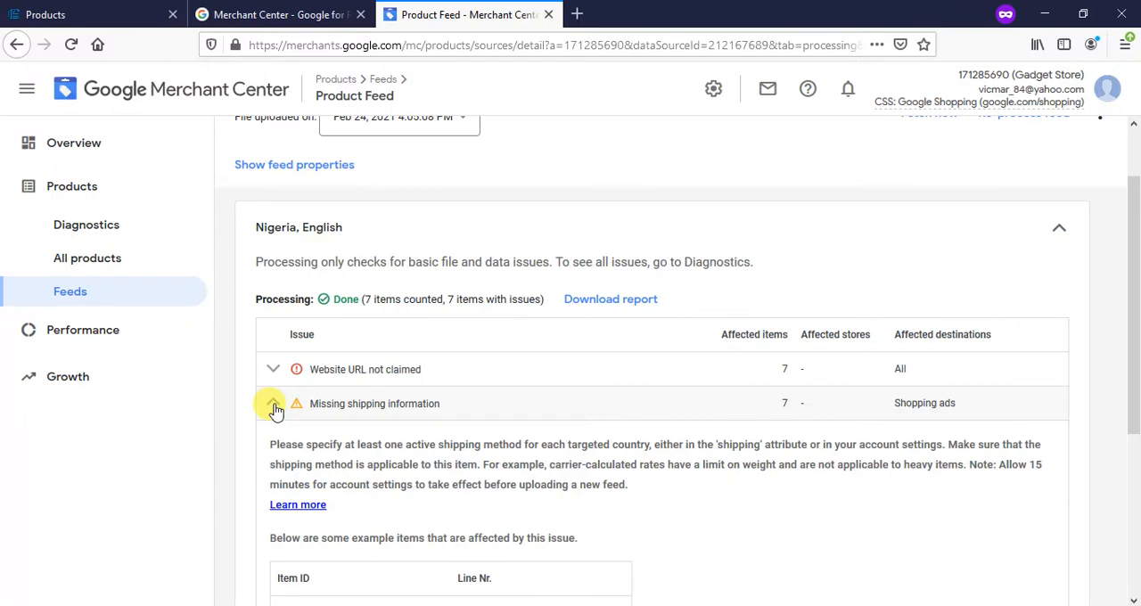
- Review the items affected by missing shipping information and the details of the unclaimed website URL issue
{"action": "scroll", "coordinate": [369, 428], "scroll_direction": "down", "scroll_amount": 6}
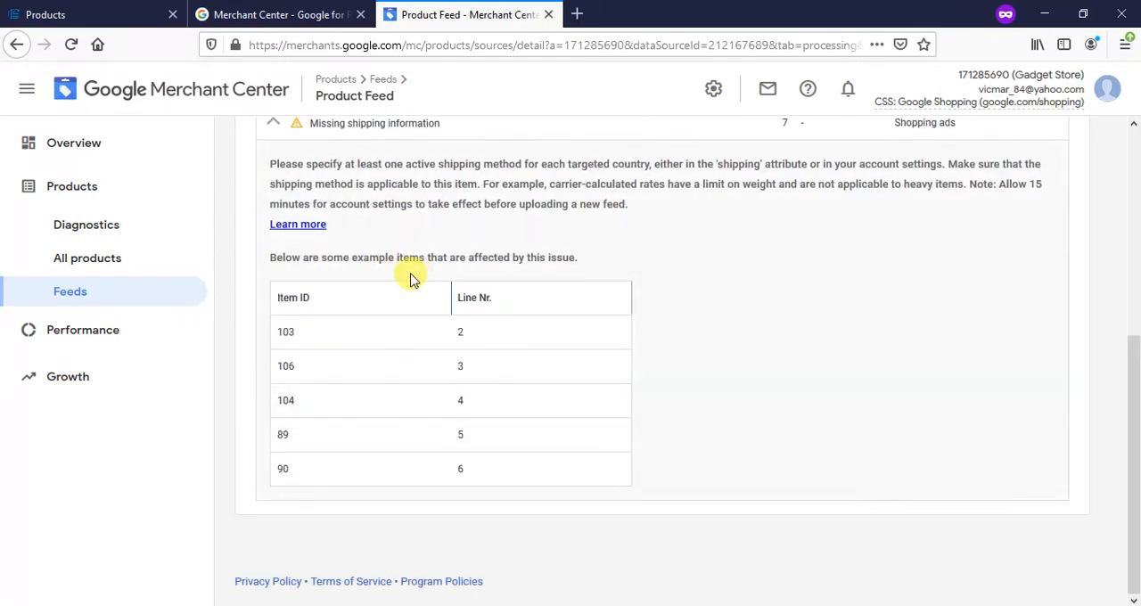
{"action": "scroll", "coordinate": [484, 437], "scroll_direction": "up", "scroll_amount": 2}
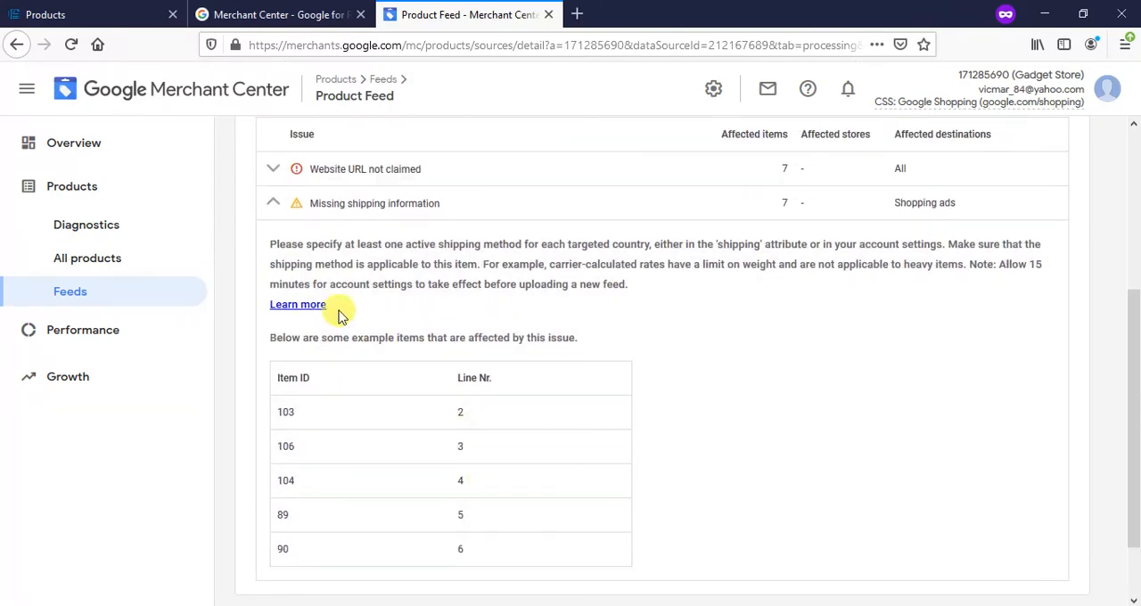
{"action": "left_click", "coordinate": [274, 207]}
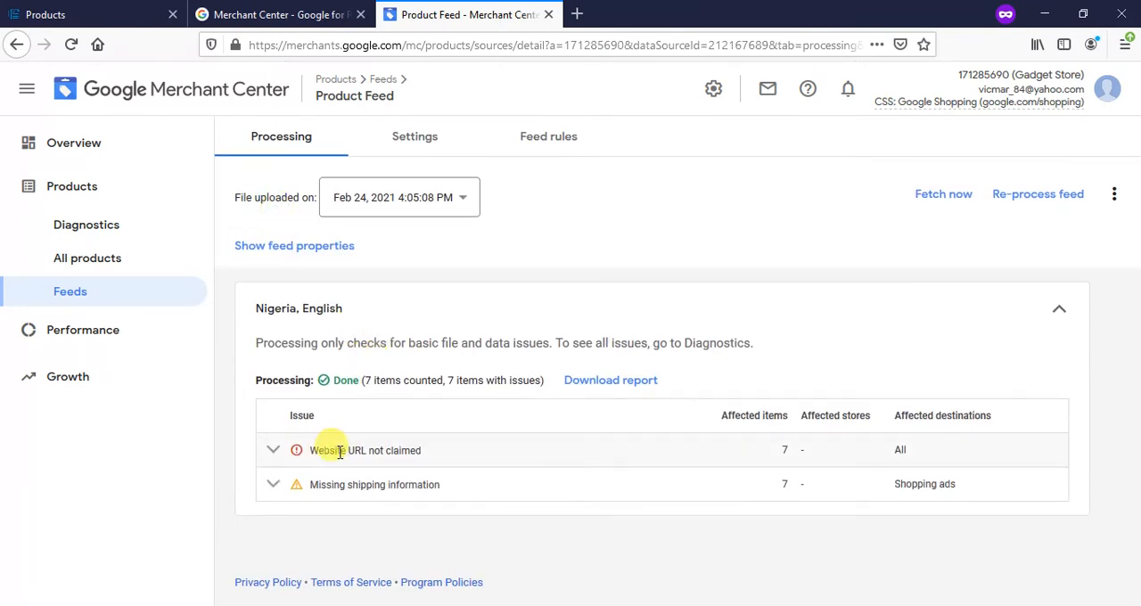
{"action": "left_click", "coordinate": [275, 450]}
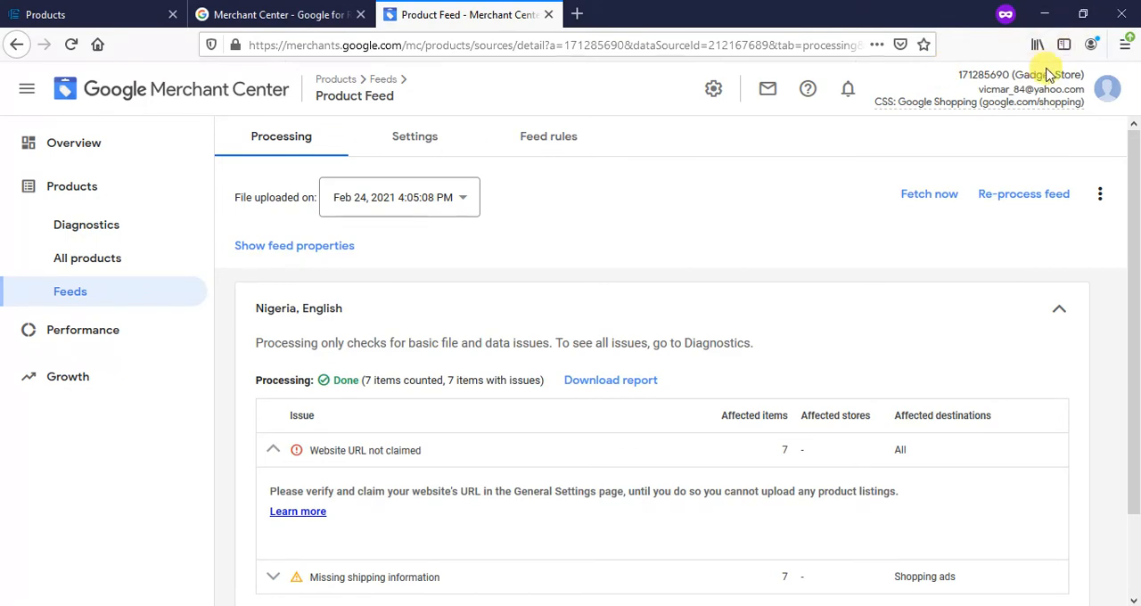
- Open the website settings within the Merchant Center account's business information
{"action": "left_click", "coordinate": [1105, 90]}
{"action": "left_click", "coordinate": [1105, 90]}
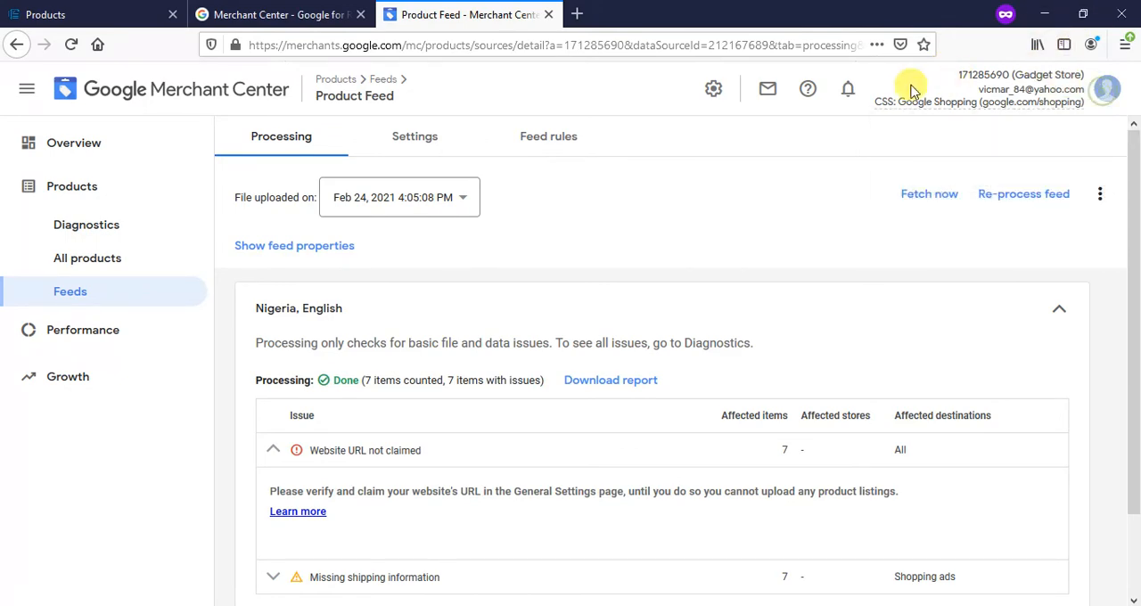
{"action": "left_click", "coordinate": [713, 89]}
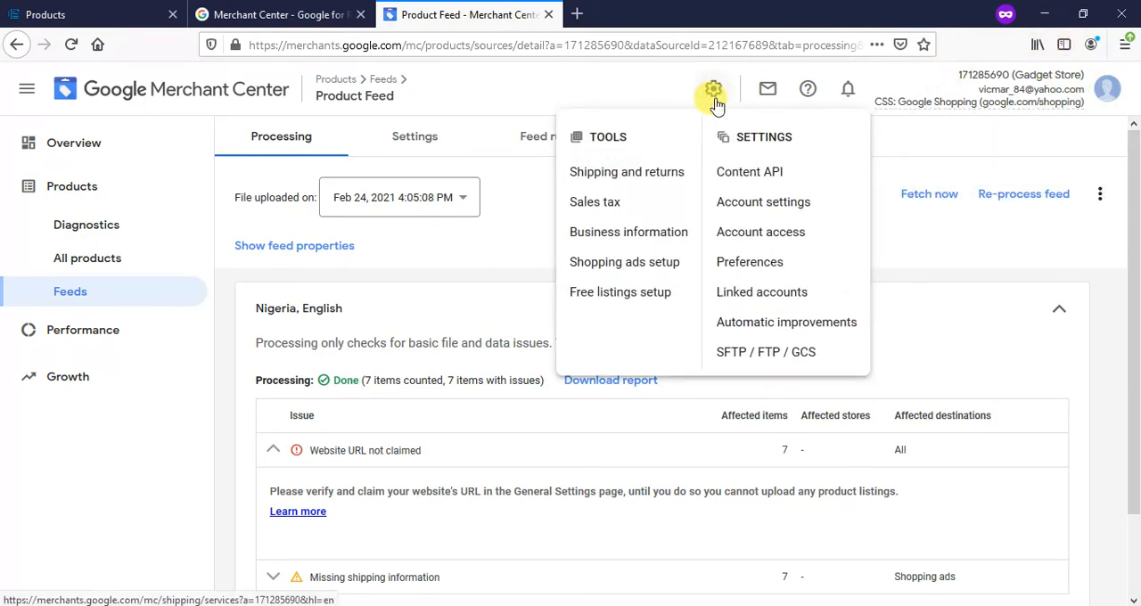
{"action": "left_click", "coordinate": [681, 237]}
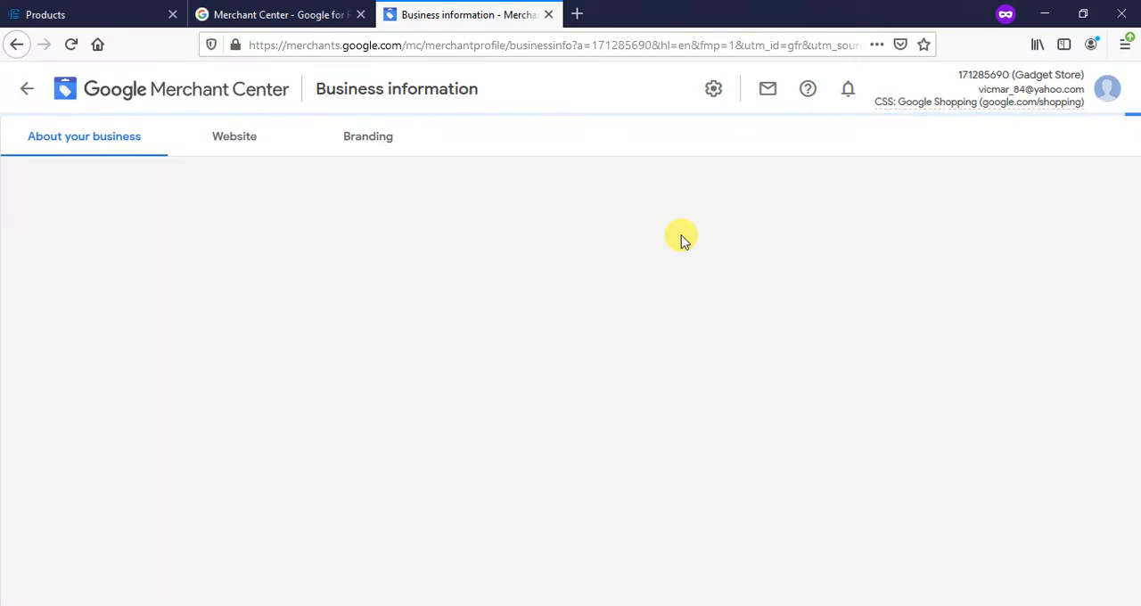
{"action": "scroll", "coordinate": [681, 241], "scroll_direction": "down", "scroll_amount": 2}
{"action": "scroll", "coordinate": [682, 241], "scroll_direction": "up", "scroll_amount": 2}
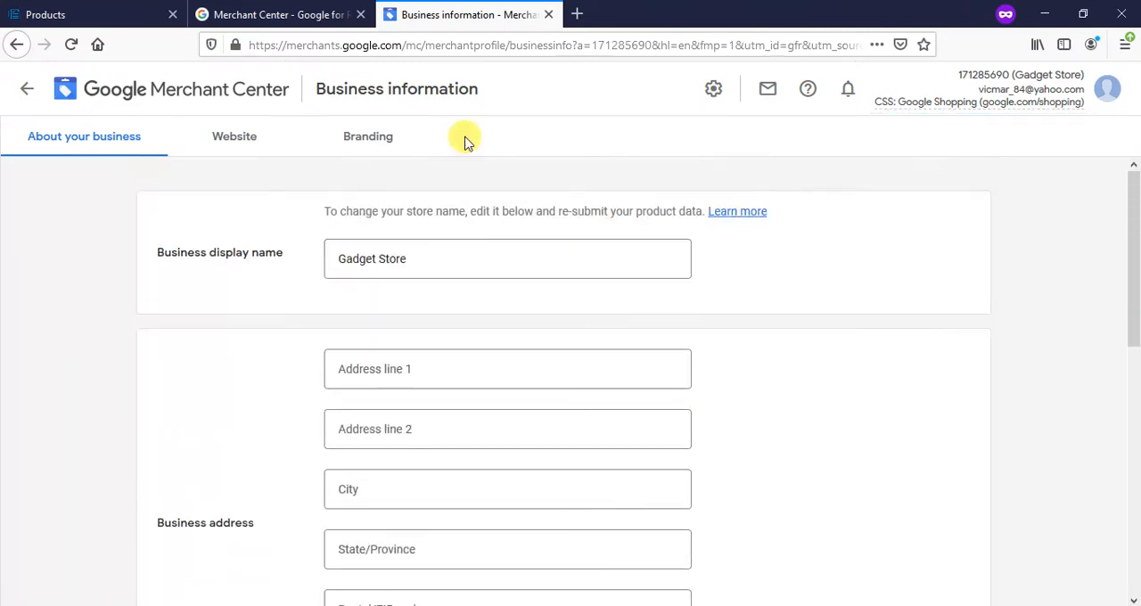
{"action": "left_click", "coordinate": [230, 143]}
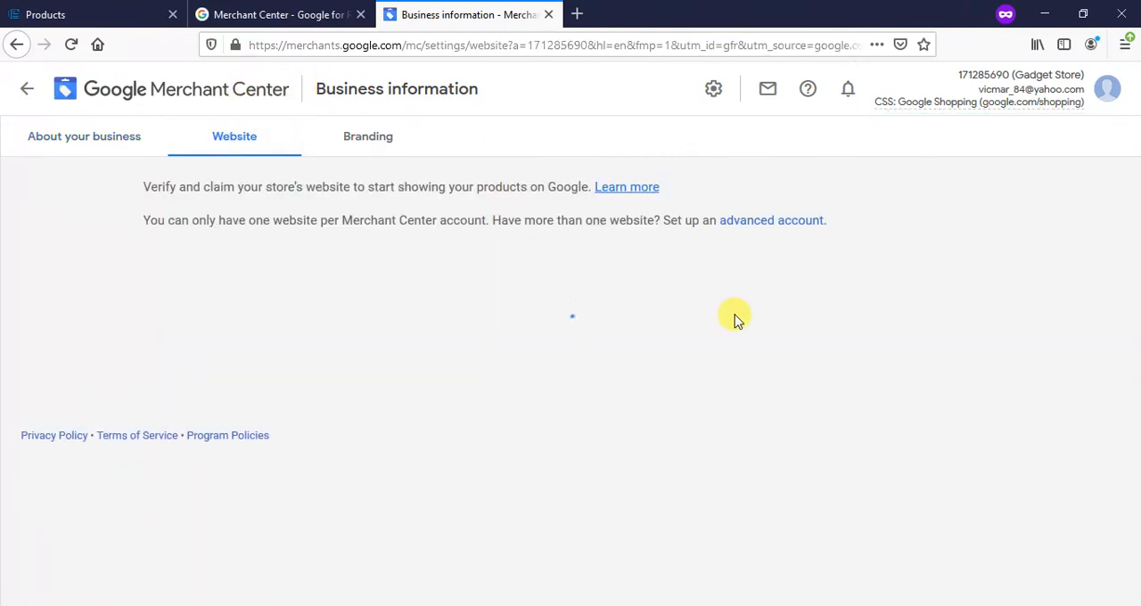
- Examine the store's website address, its verification and claim status, and the available website verification methods
{"action": "scroll", "coordinate": [736, 311], "scroll_direction": "down", "scroll_amount": 3}
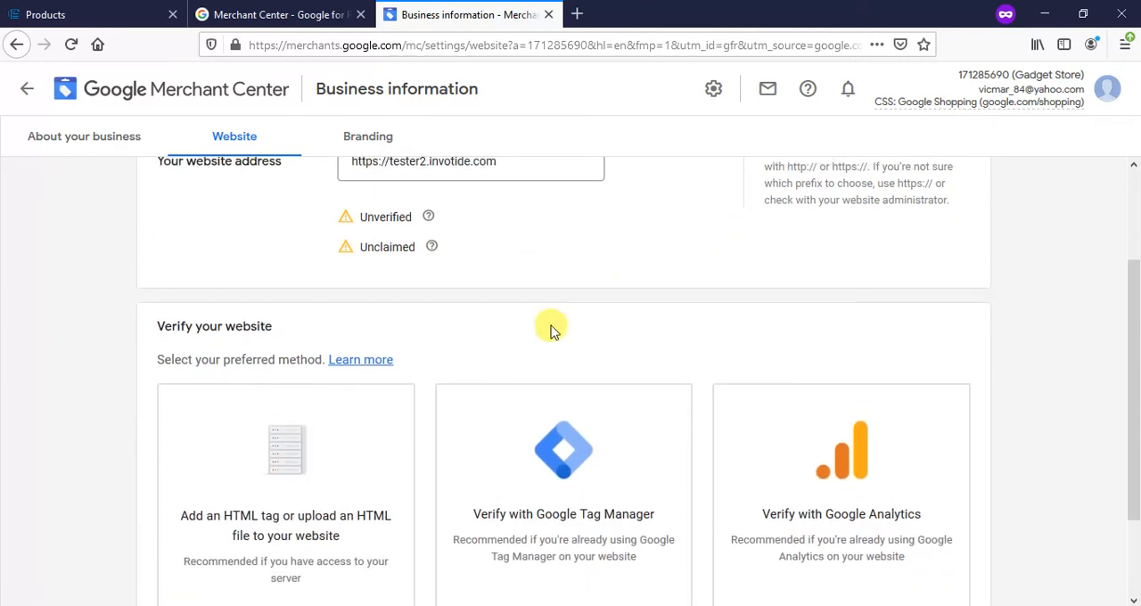
{"action": "scroll", "coordinate": [550, 331], "scroll_direction": "up", "scroll_amount": 1}
{"action": "left_click", "coordinate": [522, 224]}
{"action": "scroll", "coordinate": [543, 344], "scroll_direction": "down", "scroll_amount": 1}
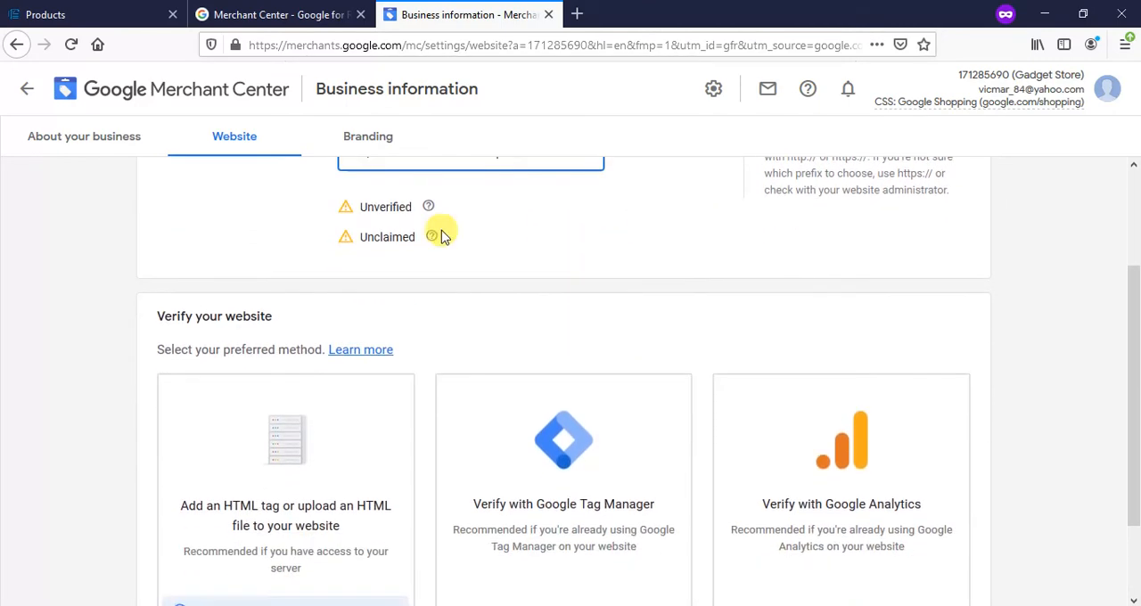
{"action": "scroll", "coordinate": [481, 303], "scroll_direction": "up", "scroll_amount": 1}
{"action": "scroll", "coordinate": [451, 309], "scroll_direction": "down", "scroll_amount": 1}
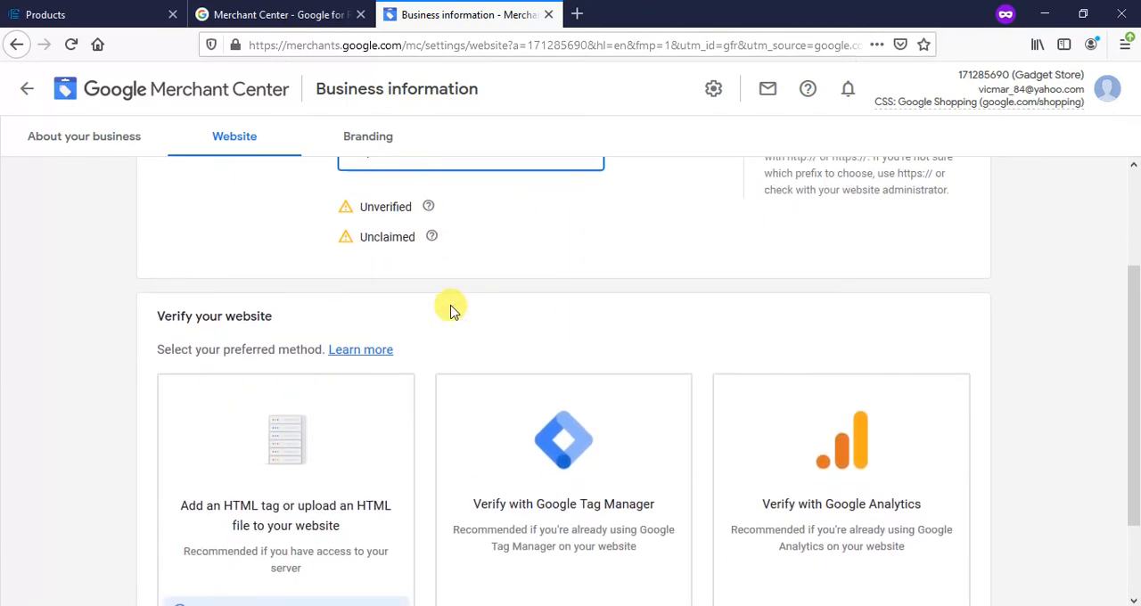
{"action": "scroll", "coordinate": [448, 309], "scroll_direction": "down", "scroll_amount": 1}
{"action": "scroll", "coordinate": [450, 309], "scroll_direction": "up", "scroll_amount": 1}
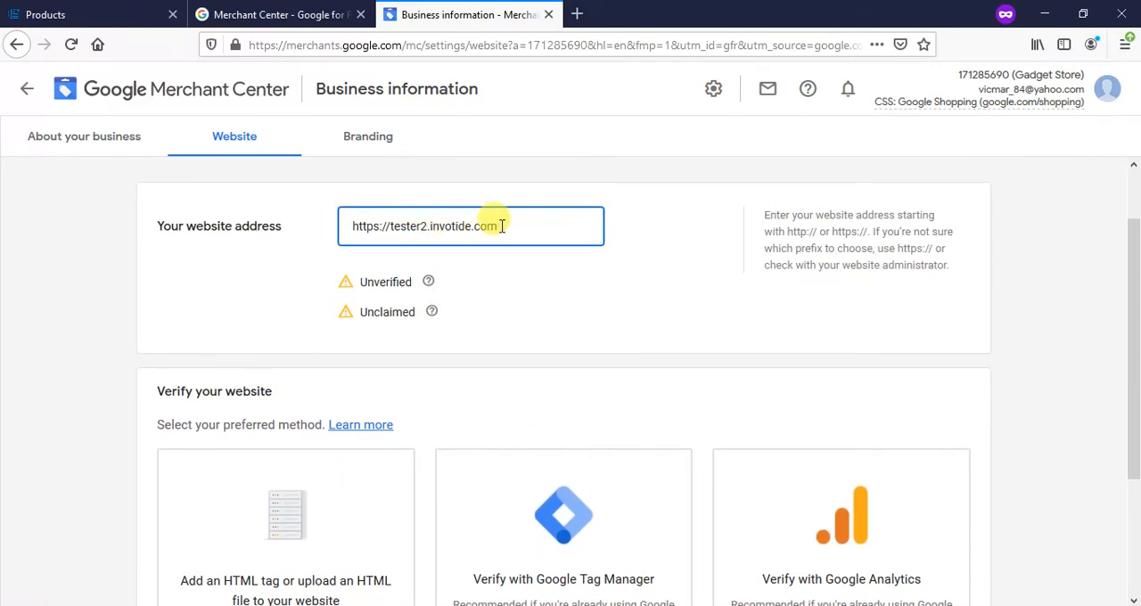
{"action": "scroll", "coordinate": [502, 226], "scroll_direction": "down", "scroll_amount": 2}
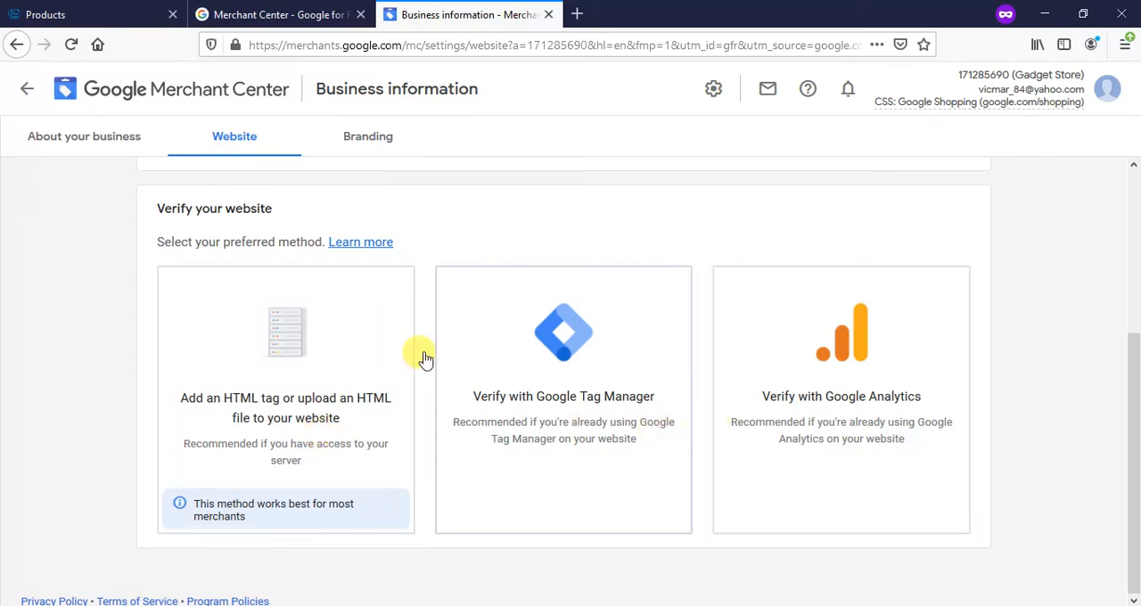
- Choose website verification by adding an HTML tag and copy the generated google-site-verification meta tag
{"action": "left_click", "coordinate": [253, 403]}
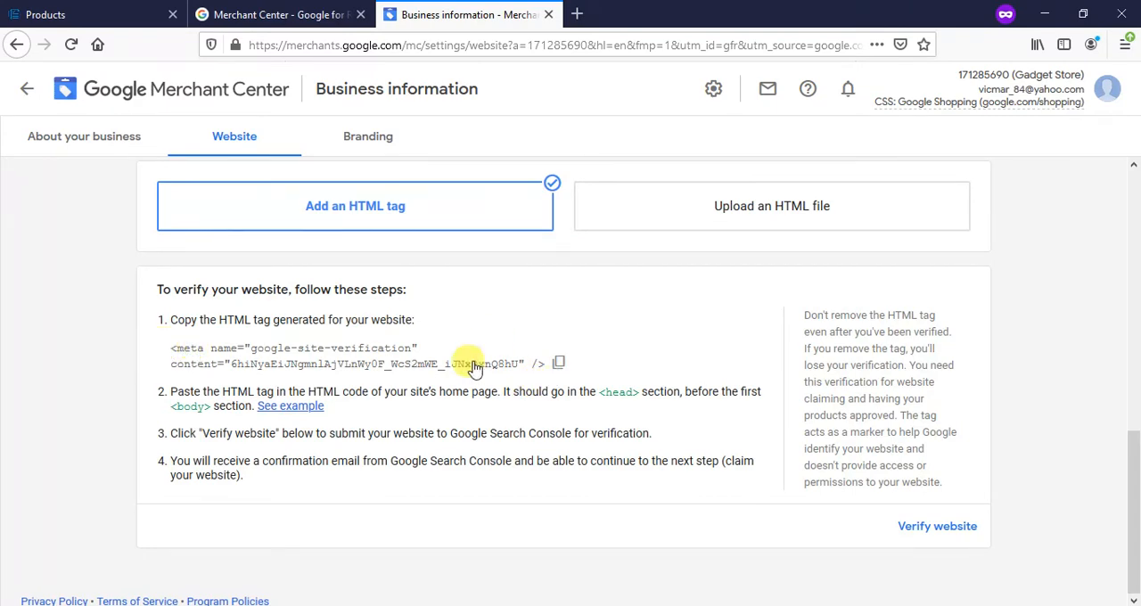
{"action": "left_click", "coordinate": [562, 363]}
{"action": "left_click", "coordinate": [558, 364]}
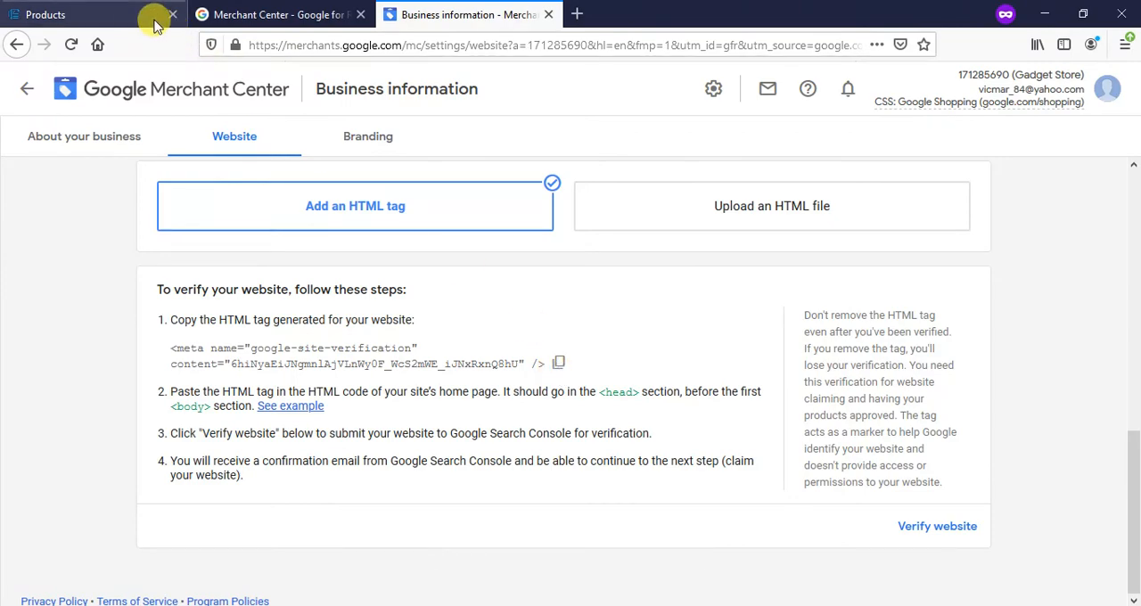
- Switch to the Invotide store admin and open the default store, Your Store, for editing from the store settings
{"action": "left_click", "coordinate": [132, 12]}
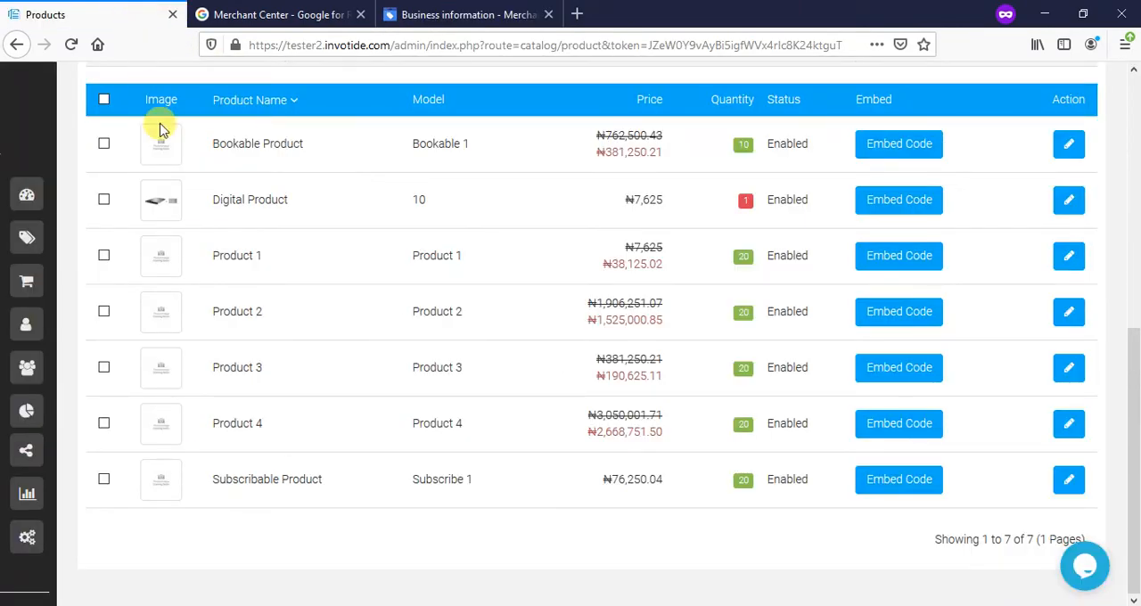
{"action": "scroll", "coordinate": [255, 265], "scroll_direction": "up", "scroll_amount": 3}
{"action": "mouse_move", "coordinate": [10, 161]}
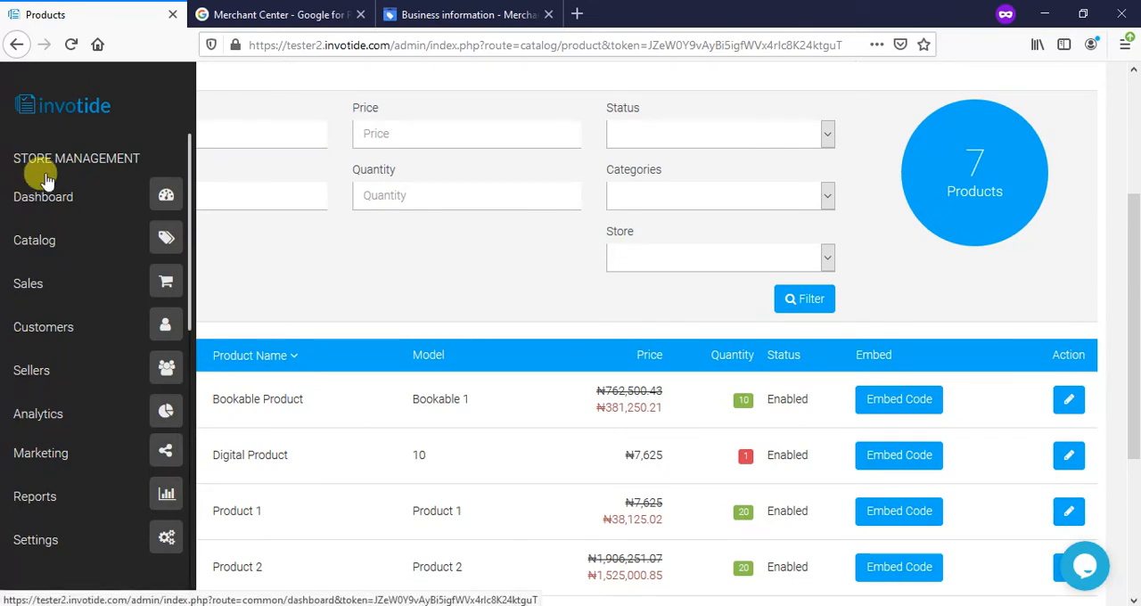
{"action": "scroll", "coordinate": [64, 186], "scroll_direction": "down", "scroll_amount": 3}
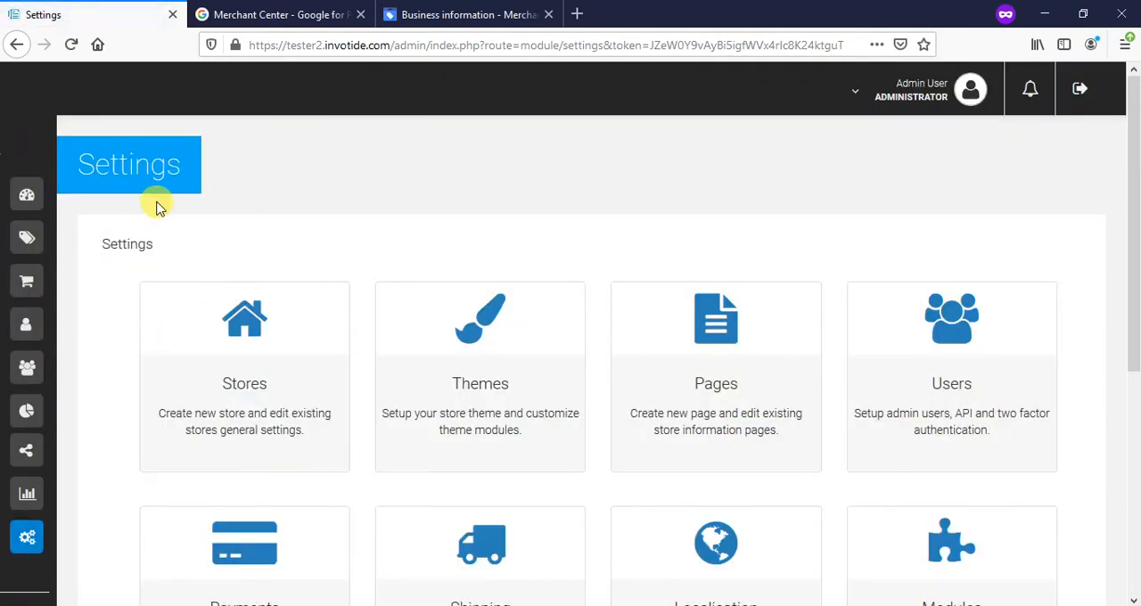
{"action": "scroll", "coordinate": [205, 259], "scroll_direction": "down", "scroll_amount": 2}
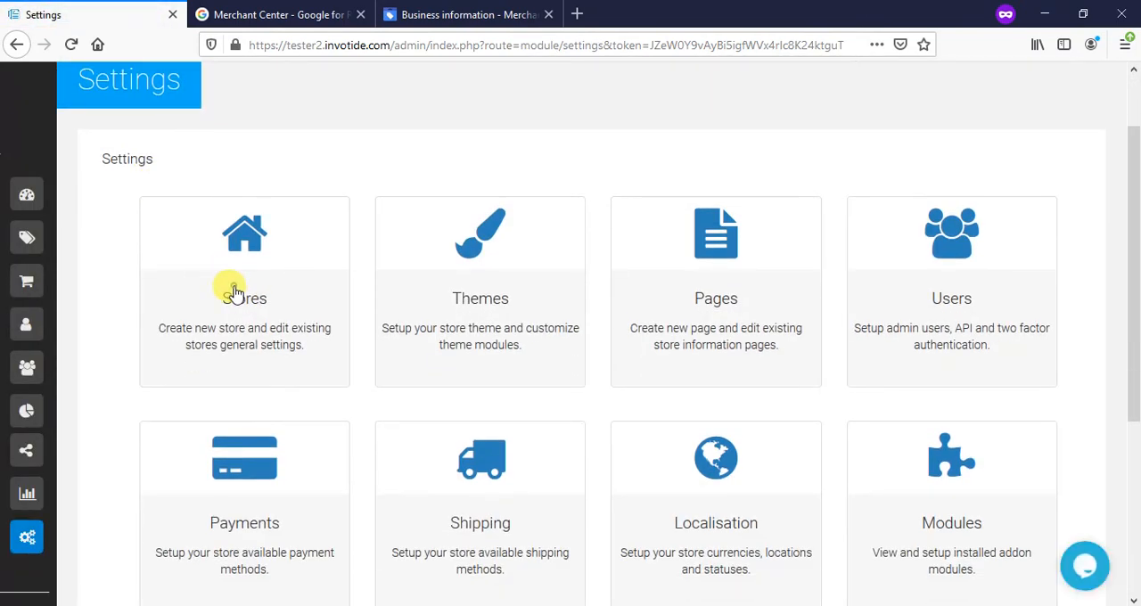
{"action": "left_click", "coordinate": [233, 292]}
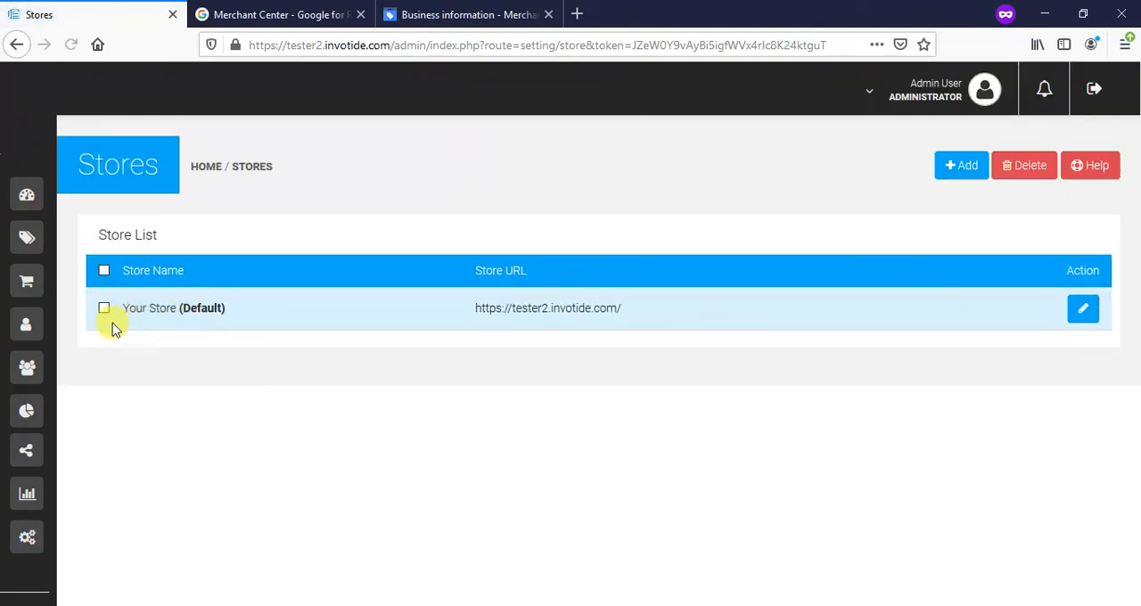
{"action": "left_click", "coordinate": [1084, 312]}
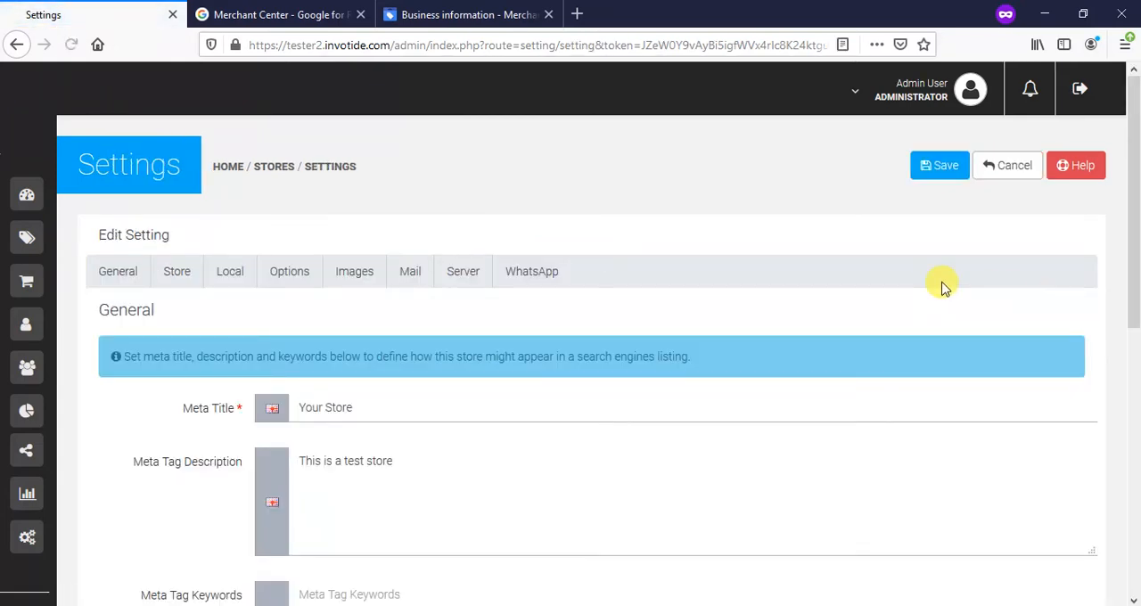
- Paste the Google site verification tag into the store's Head Section and save the settings
{"action": "scroll", "coordinate": [453, 234], "scroll_direction": "down", "scroll_amount": 1}
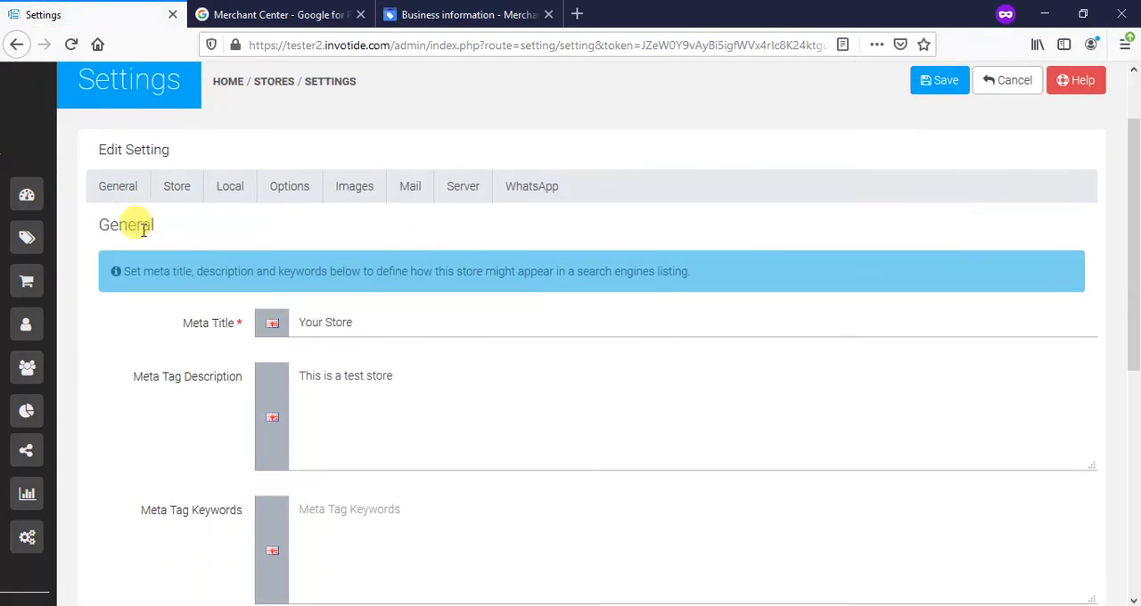
{"action": "scroll", "coordinate": [240, 249], "scroll_direction": "down", "scroll_amount": 5}
{"action": "left_click", "coordinate": [355, 283]}
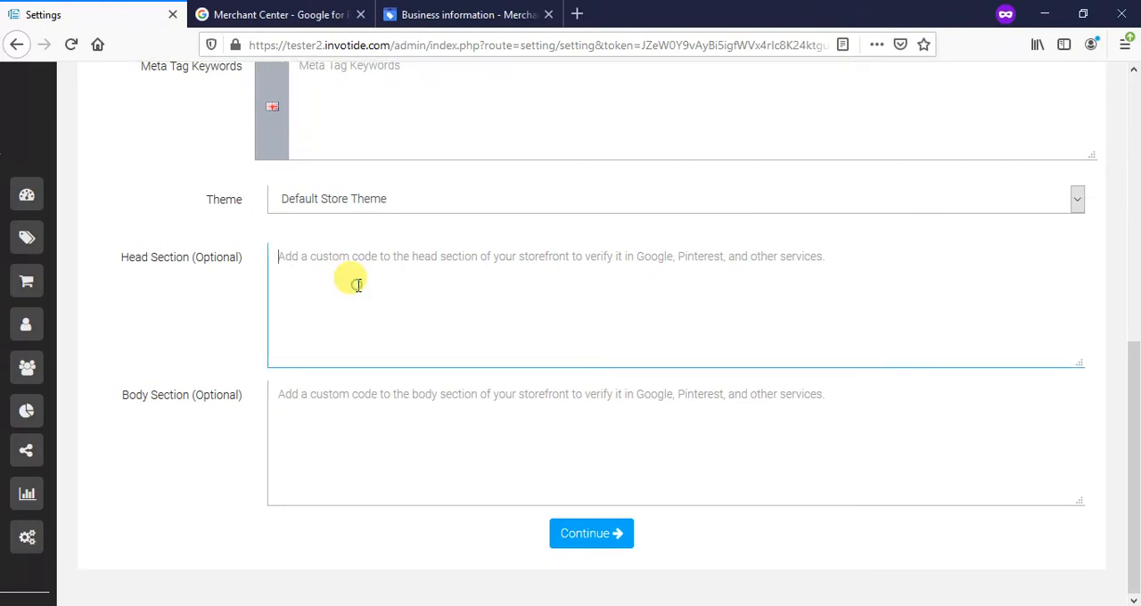
{"action": "right_click", "coordinate": [357, 285]}
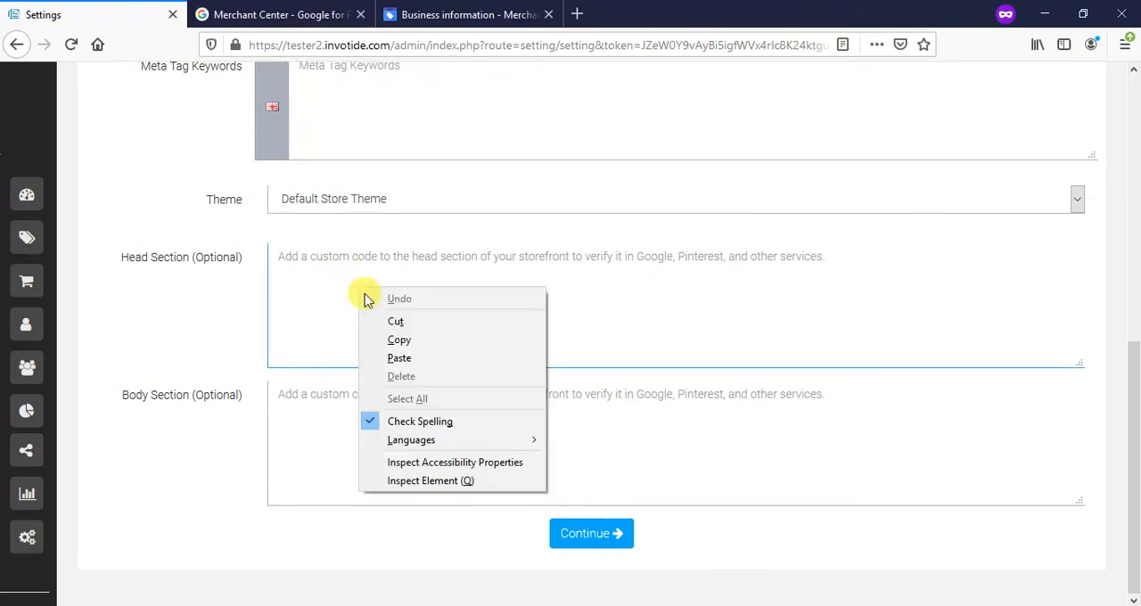
{"action": "left_click", "coordinate": [403, 360]}
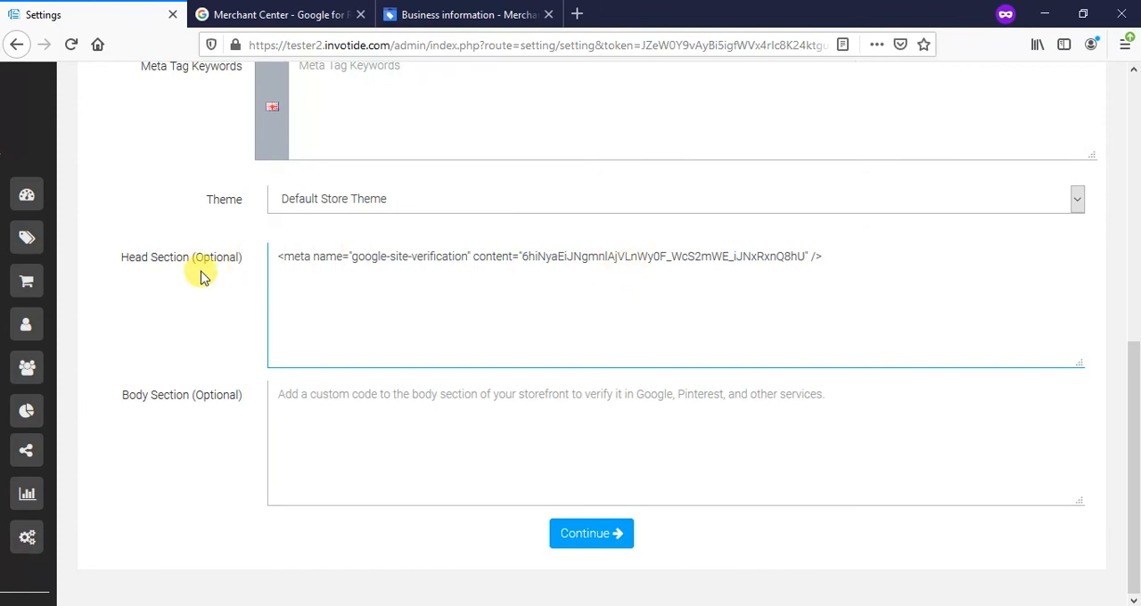
{"action": "scroll", "coordinate": [621, 294], "scroll_direction": "up", "scroll_amount": 6}
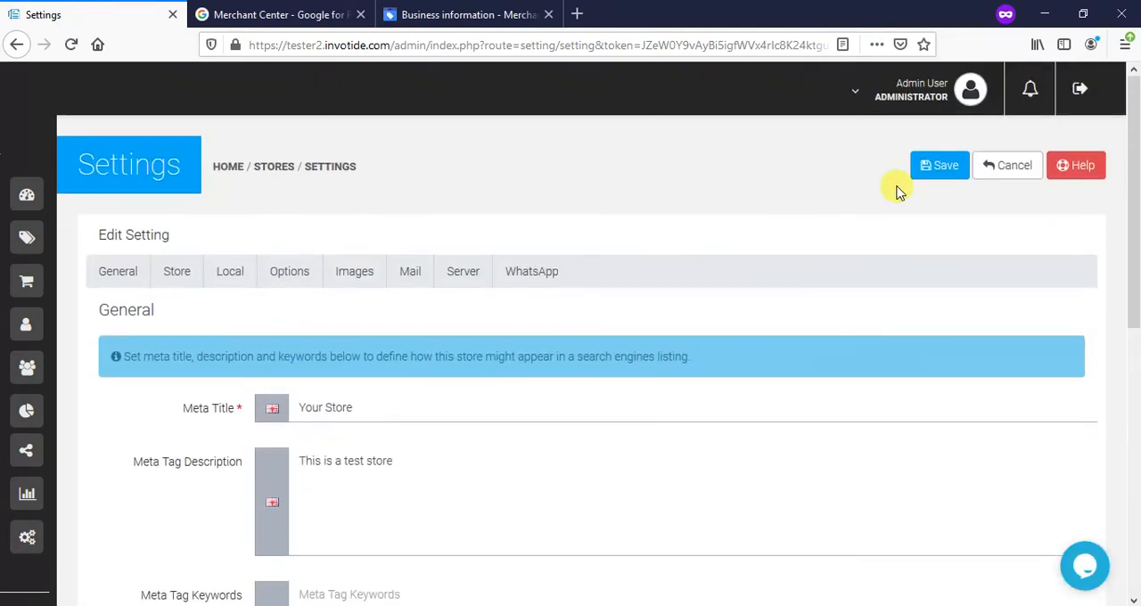
{"action": "left_click", "coordinate": [943, 167]}
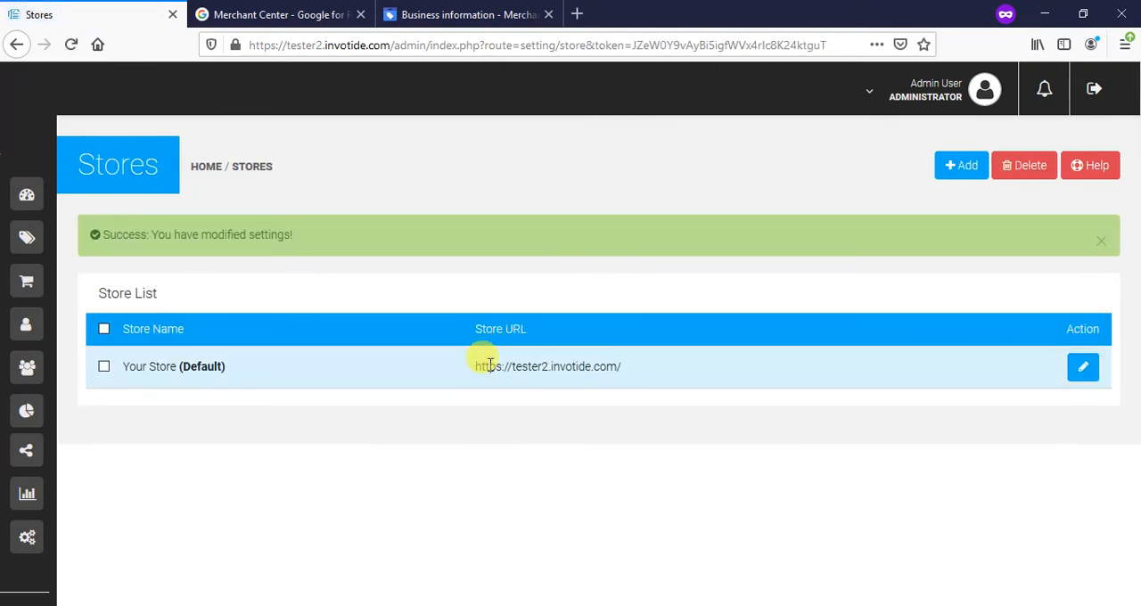
{"action": "left_click", "coordinate": [232, 11]}
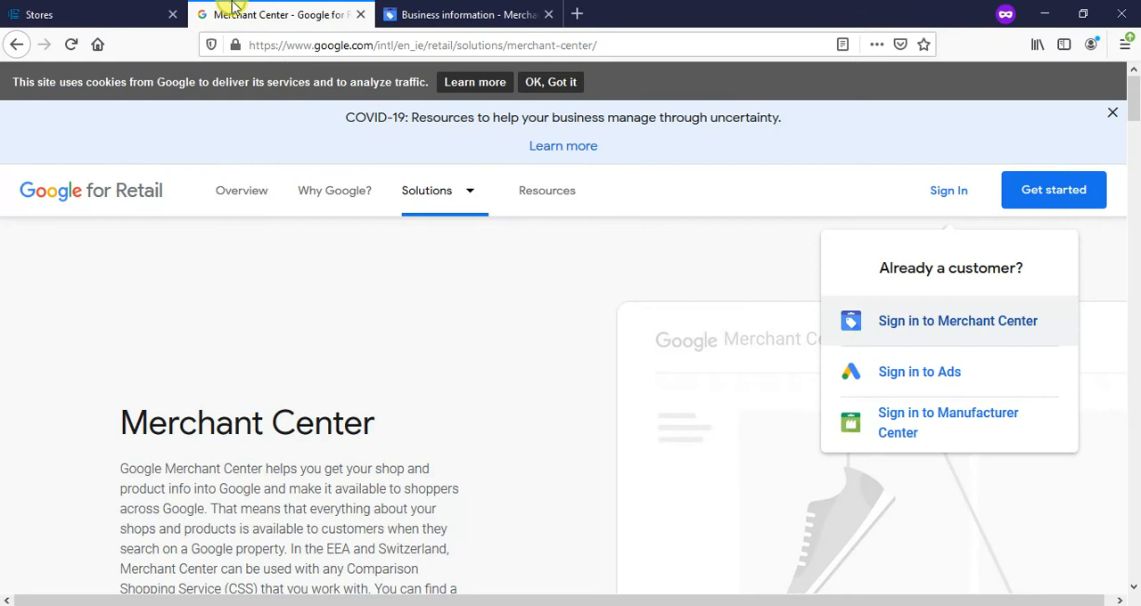
{"action": "left_click", "coordinate": [405, 9]}
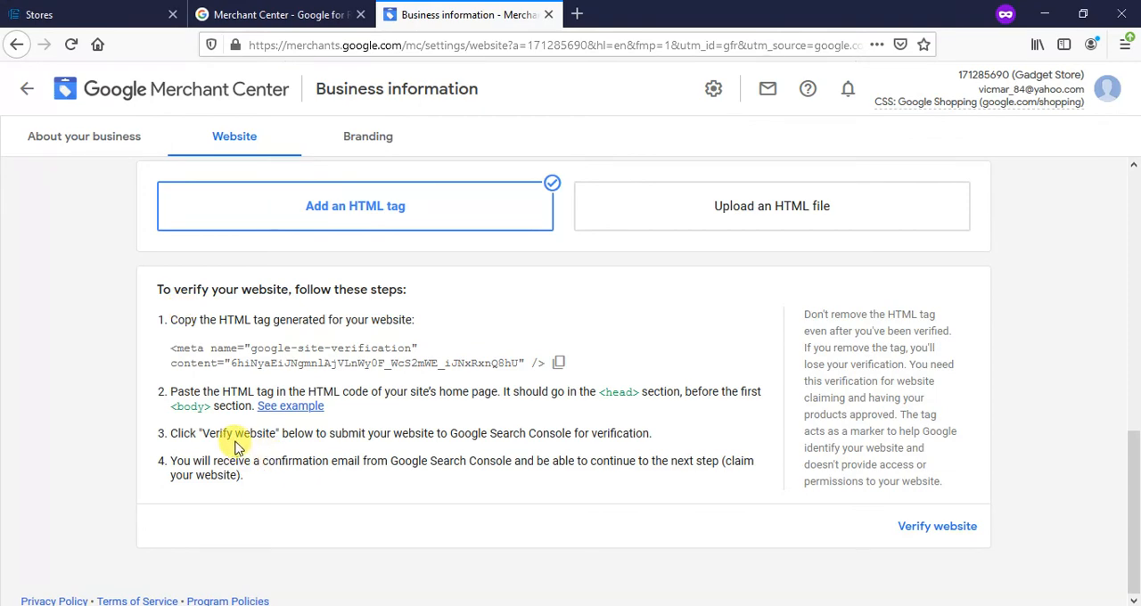
{"action": "left_click", "coordinate": [938, 527]}
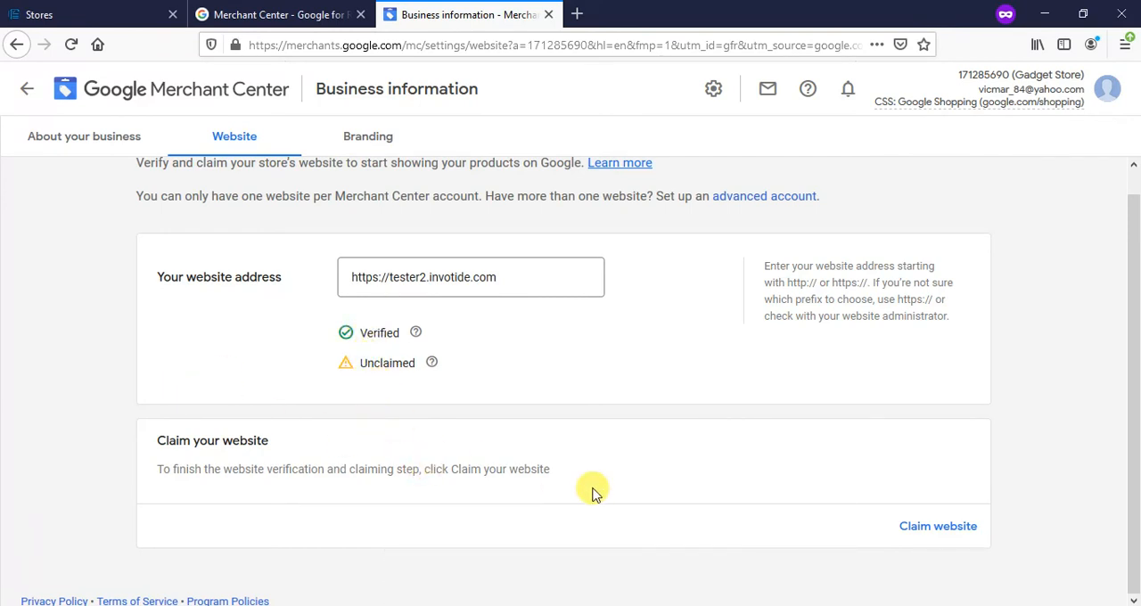
{"action": "left_click", "coordinate": [927, 527]}
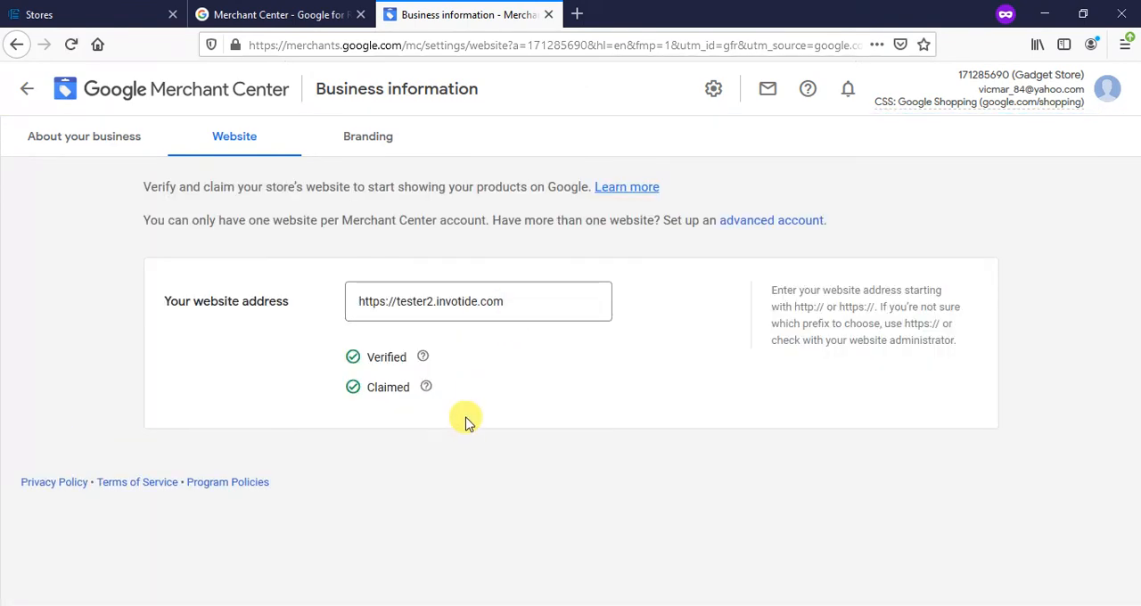
- Return to the Product Feed's processing results and review the missing shipping information issue
{"action": "left_click", "coordinate": [29, 95]}
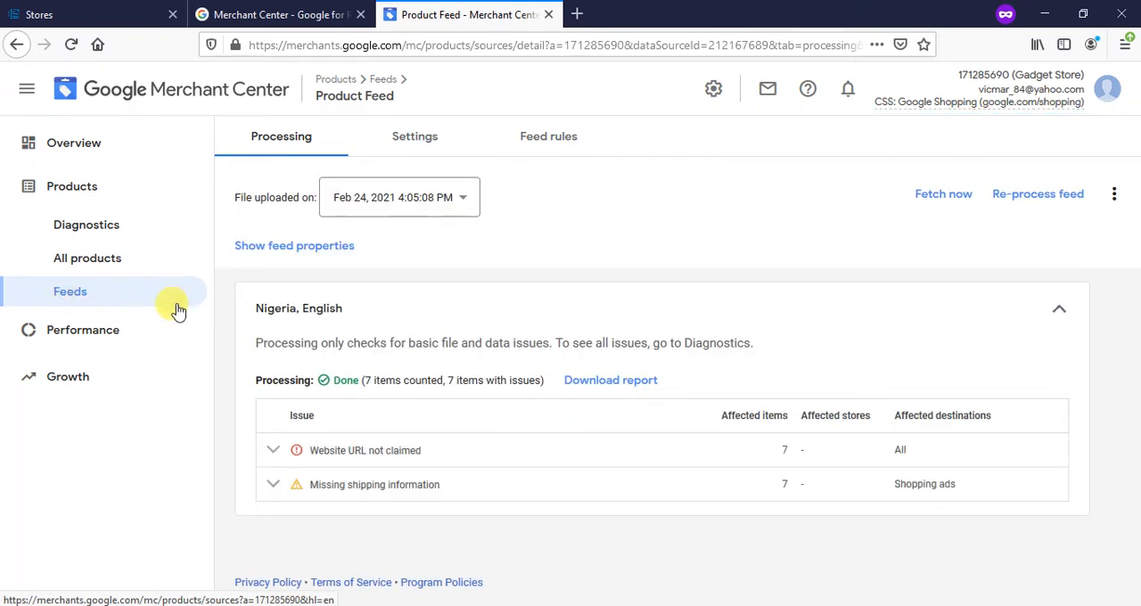
{"action": "left_click", "coordinate": [275, 484]}
{"action": "scroll", "coordinate": [281, 477], "scroll_direction": "down", "scroll_amount": 2}
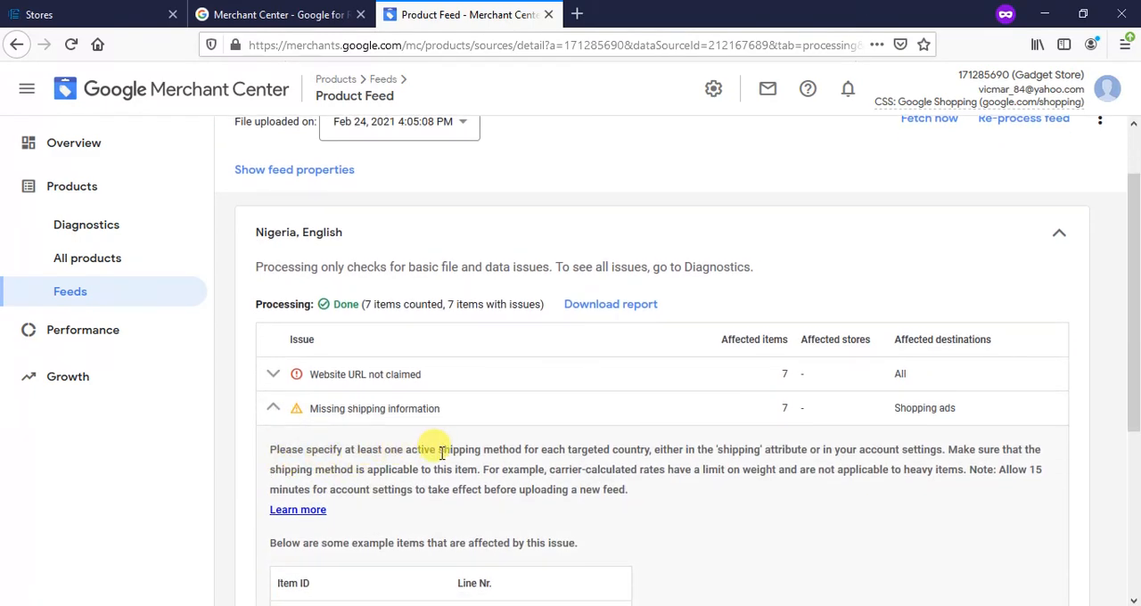
{"action": "scroll", "coordinate": [441, 452], "scroll_direction": "down", "scroll_amount": 2}
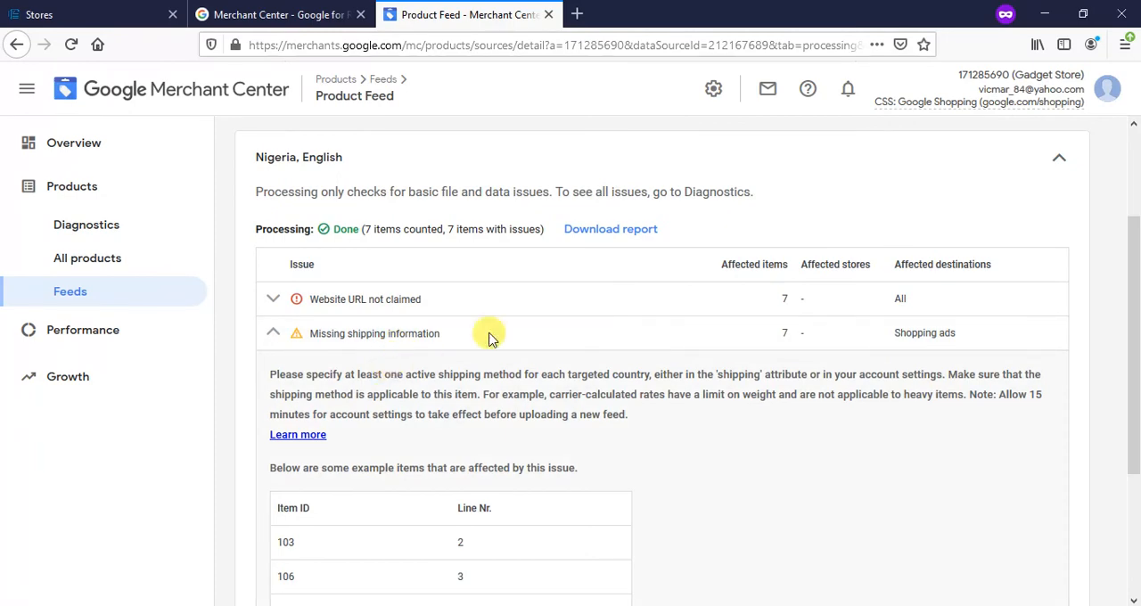
- Switch to the Invotide store admin and open the Google Merchant Product Feed for managing from the Google Shopping page
{"action": "left_click", "coordinate": [89, 14]}
{"action": "mouse_move", "coordinate": [5, 110]}
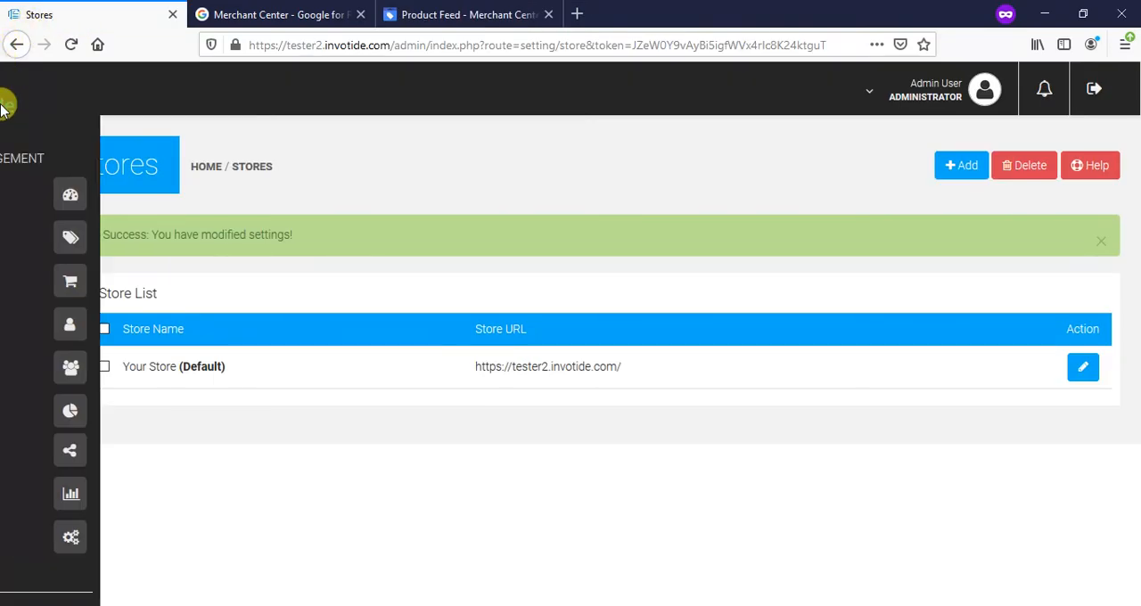
{"action": "scroll", "coordinate": [29, 235], "scroll_direction": "down", "scroll_amount": 3}
{"action": "scroll", "coordinate": [30, 235], "scroll_direction": "up", "scroll_amount": 3}
{"action": "scroll", "coordinate": [25, 227], "scroll_direction": "down", "scroll_amount": 5}
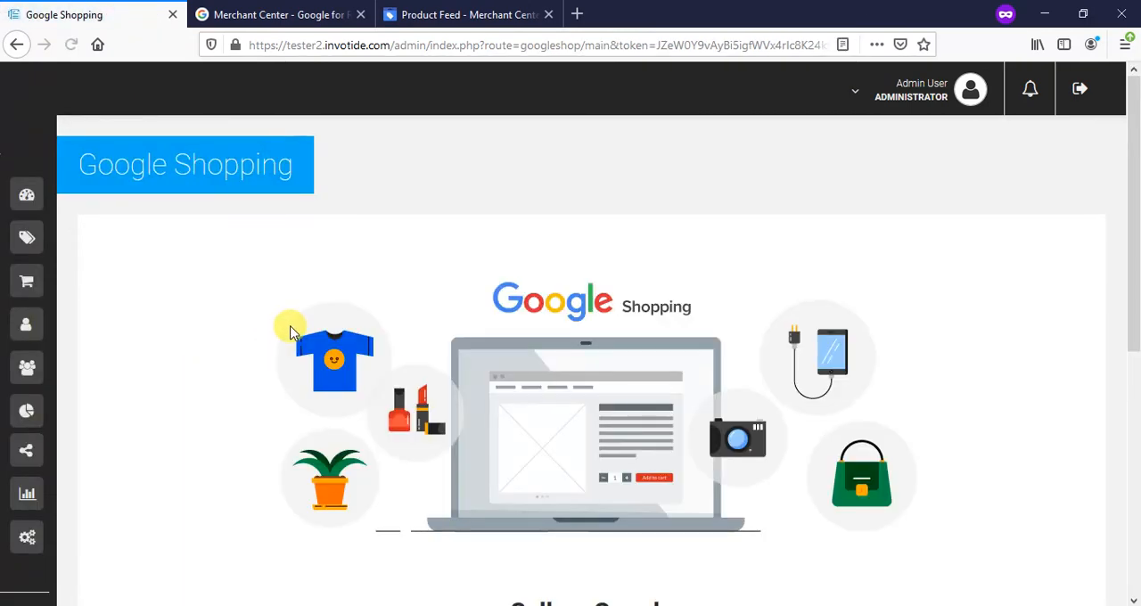
{"action": "scroll", "coordinate": [288, 328], "scroll_direction": "down", "scroll_amount": 4}
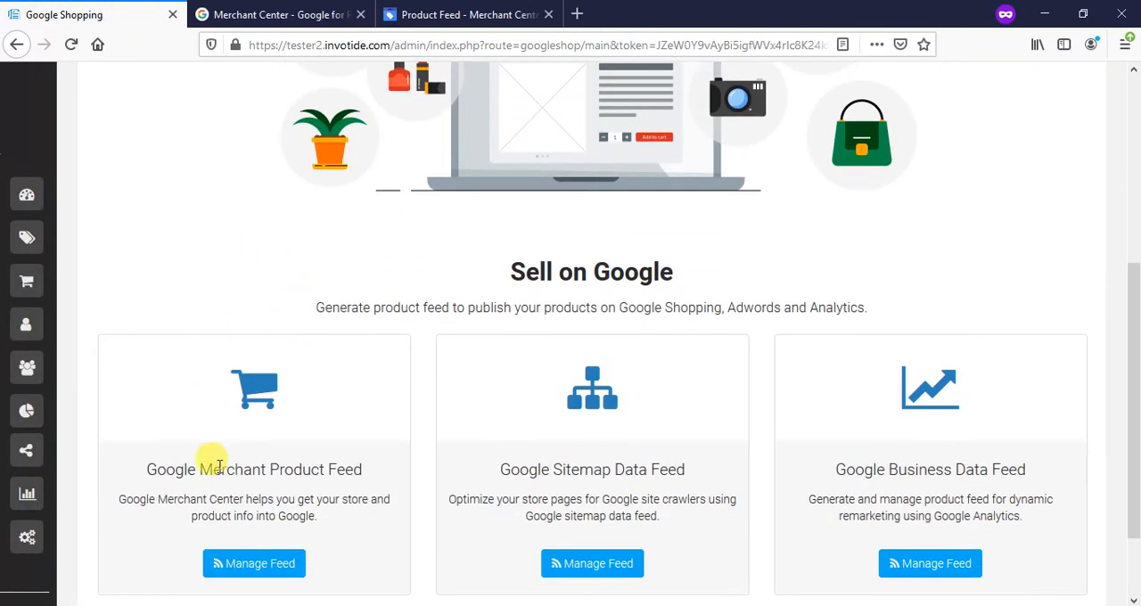
{"action": "scroll", "coordinate": [222, 465], "scroll_direction": "down", "scroll_amount": 1}
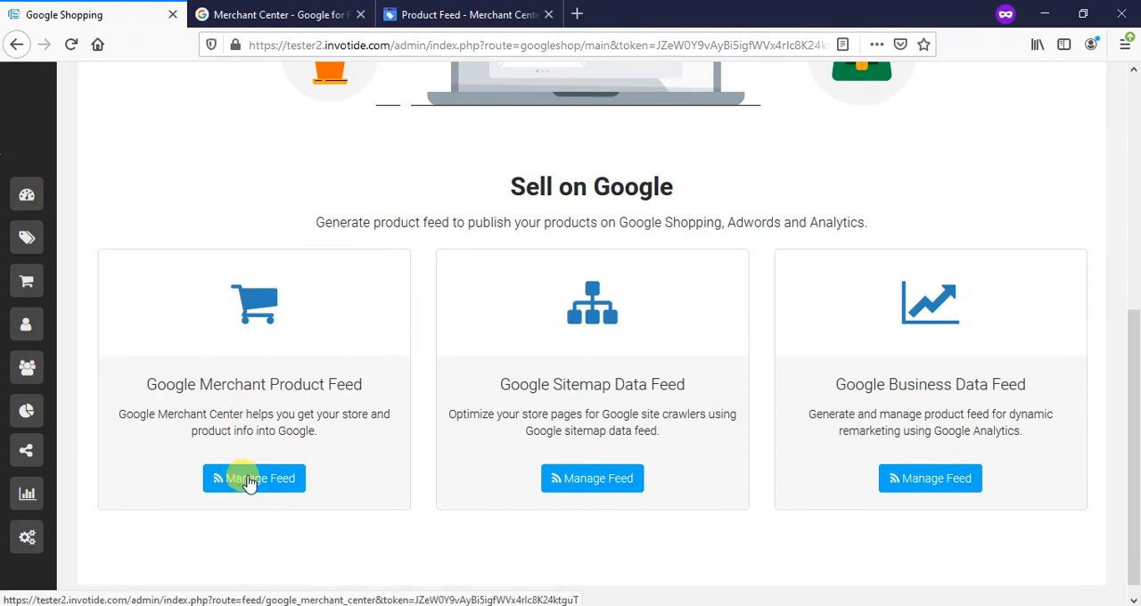
{"action": "left_click", "coordinate": [250, 482]}
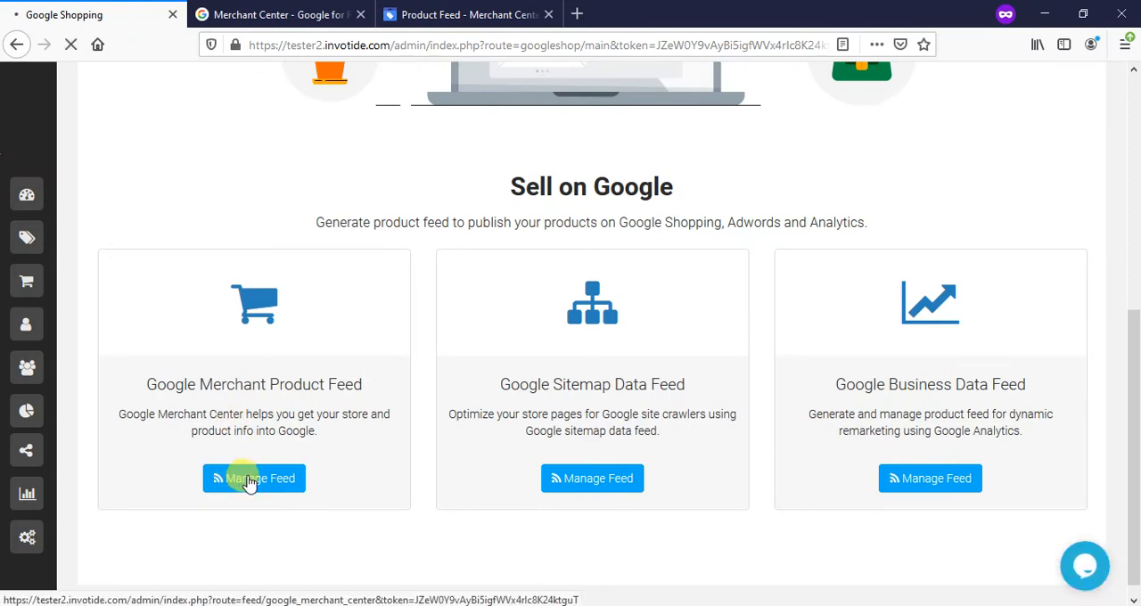
- Set the Google Merchant Center feed's shipping rate to 20, save it and check the saved setting
{"action": "scroll", "coordinate": [201, 402], "scroll_direction": "down", "scroll_amount": 1}
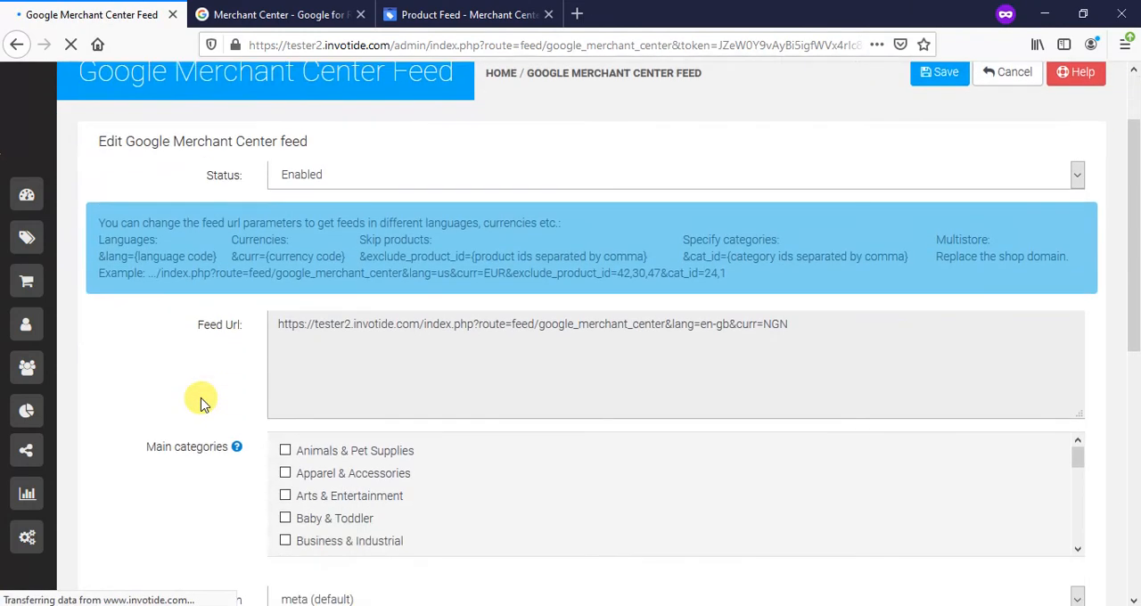
{"action": "scroll", "coordinate": [200, 403], "scroll_direction": "down", "scroll_amount": 5}
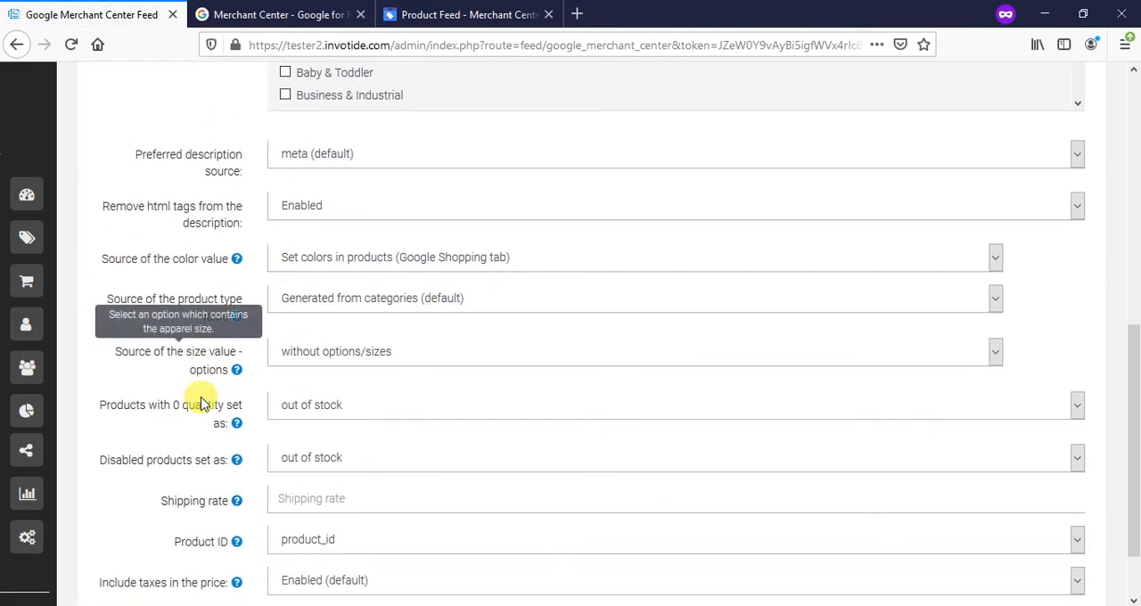
{"action": "scroll", "coordinate": [200, 403], "scroll_direction": "down", "scroll_amount": 1}
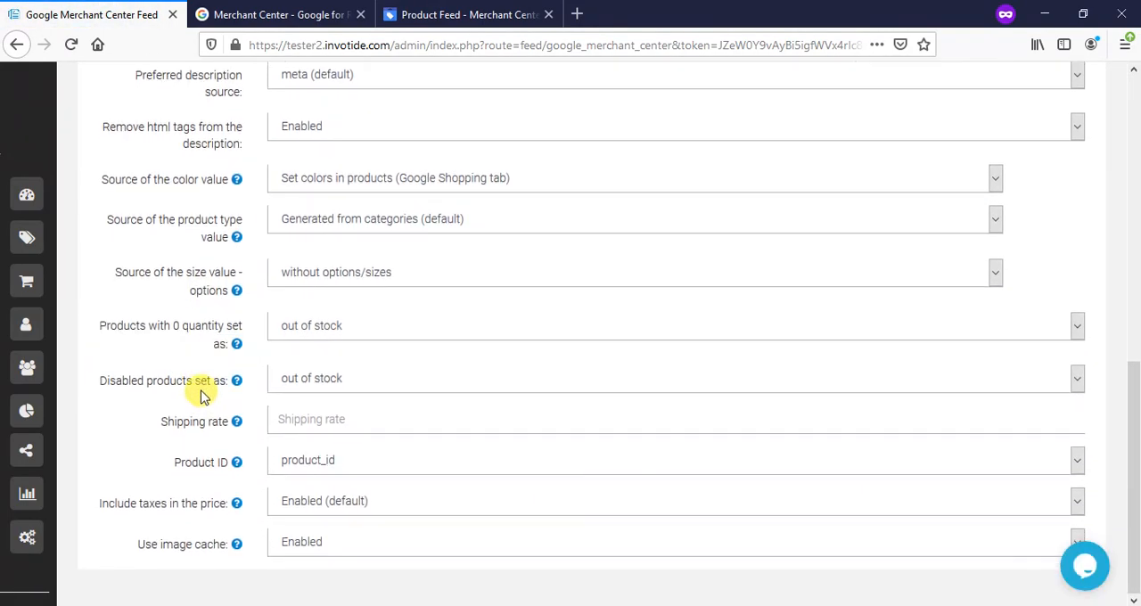
{"action": "mouse_move", "coordinate": [217, 425]}
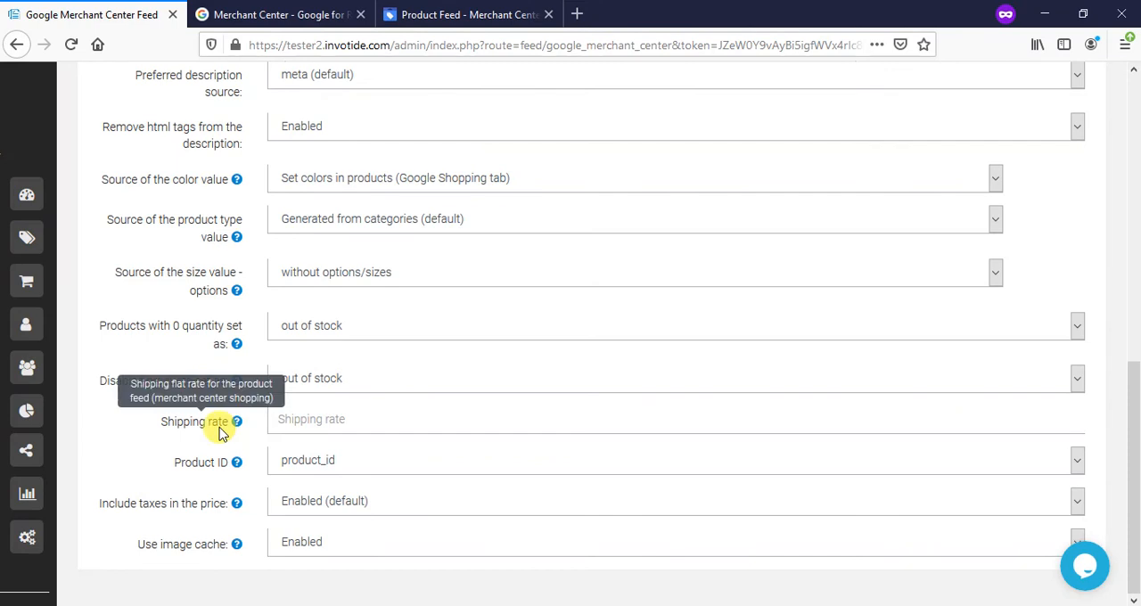
{"action": "left_click", "coordinate": [306, 417]}
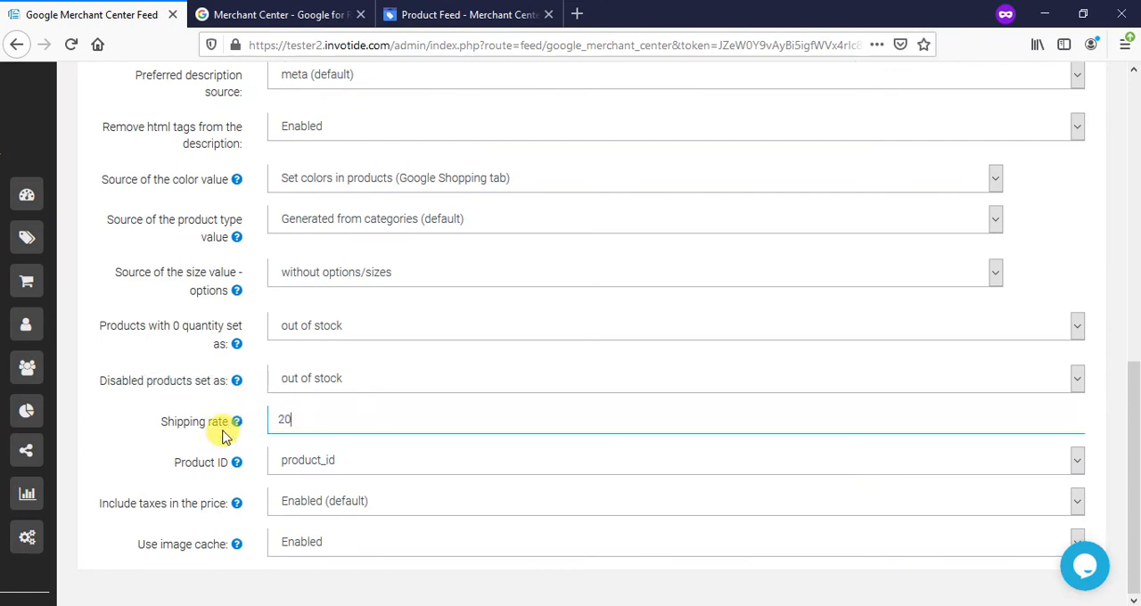
{"action": "mouse_move", "coordinate": [230, 433]}
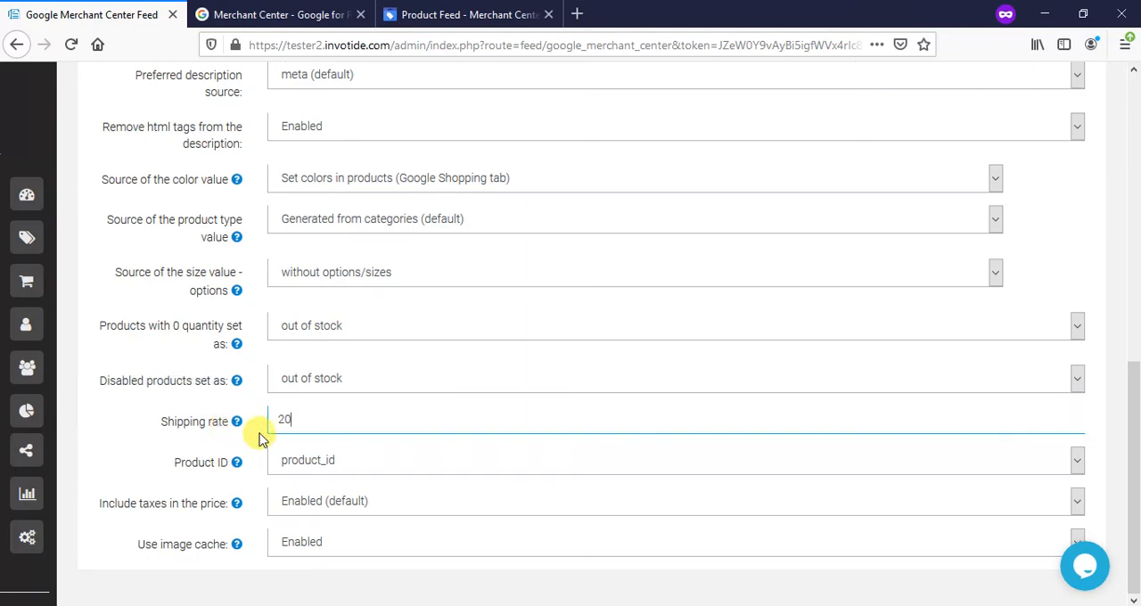
{"action": "scroll", "coordinate": [255, 426], "scroll_direction": "up", "scroll_amount": 5}
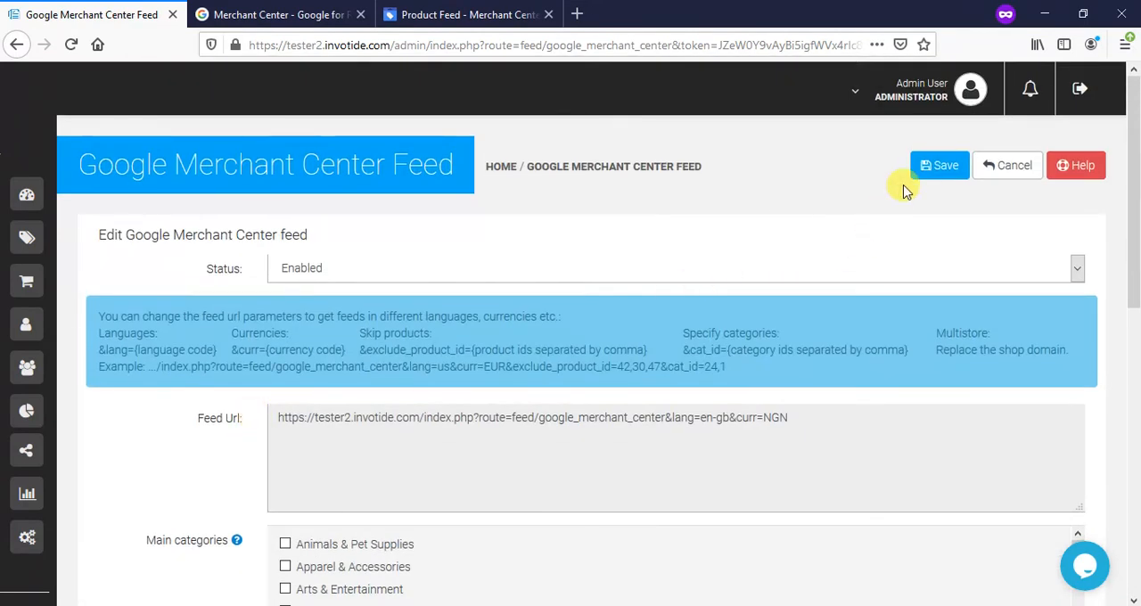
{"action": "left_click", "coordinate": [938, 166]}
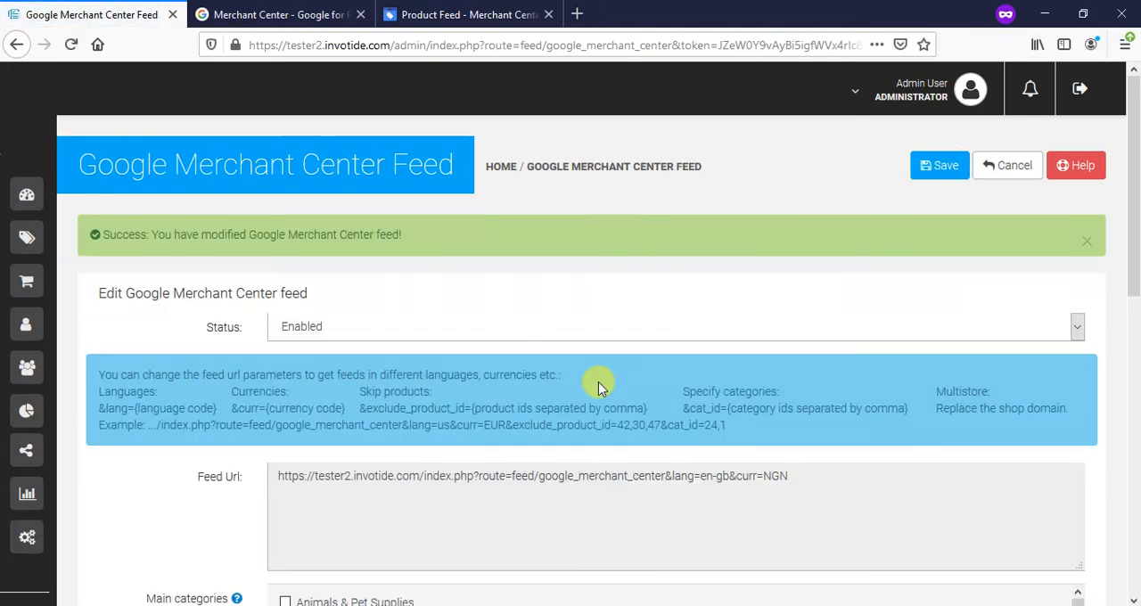
{"action": "scroll", "coordinate": [599, 382], "scroll_direction": "down", "scroll_amount": 8}
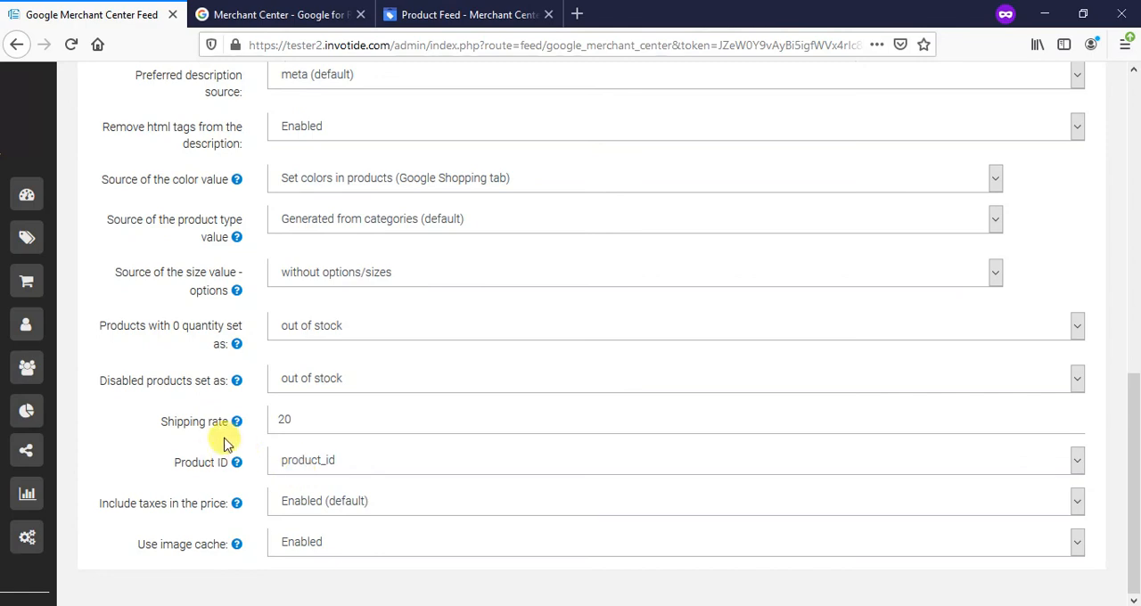
{"action": "scroll", "coordinate": [343, 467], "scroll_direction": "up", "scroll_amount": 4}
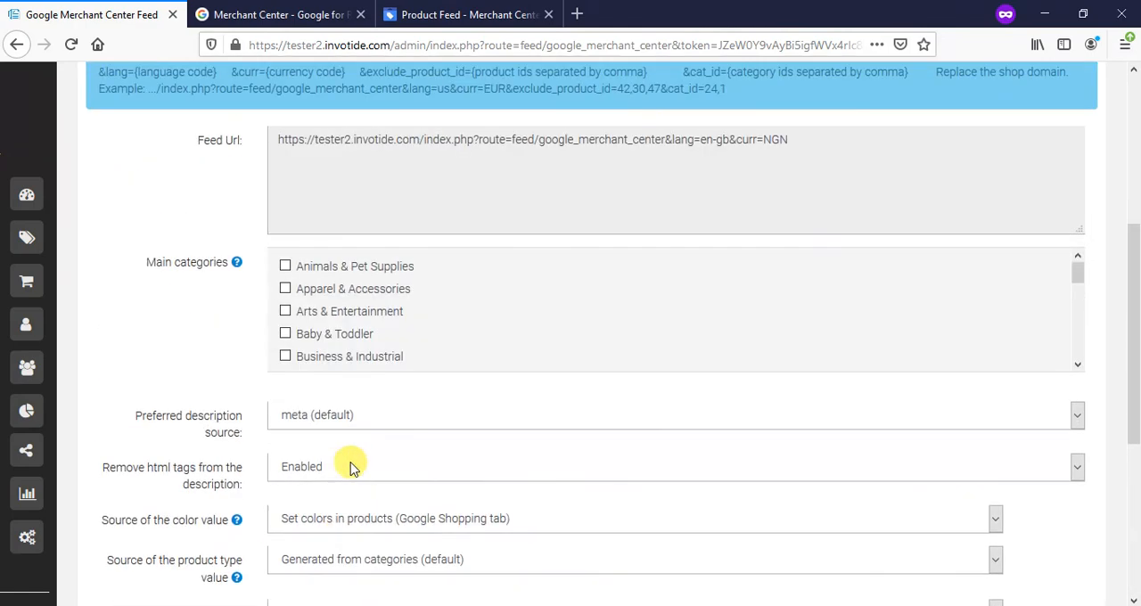
- Switch back to Google Merchant Center and fetch the Product Feed again from its processing page
{"action": "left_click", "coordinate": [462, 24]}
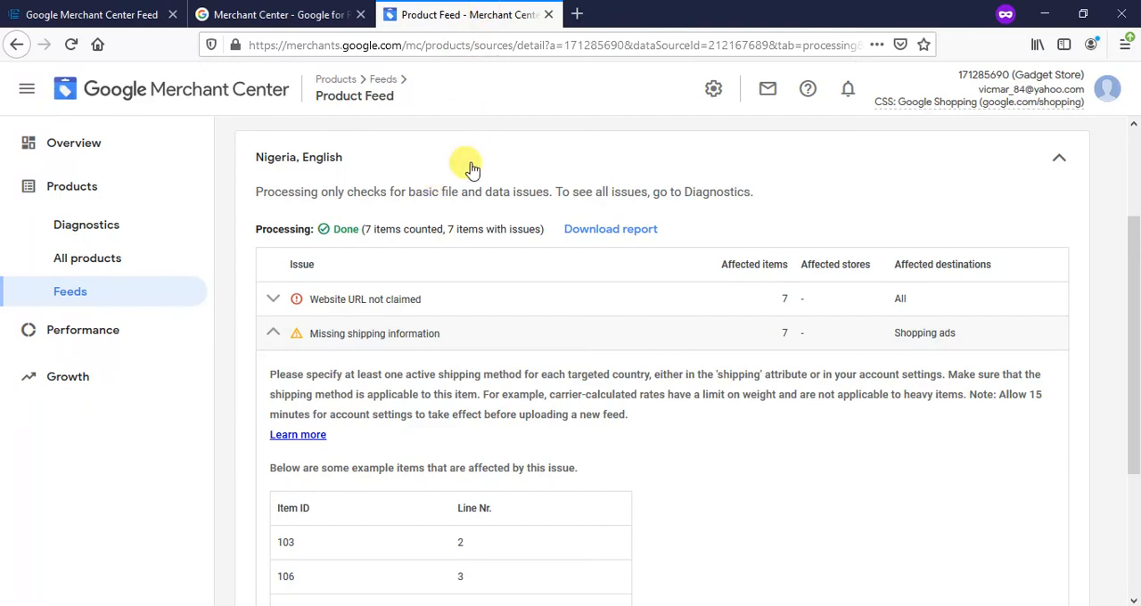
{"action": "scroll", "coordinate": [479, 184], "scroll_direction": "down", "scroll_amount": 1}
{"action": "scroll", "coordinate": [480, 185], "scroll_direction": "up", "scroll_amount": 2}
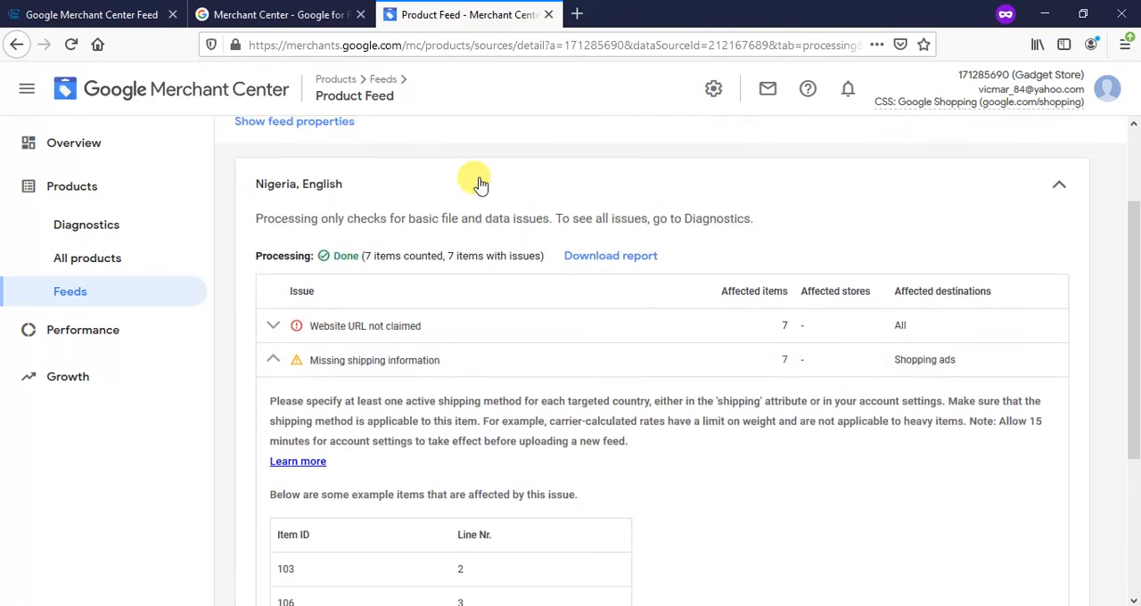
{"action": "scroll", "coordinate": [479, 184], "scroll_direction": "down", "scroll_amount": 4}
{"action": "scroll", "coordinate": [479, 184], "scroll_direction": "up", "scroll_amount": 4}
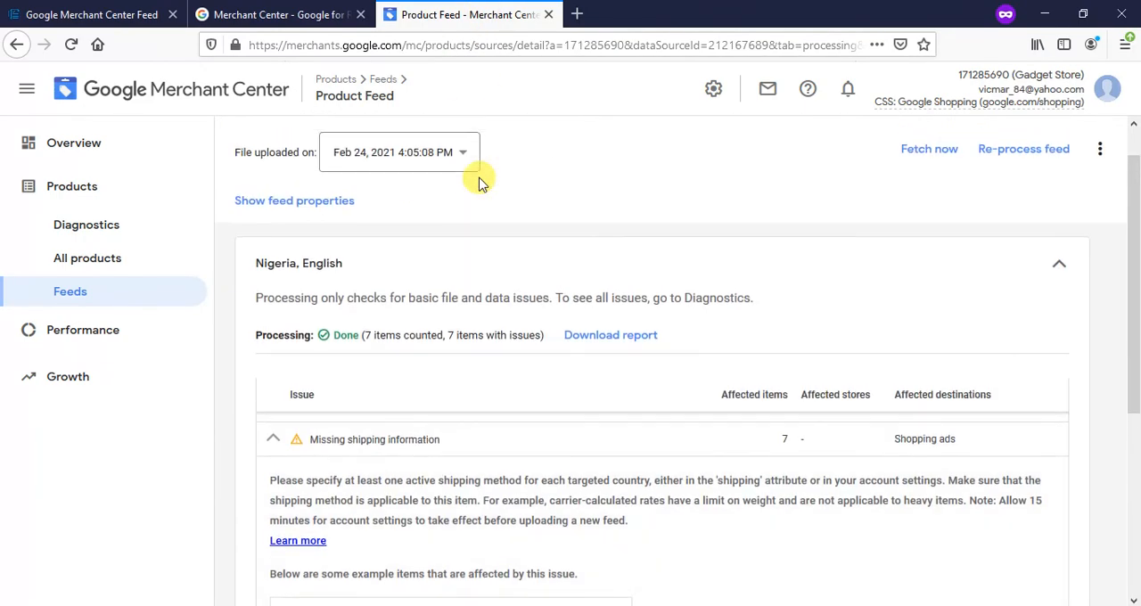
{"action": "left_click", "coordinate": [942, 200]}
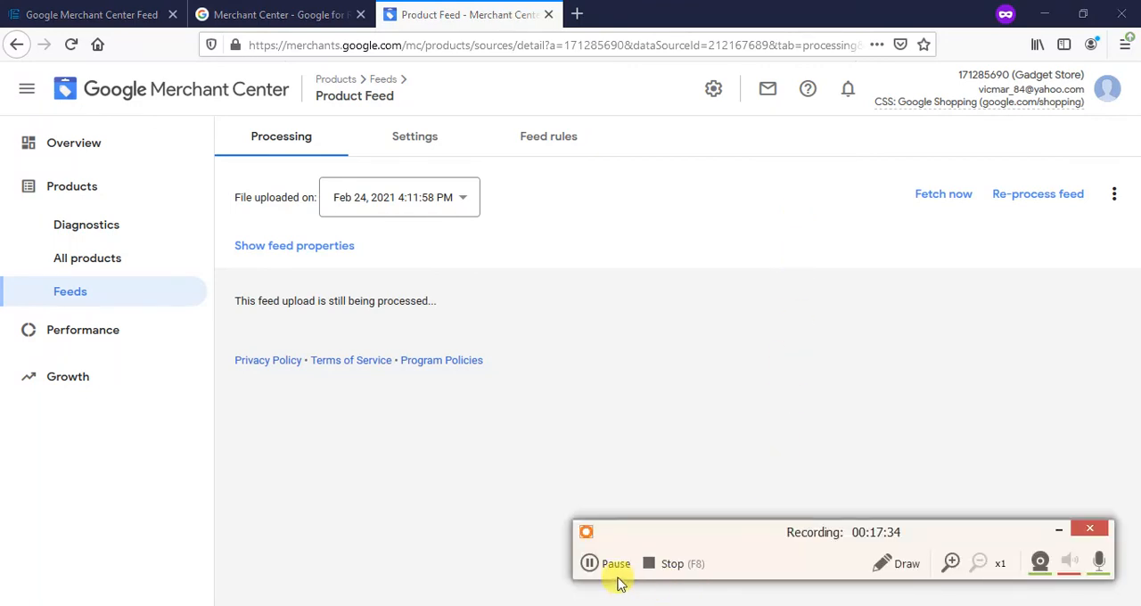
{"action": "left_click", "coordinate": [611, 575]}
{"action": "left_click", "coordinate": [593, 562]}
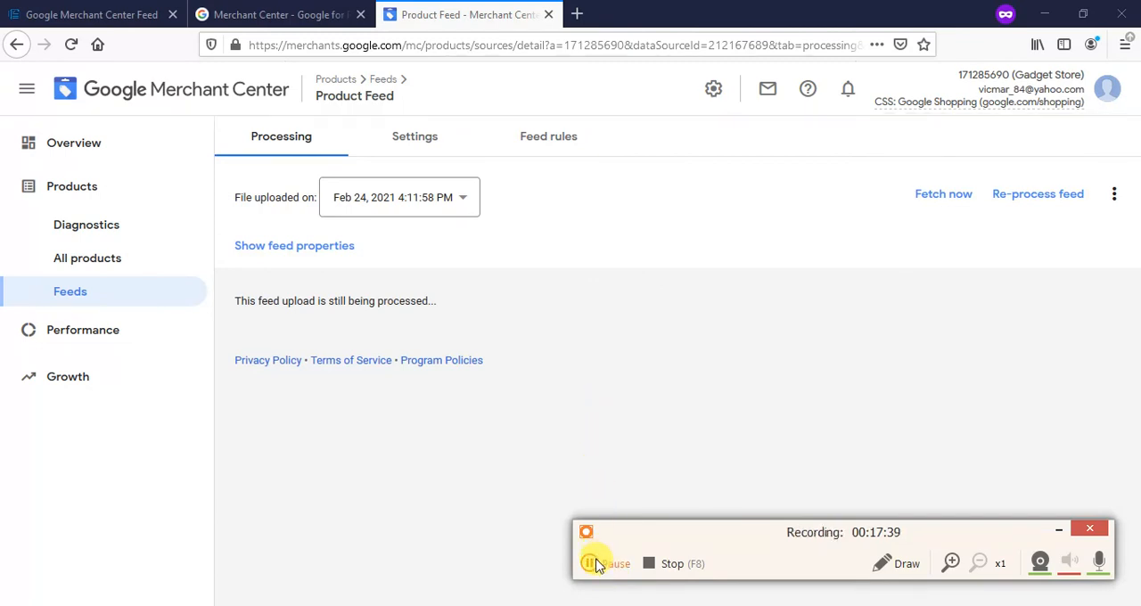
{"action": "left_click", "coordinate": [594, 563]}
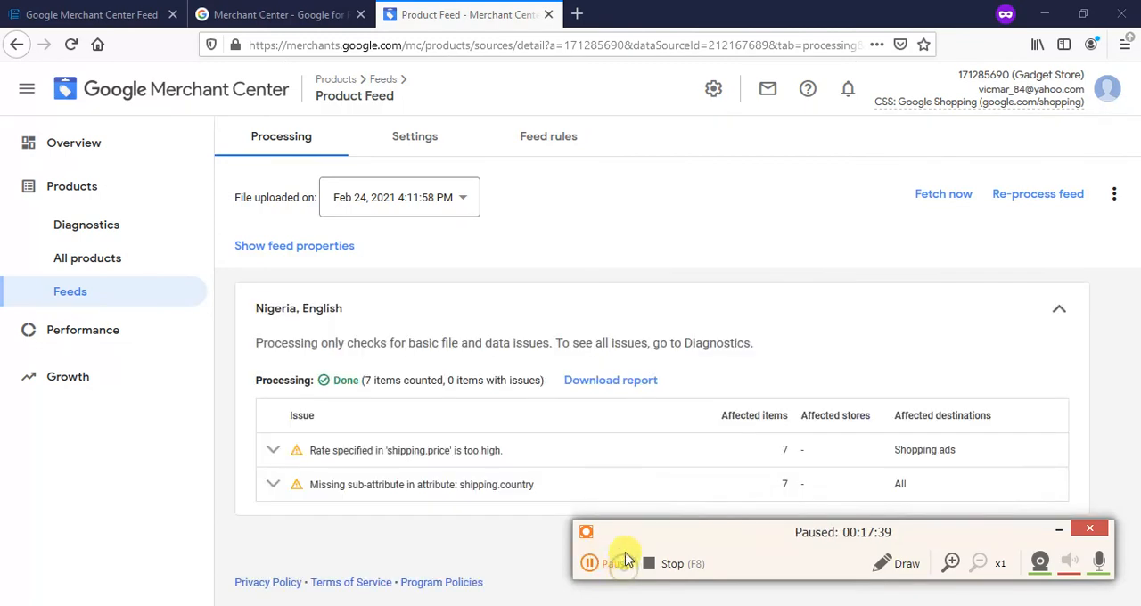
{"action": "left_click", "coordinate": [591, 563]}
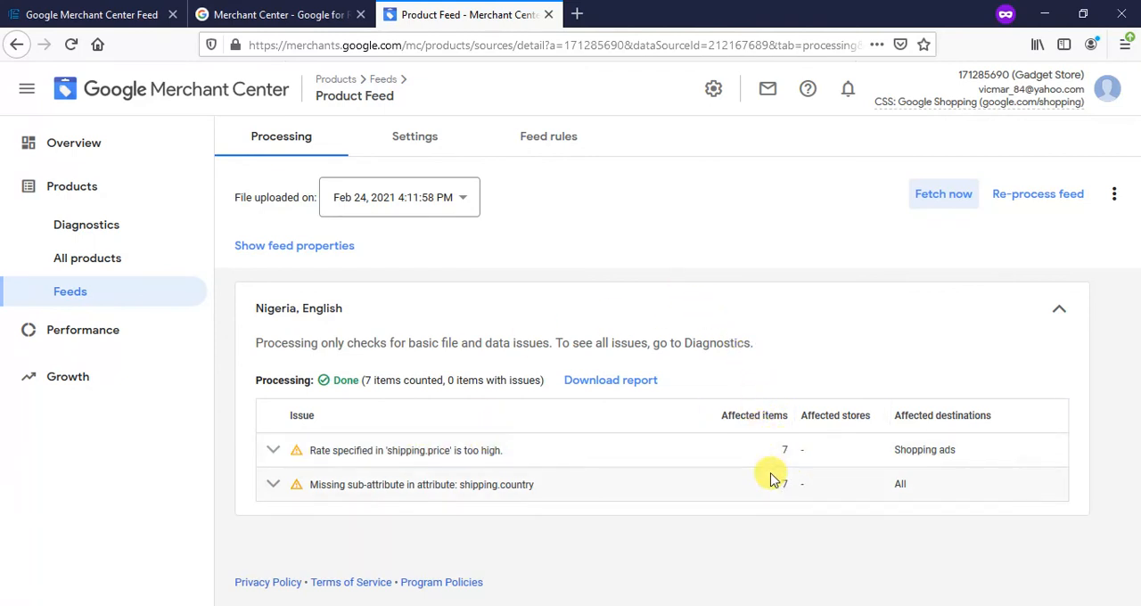
- Examine the details of the shipping price and shipping country issues in the Nigeria, English processing results, collapsing each one after reading
{"action": "left_click", "coordinate": [273, 450]}
{"action": "scroll", "coordinate": [321, 459], "scroll_direction": "down", "scroll_amount": 3}
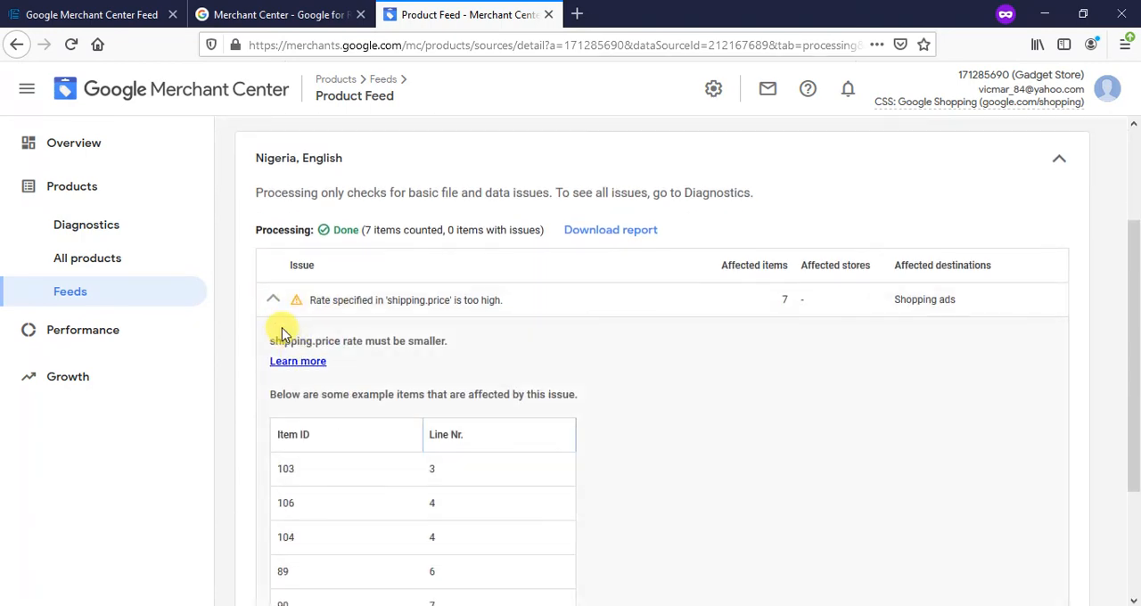
{"action": "left_click", "coordinate": [265, 301]}
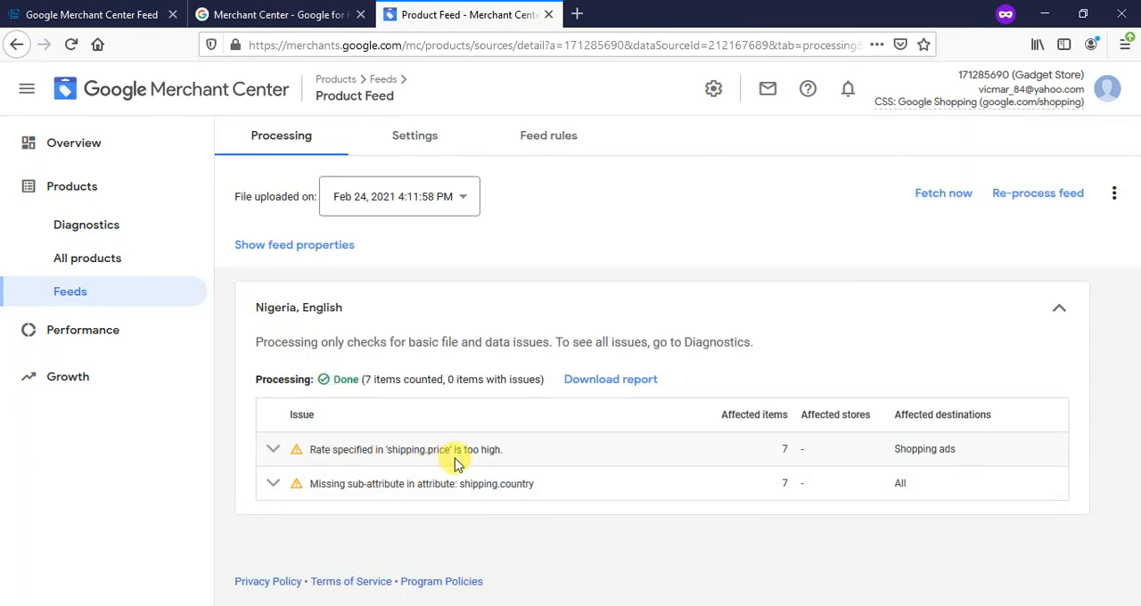
{"action": "left_click", "coordinate": [279, 490]}
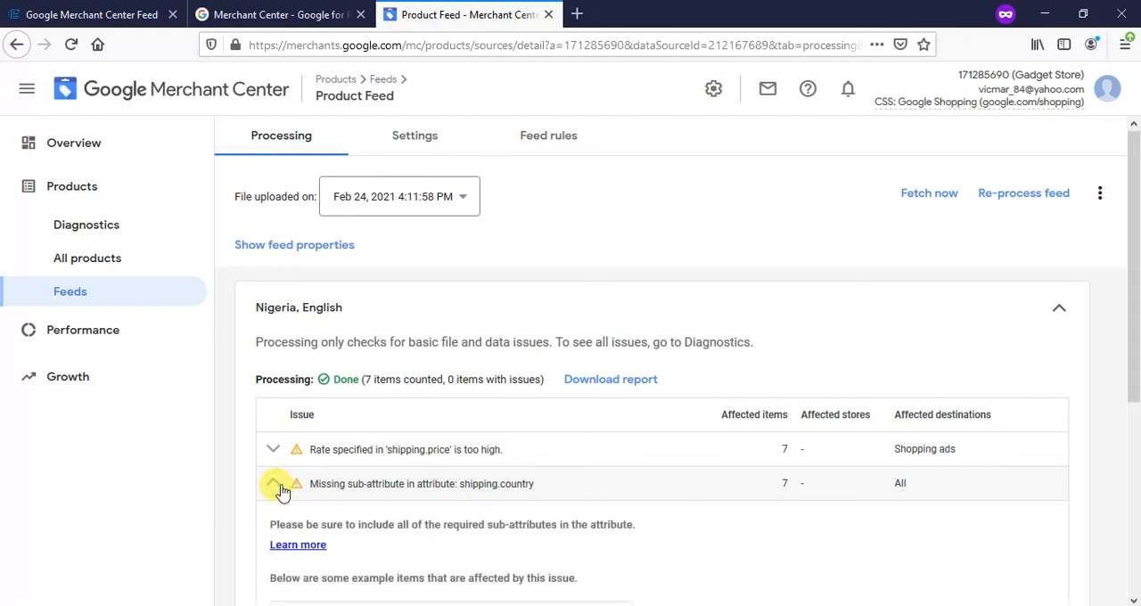
{"action": "left_click", "coordinate": [277, 485]}
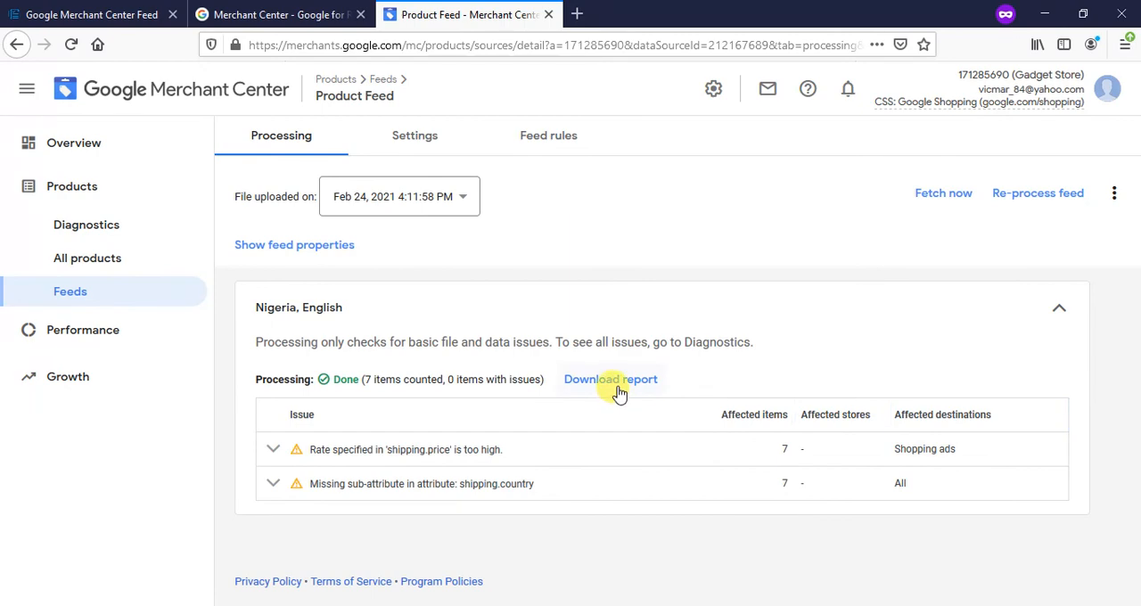
- View and hide the feed properties, and open the processing report's download prompt but cancel it
{"action": "left_click", "coordinate": [307, 254]}
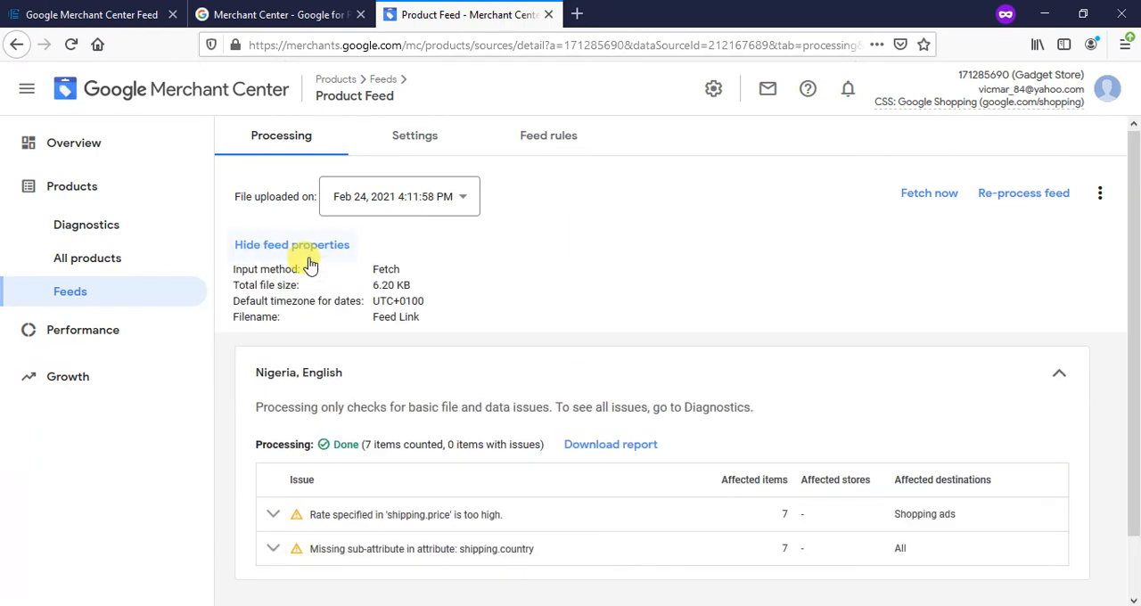
{"action": "left_click", "coordinate": [287, 246]}
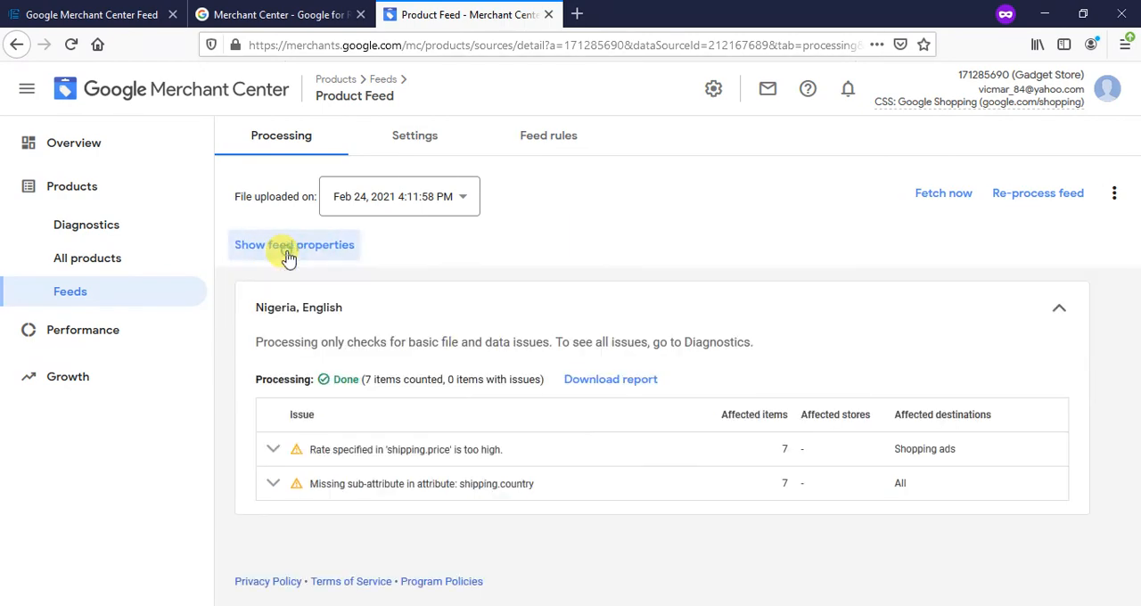
{"action": "left_click", "coordinate": [597, 379]}
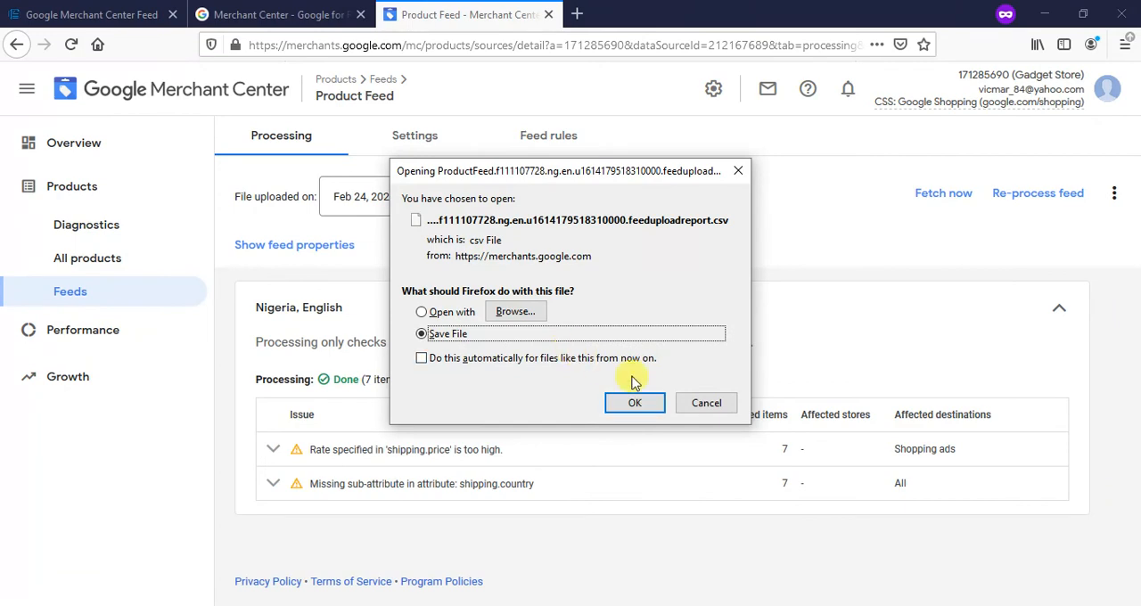
{"action": "left_click", "coordinate": [703, 403]}
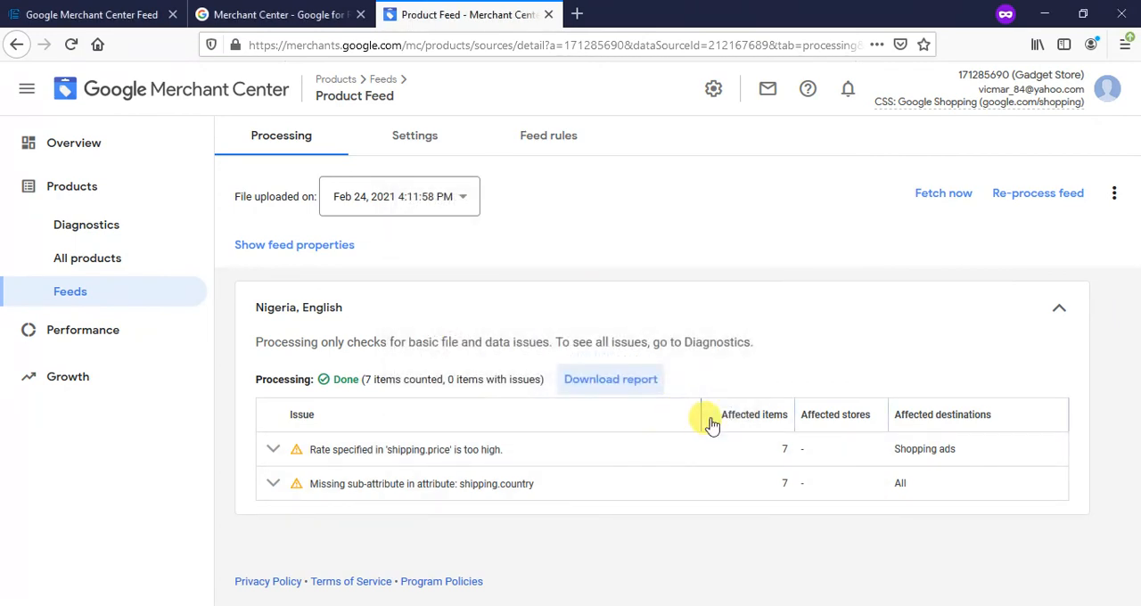
- Open the list of all products in Merchant Center and look through the items imported from the Product Feed
{"action": "left_click", "coordinate": [87, 260]}
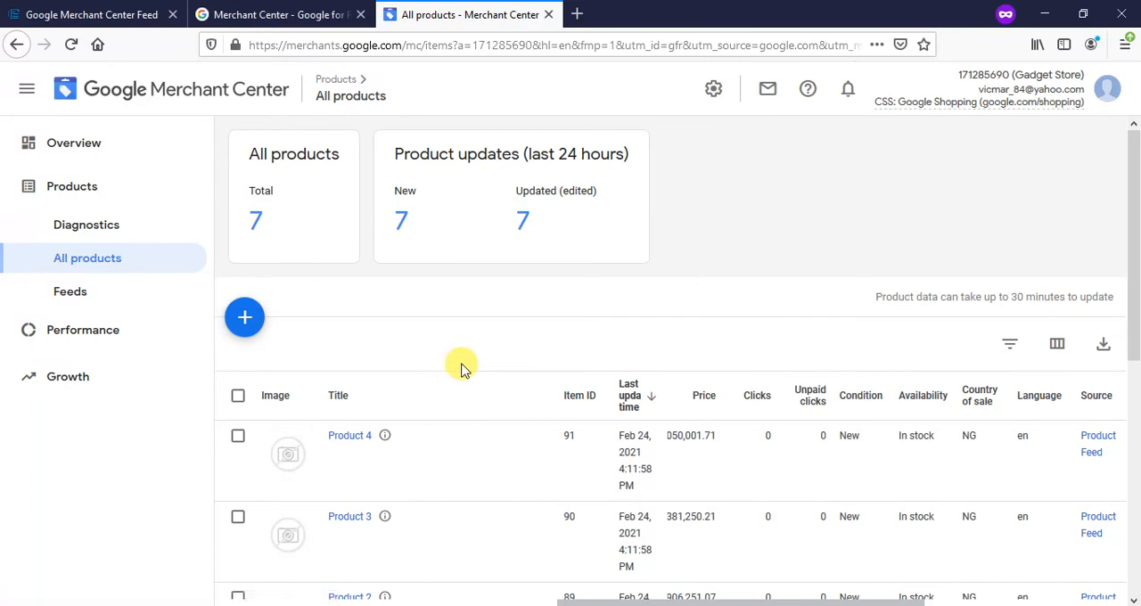
{"action": "scroll", "coordinate": [461, 363], "scroll_direction": "down", "scroll_amount": 3}
{"action": "scroll", "coordinate": [460, 363], "scroll_direction": "down", "scroll_amount": 4}
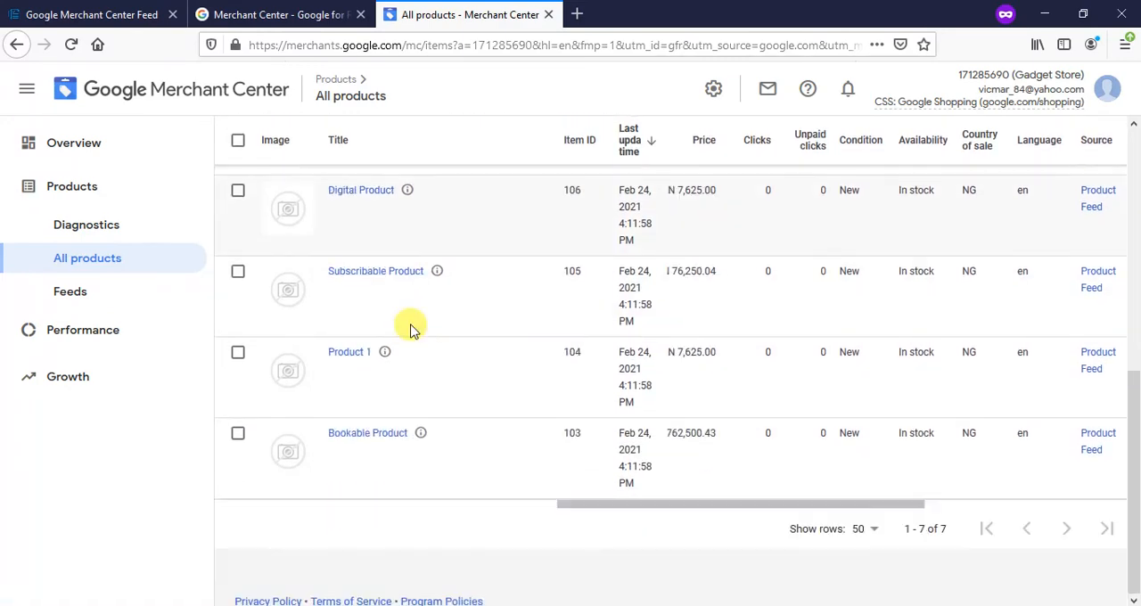
{"action": "scroll", "coordinate": [412, 330], "scroll_direction": "up", "scroll_amount": 5}
{"action": "scroll", "coordinate": [376, 276], "scroll_direction": "down", "scroll_amount": 4}
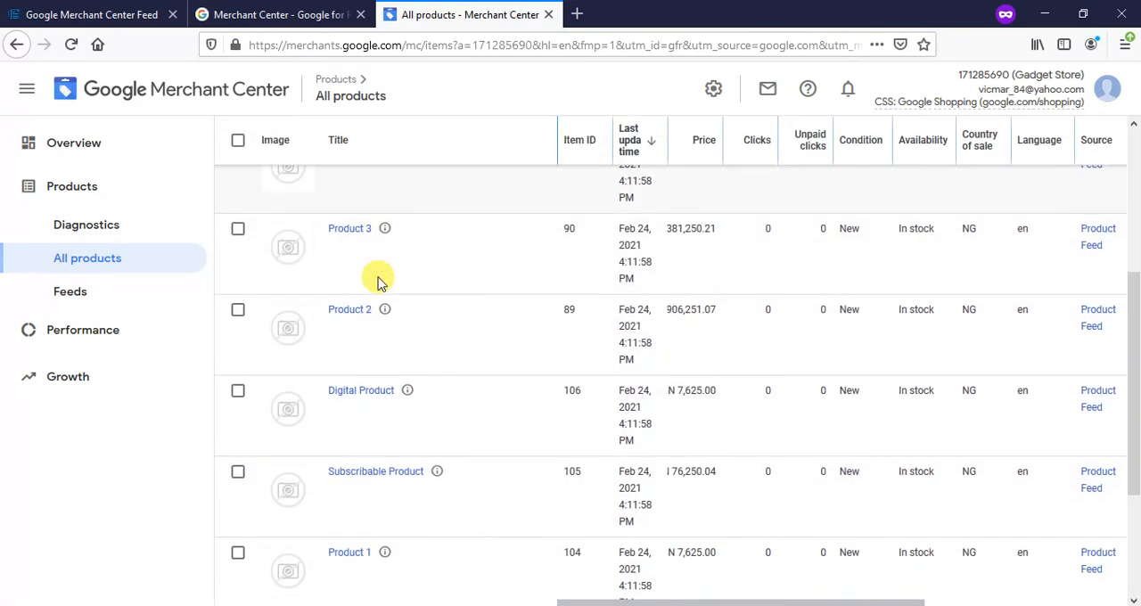
{"action": "scroll", "coordinate": [377, 283], "scroll_direction": "down", "scroll_amount": 1}
{"action": "scroll", "coordinate": [400, 407], "scroll_direction": "up", "scroll_amount": 4}
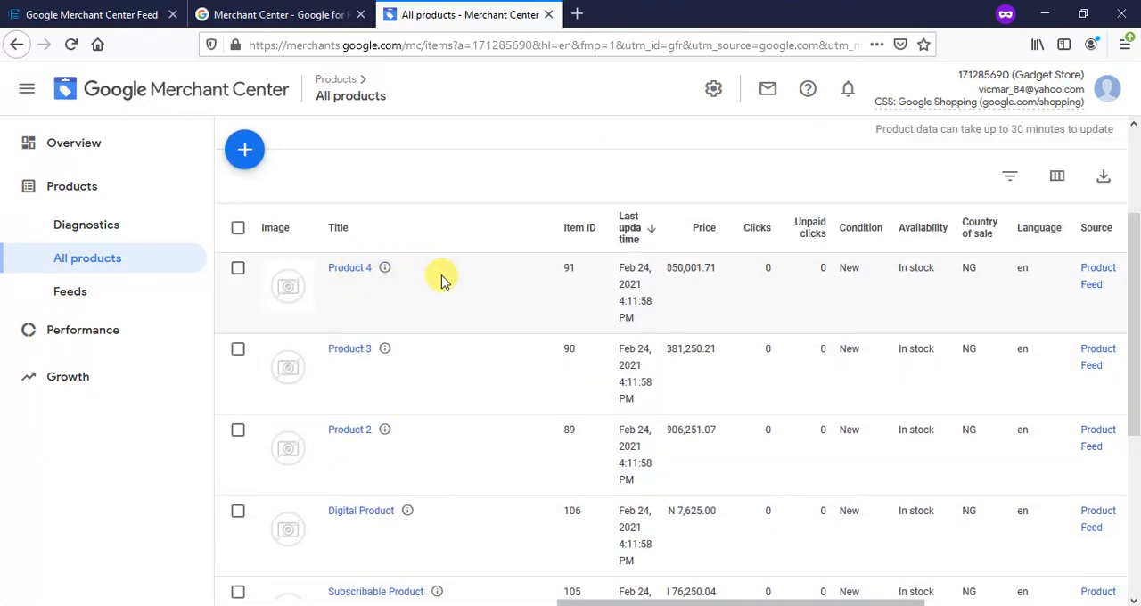
{"action": "scroll", "coordinate": [422, 303], "scroll_direction": "down", "scroll_amount": 3}
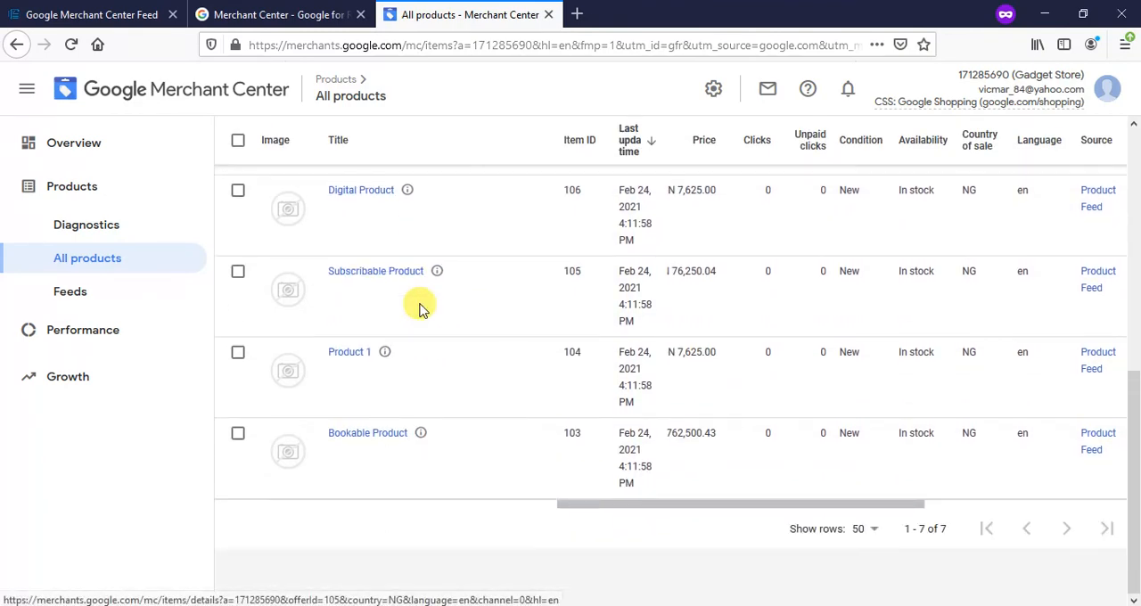
{"action": "scroll", "coordinate": [420, 300], "scroll_direction": "up", "scroll_amount": 5}
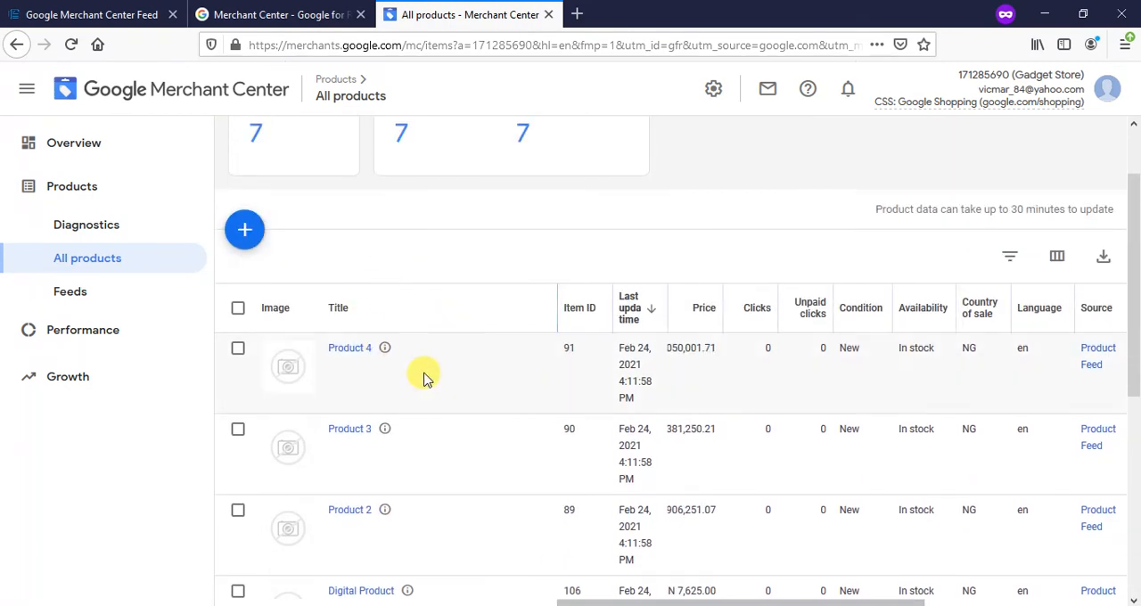
- Close the Merchant Center product list and the Google for Retail page, returning to the Google Merchant Center Feed settings in the Invotide admin
{"action": "scroll", "coordinate": [428, 377], "scroll_direction": "down", "scroll_amount": 5}
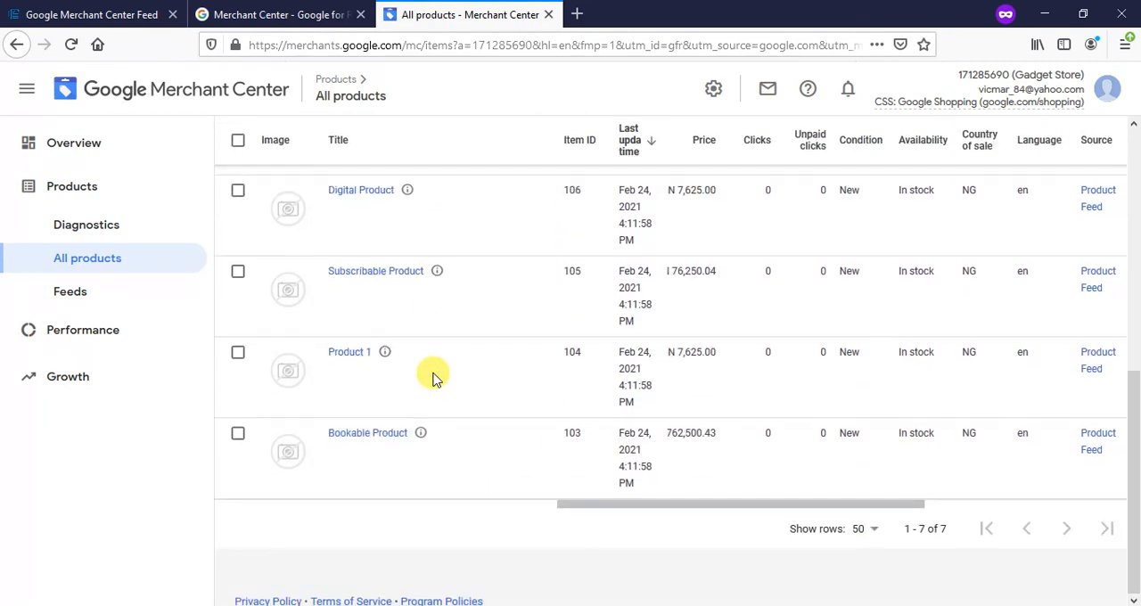
{"action": "left_click", "coordinate": [549, 16]}
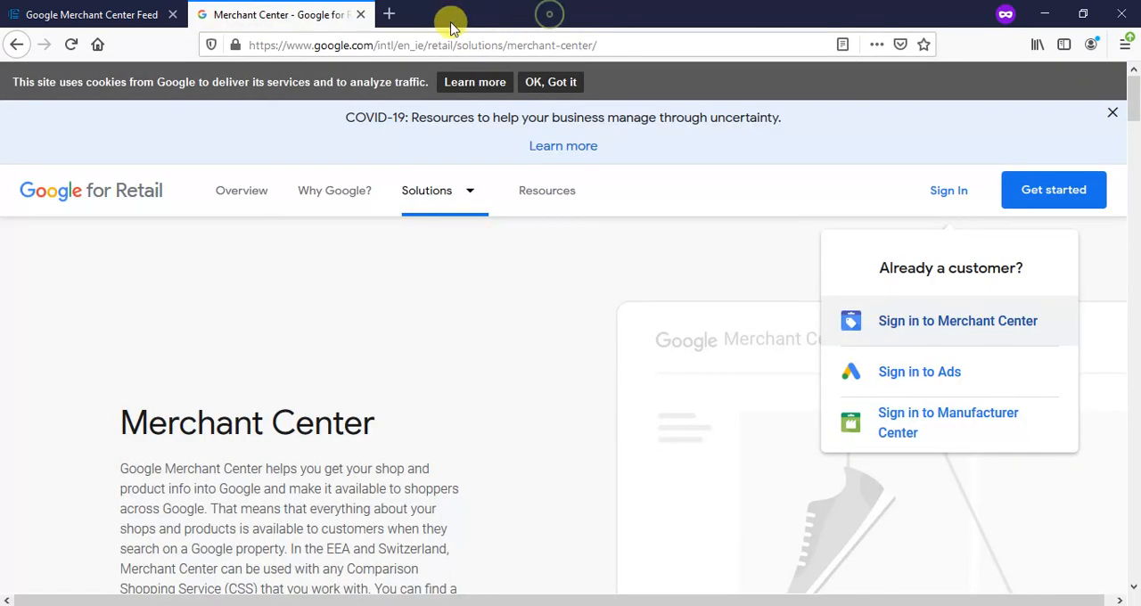
{"action": "left_click", "coordinate": [360, 15]}
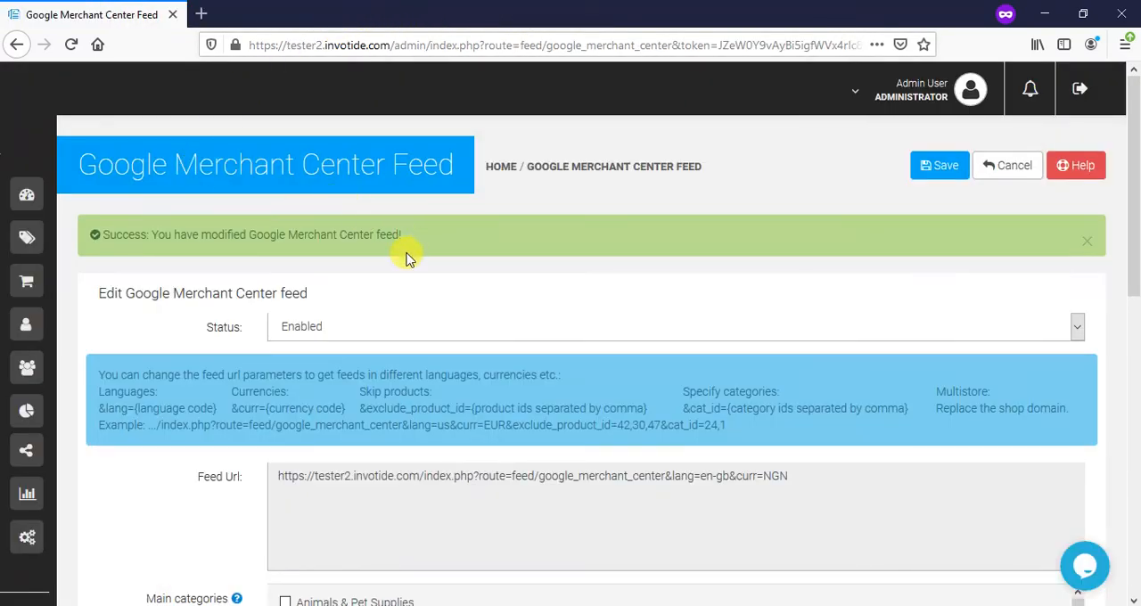
{"action": "scroll", "coordinate": [431, 321], "scroll_direction": "down", "scroll_amount": 6}
{"action": "scroll", "coordinate": [425, 323], "scroll_direction": "up", "scroll_amount": 3}
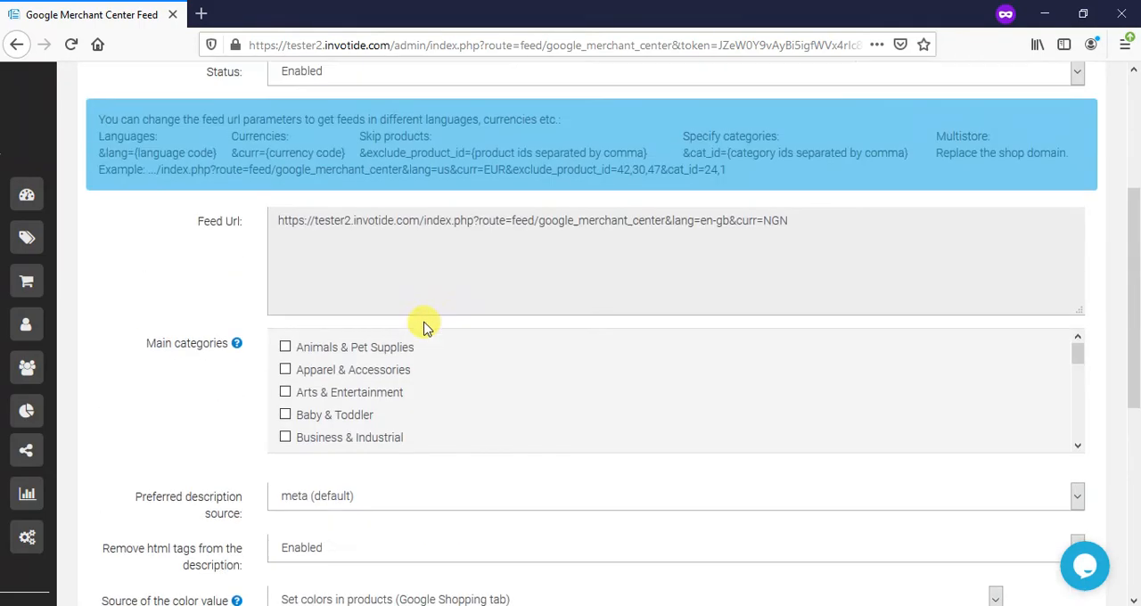
{"action": "scroll", "coordinate": [425, 325], "scroll_direction": "up", "scroll_amount": 3}
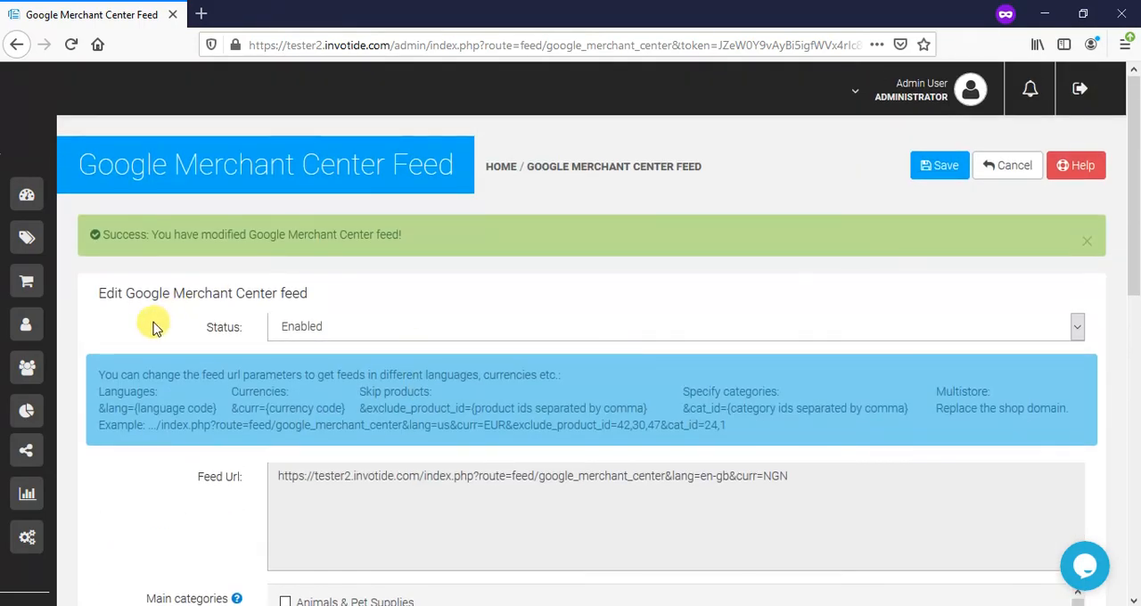
- Go to the admin panel's Dashboard and dismiss the welcome window
{"action": "mouse_move", "coordinate": [36, 240]}
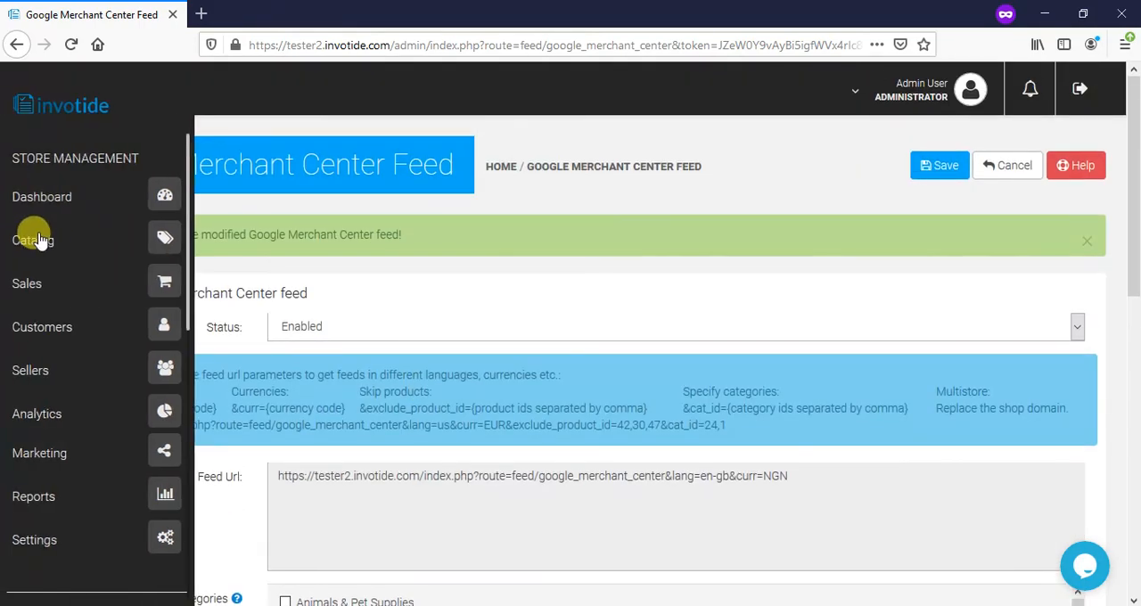
{"action": "left_click", "coordinate": [97, 195]}
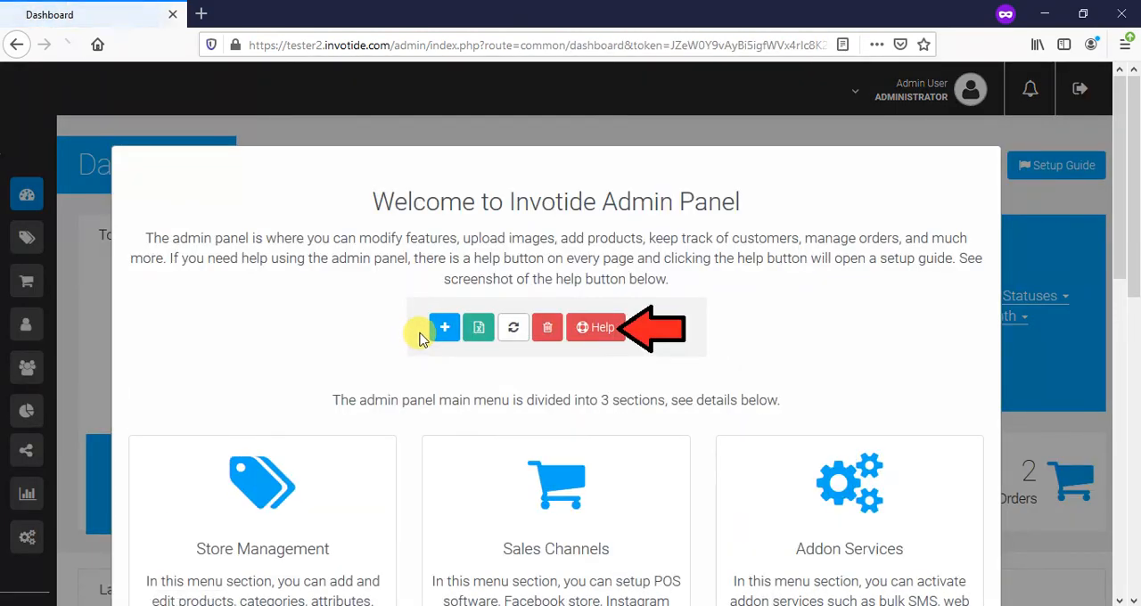
{"action": "scroll", "coordinate": [422, 339], "scroll_direction": "down", "scroll_amount": 10}
{"action": "scroll", "coordinate": [486, 379], "scroll_direction": "down", "scroll_amount": 3}
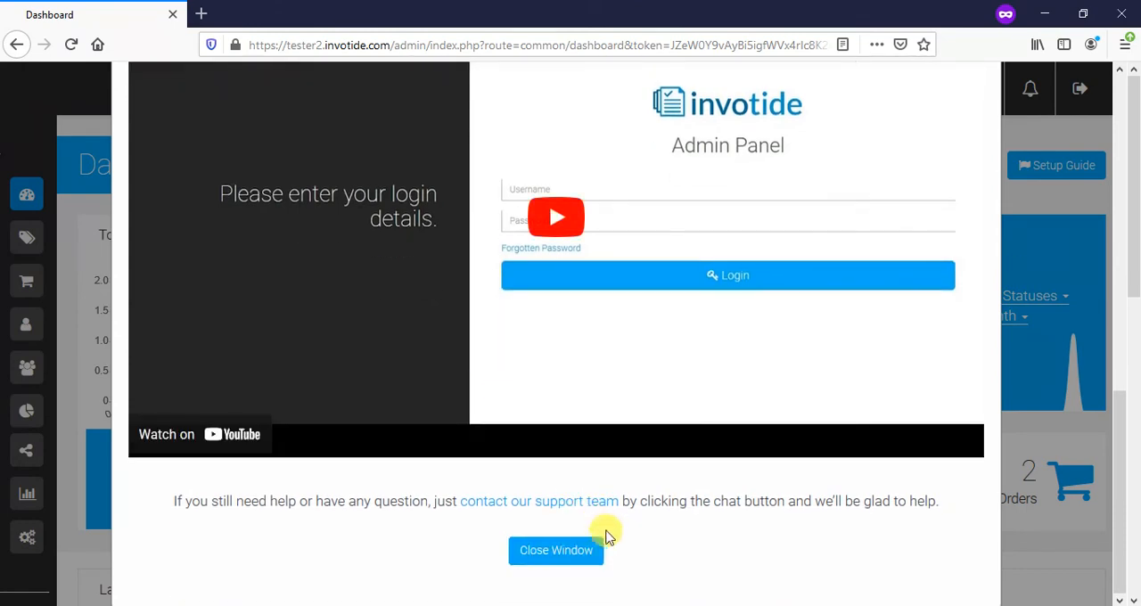
{"action": "left_click", "coordinate": [583, 554]}
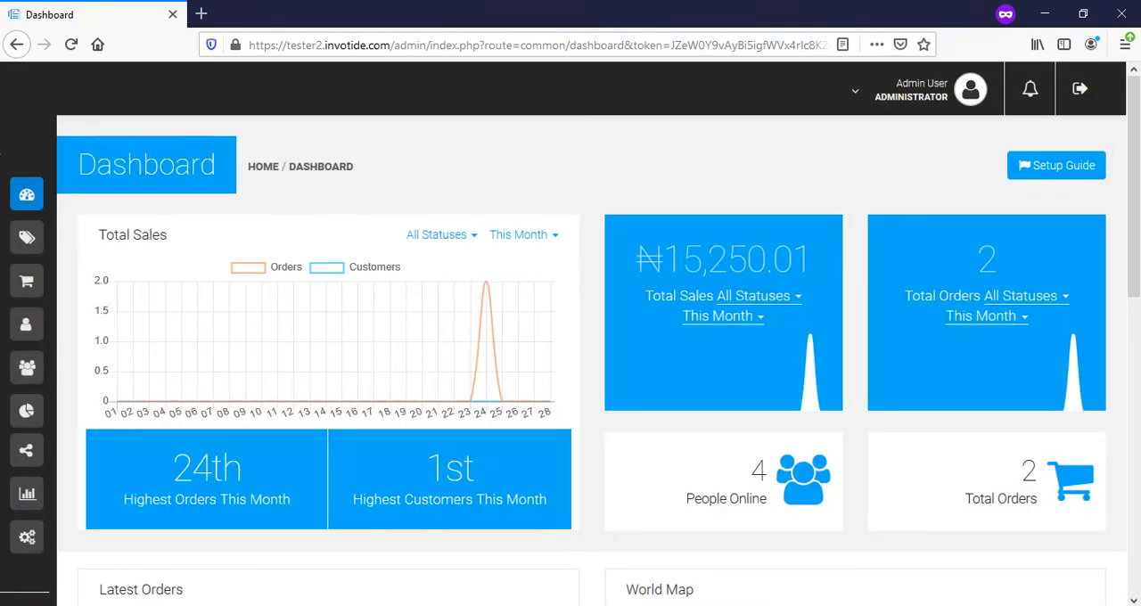